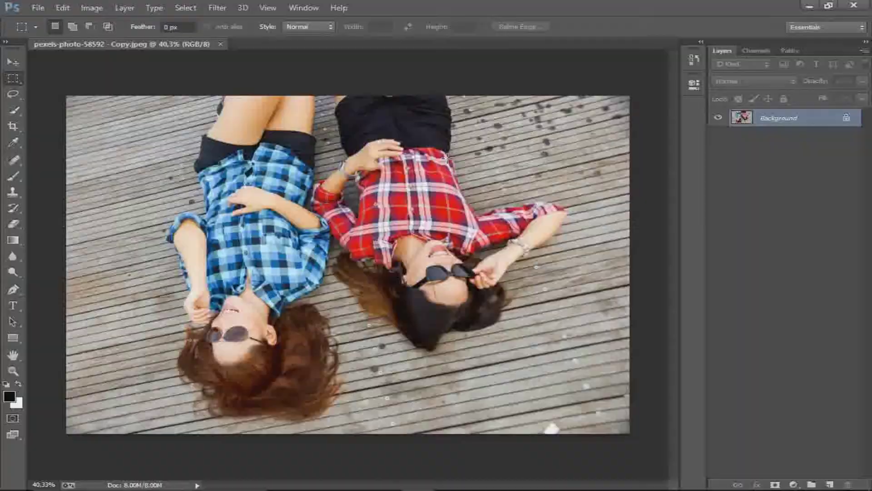
Step: Switch to the Quick Selection Tool and zoom in on the dark shorts
click(20, 109)
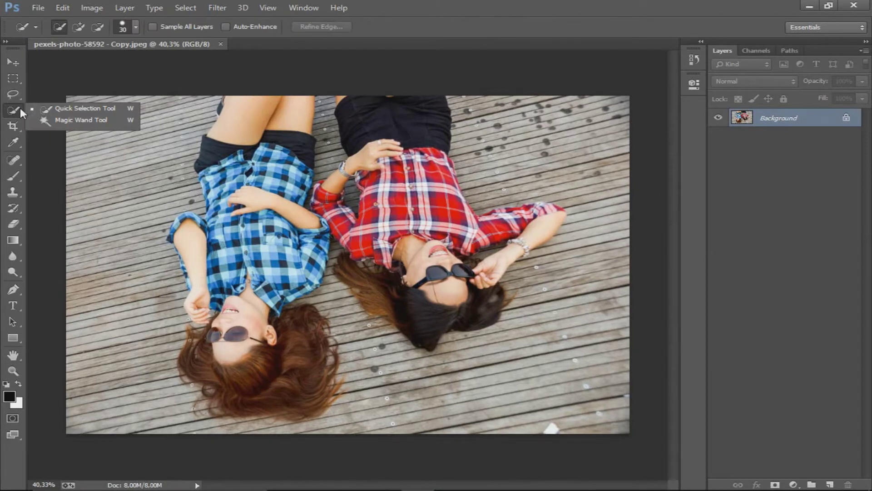
click(67, 109)
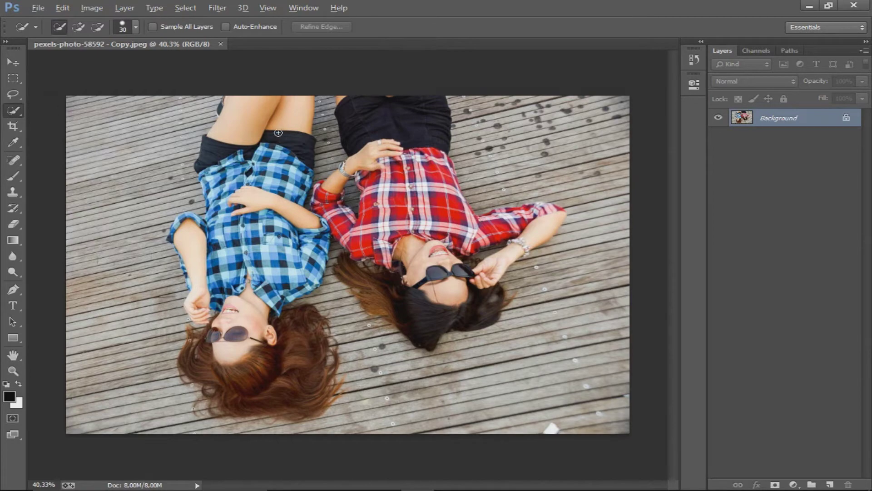
scroll(277, 133, up, 1)
scroll(291, 134, up, 1)
scroll(297, 135, up, 1)
scroll(301, 135, up, 1)
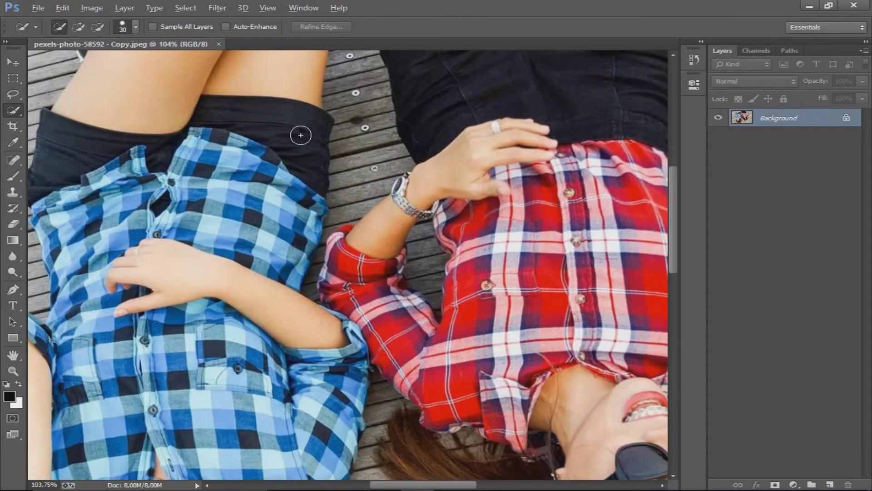
scroll(301, 135, up, 1)
scroll(298, 132, up, 1)
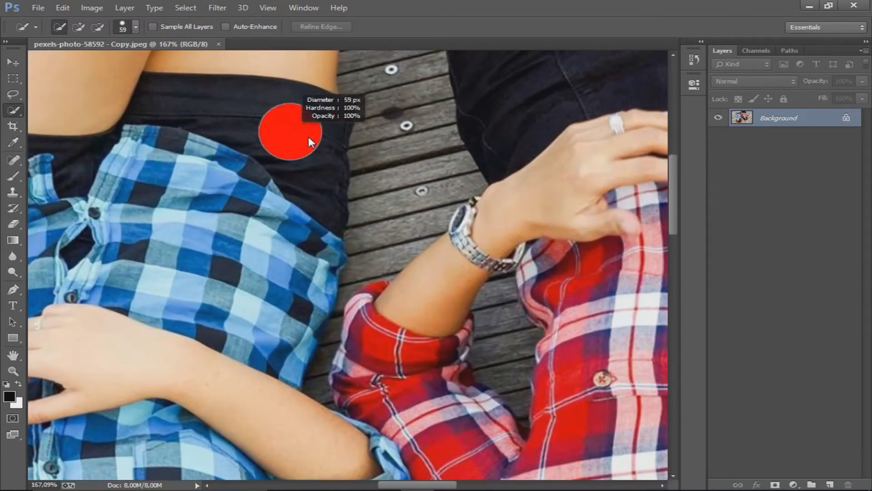
Step: Paint a selection over the black shorts, Alt-subtracting the stray shirt notch
mouse_move(309, 141)
mouse_down()
mouse_move(316, 130)
mouse_move(299, 112)
mouse_move(301, 146)
mouse_move(225, 152)
mouse_move(254, 184)
mouse_move(246, 184)
mouse_move(266, 191)
mouse_move(216, 173)
mouse_up()
click(255, 188)
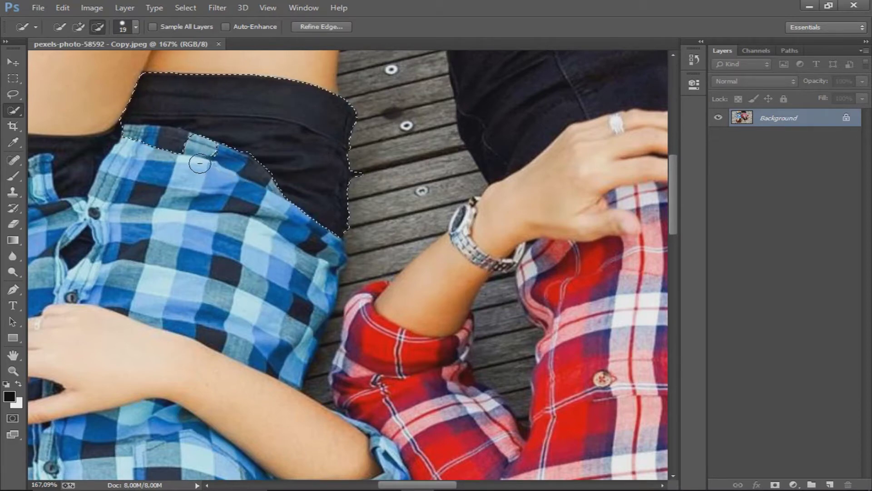
key(alt)
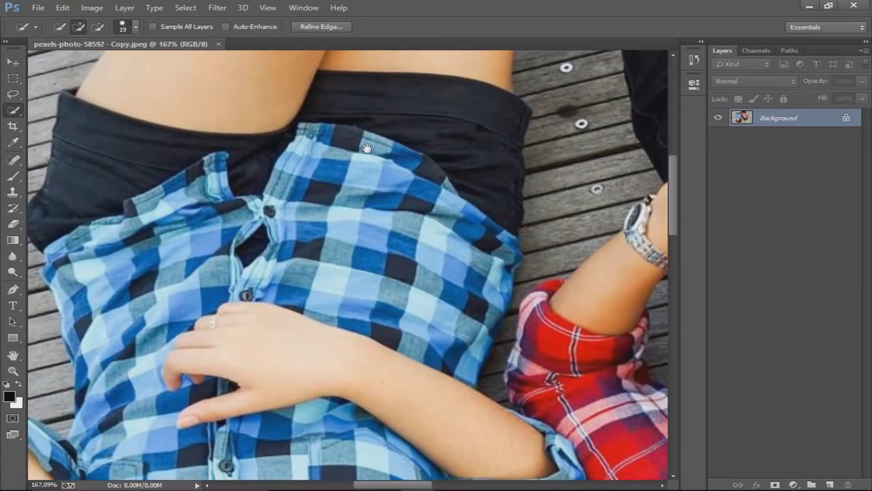
drag(141, 151, 373, 147)
mouse_move(147, 149)
mouse_down()
mouse_move(293, 197)
mouse_move(271, 170)
mouse_move(213, 207)
mouse_up()
key(alt)
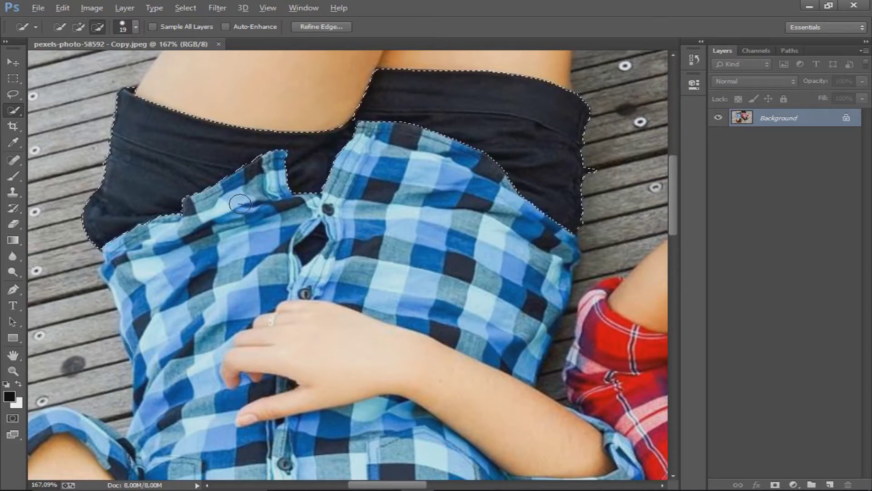
scroll(247, 204, down, 1)
scroll(185, 192, down, 1)
scroll(223, 193, down, 1)
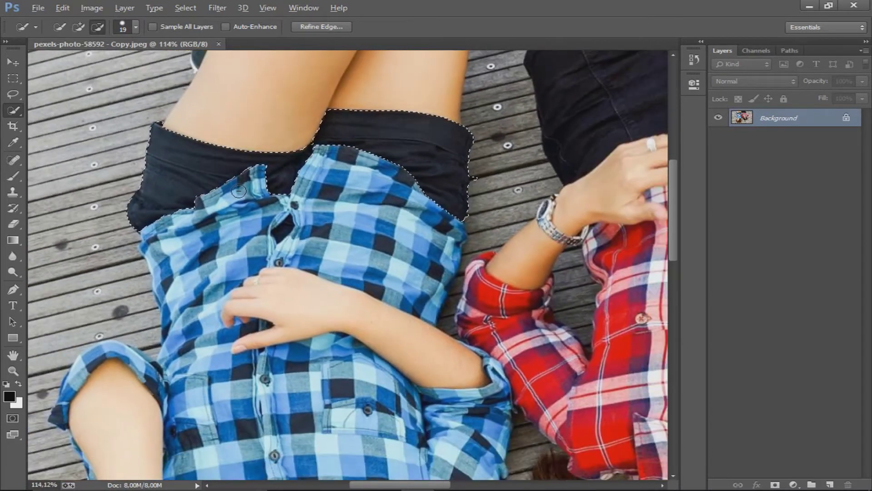
scroll(262, 196, down, 1)
scroll(262, 195, down, 1)
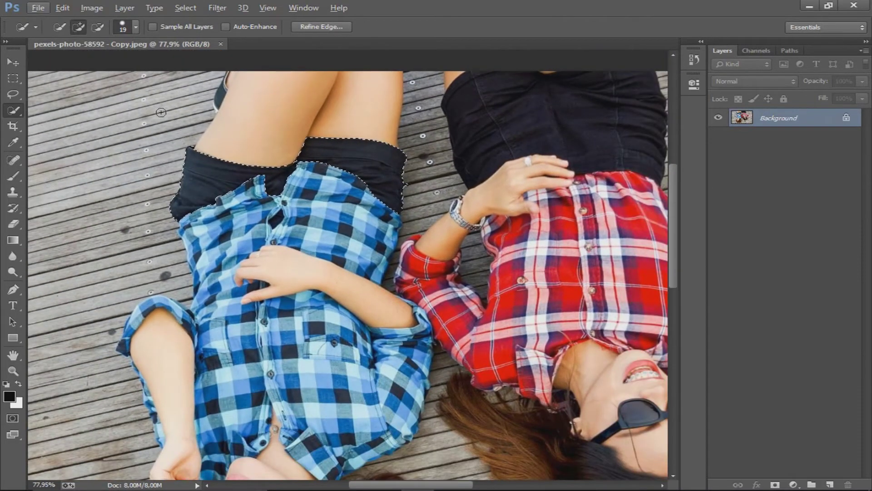
click(91, 7)
mouse_move(113, 40)
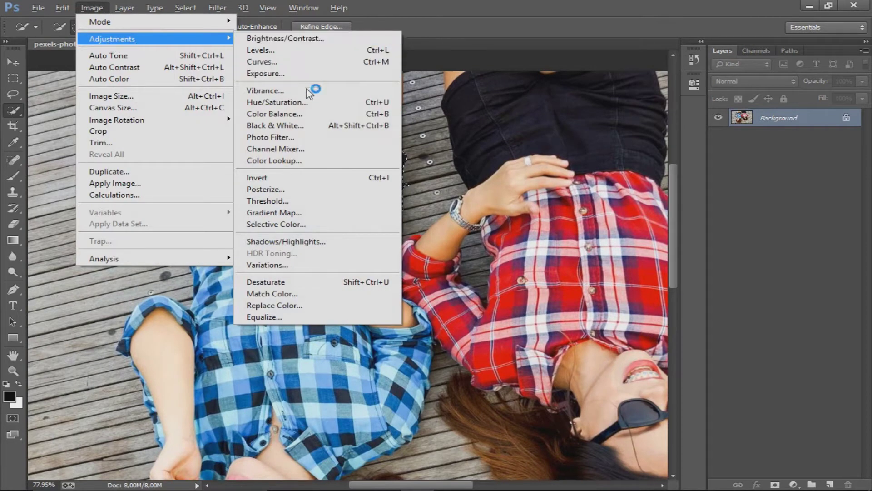
Step: Apply Color Balance +53, -100, +47 to turn the shorts bright purple
click(310, 114)
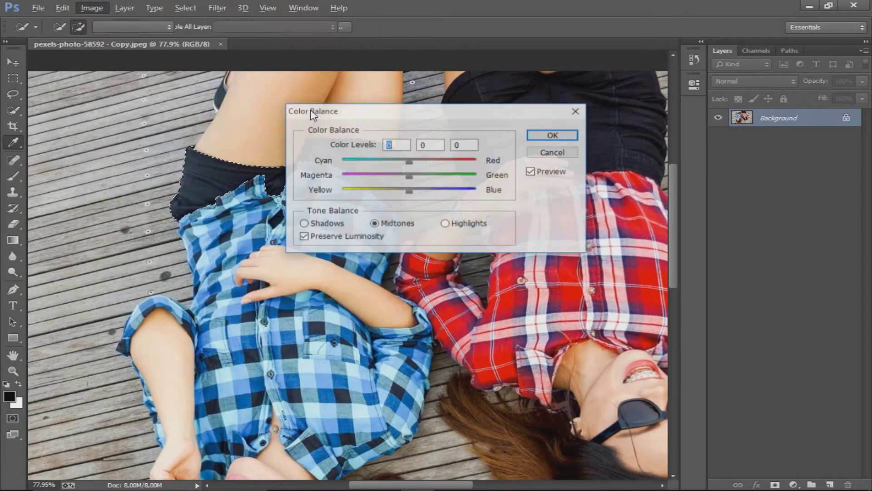
drag(401, 114, 542, 117)
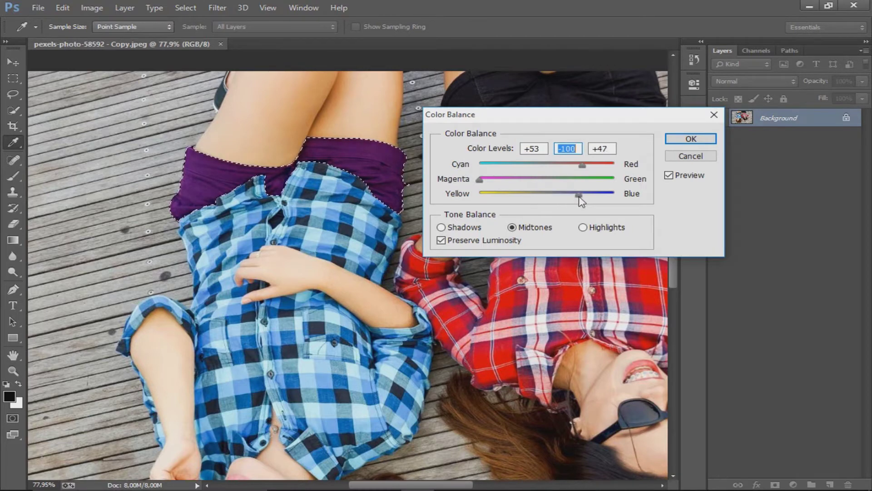
click(679, 140)
Step: Lighten the shorts with Brightness 132 and Contrast 31, then deselect
click(92, 7)
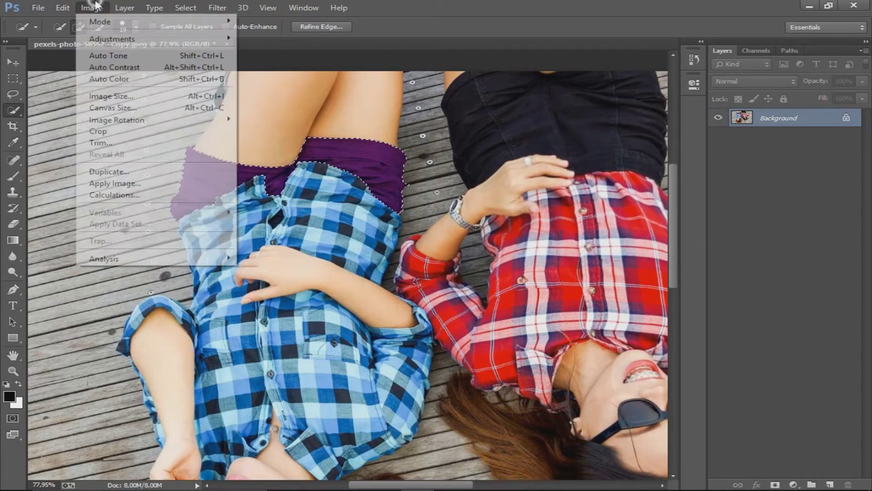
mouse_move(113, 39)
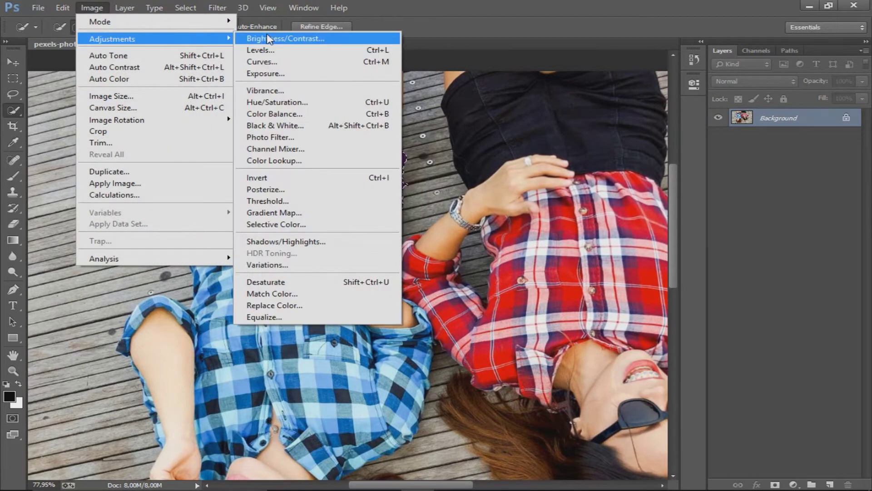
click(323, 39)
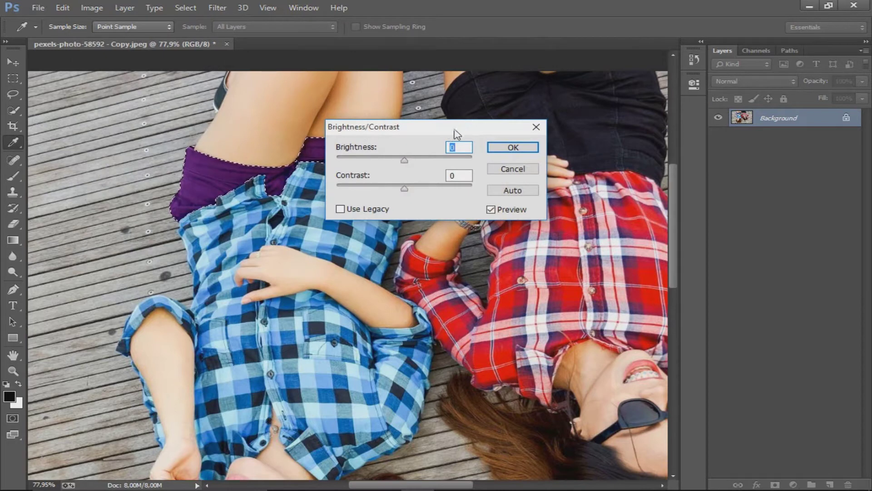
drag(455, 129, 531, 126)
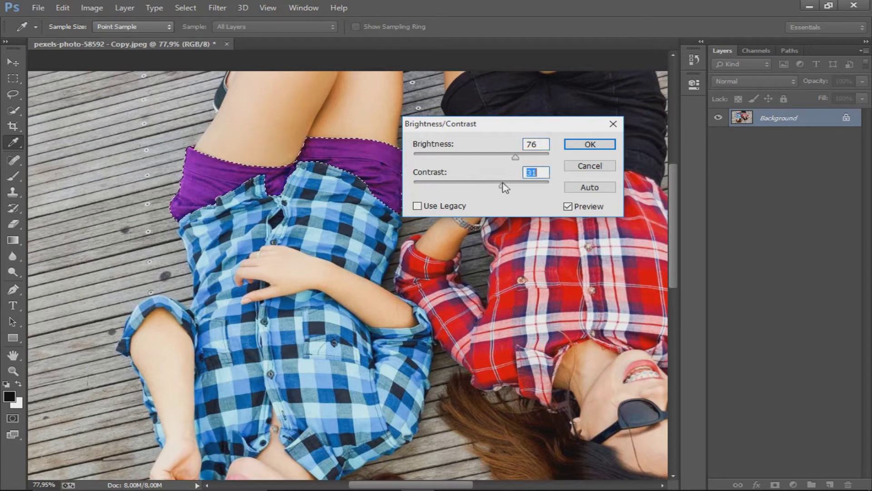
drag(529, 158, 541, 158)
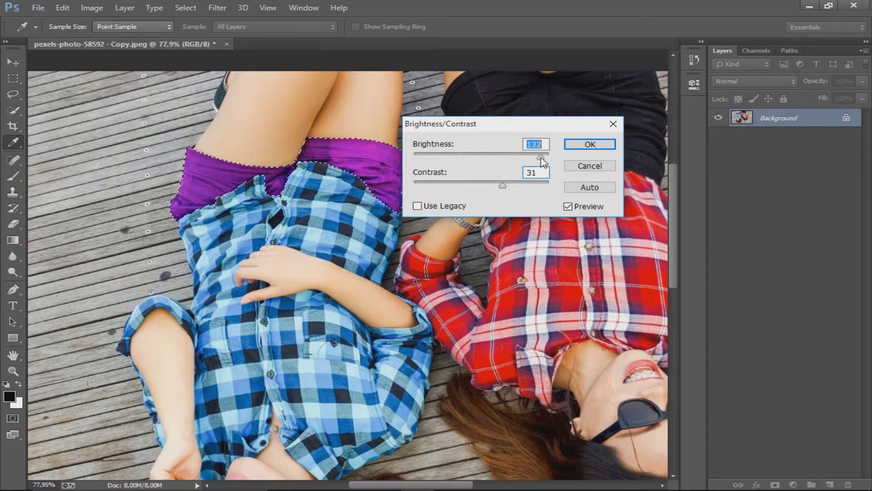
click(590, 145)
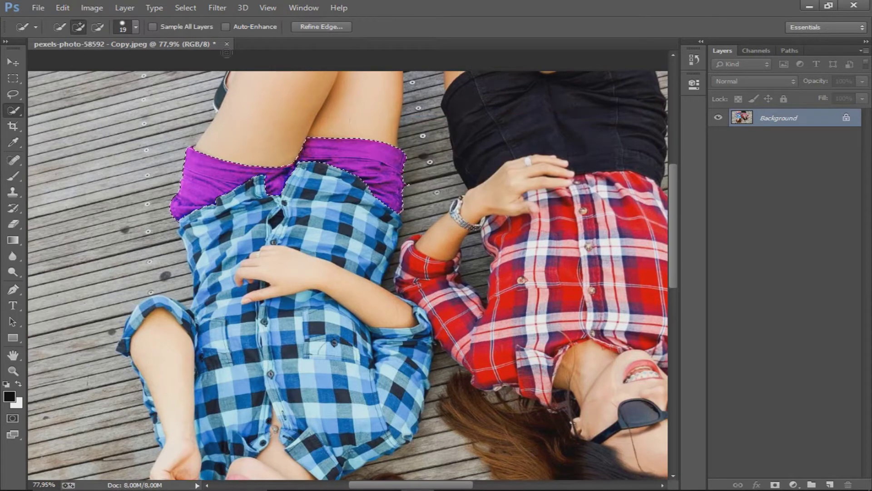
click(186, 8)
click(195, 32)
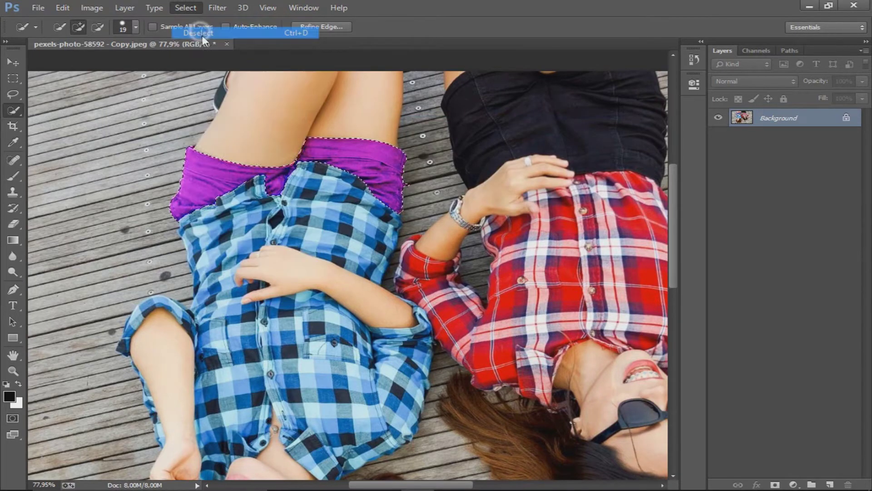
Step: Brush the selection over the shirt's body, upper area and around the hand
scroll(312, 192, down, 3)
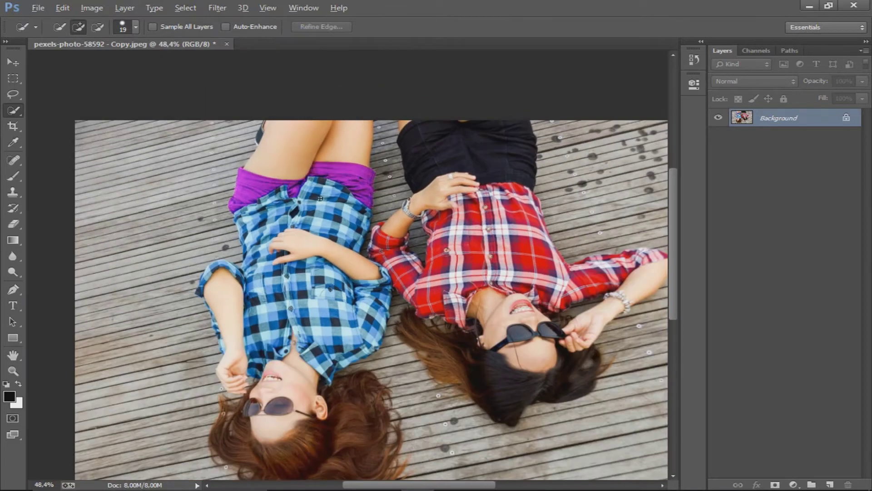
scroll(319, 193, down, 3)
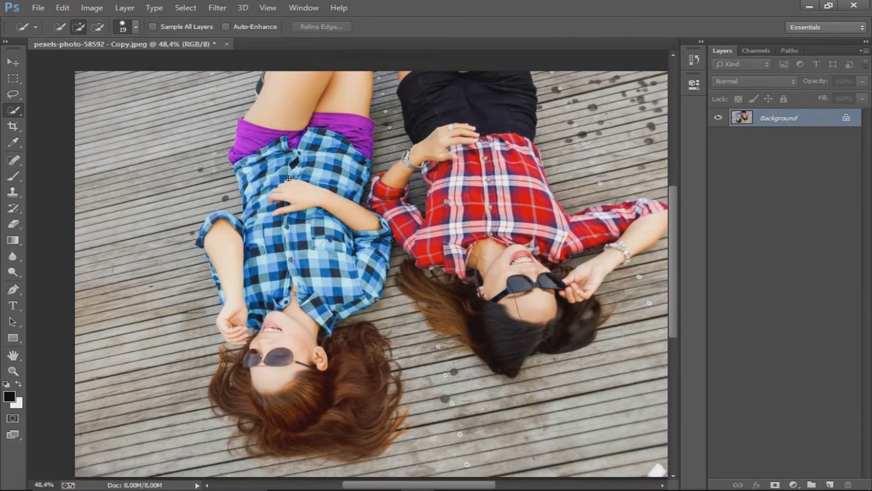
drag(303, 183, 319, 194)
drag(316, 261, 314, 261)
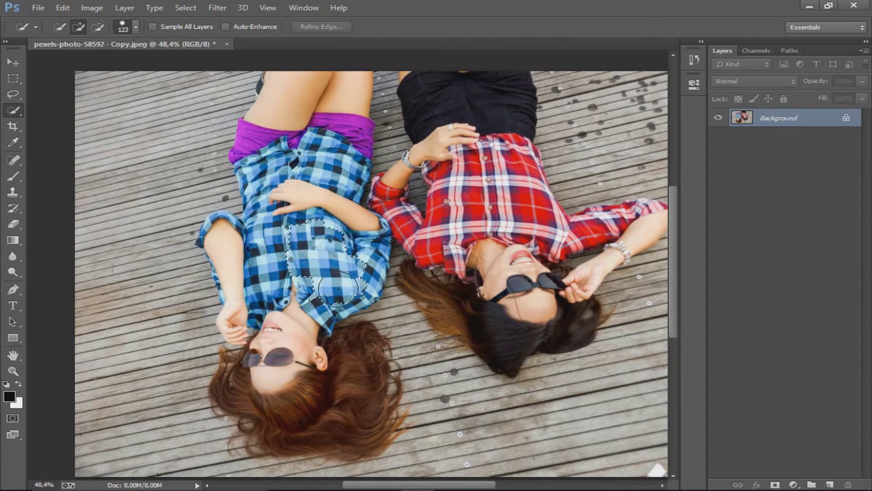
drag(326, 288, 263, 254)
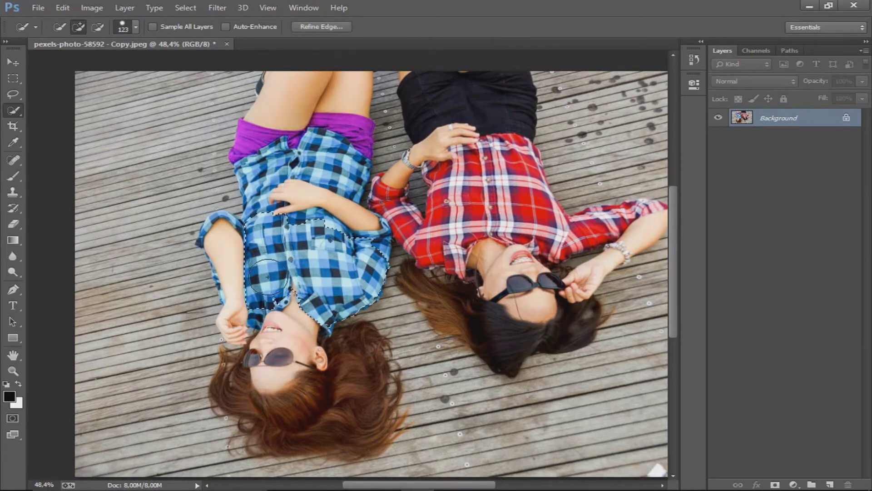
scroll(332, 162, up, 2)
drag(332, 162, 363, 150)
drag(282, 162, 196, 174)
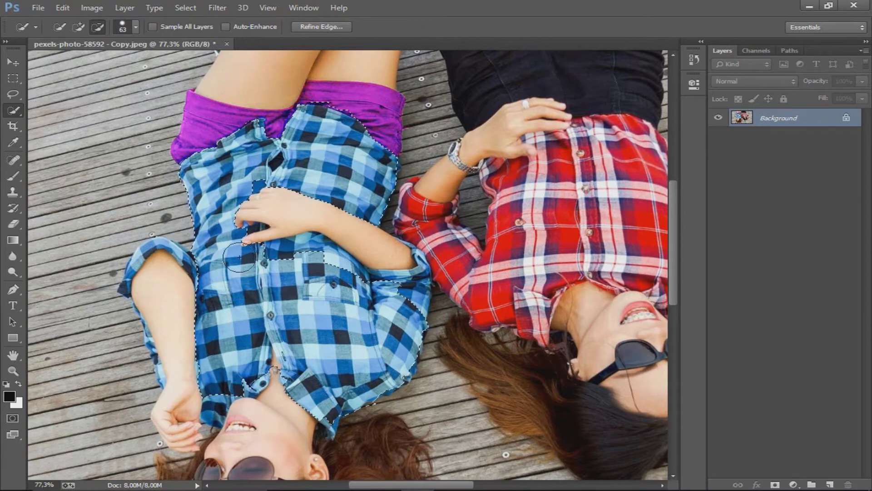
scroll(255, 180, up, 3)
mouse_move(254, 181)
mouse_down()
mouse_move(236, 180)
mouse_move(259, 214)
mouse_up()
mouse_move(291, 336)
mouse_down()
mouse_move(275, 348)
mouse_move(595, 361)
mouse_up()
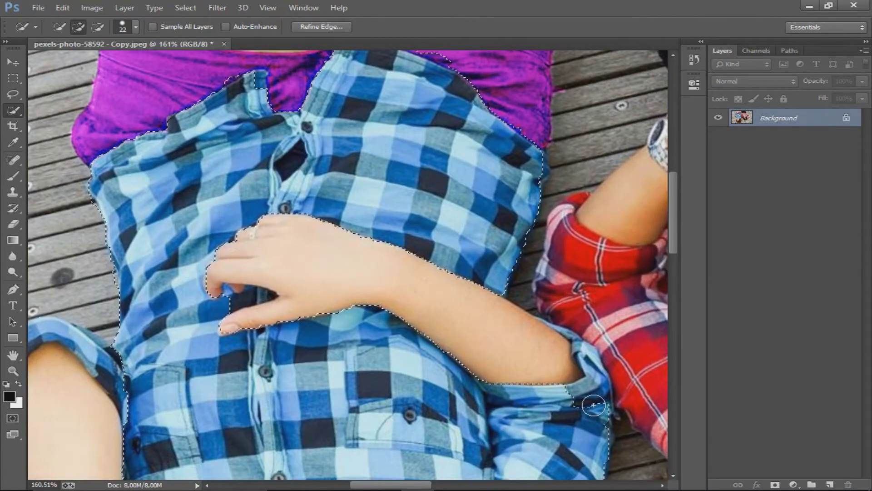
scroll(595, 361, up, 2)
Step: Add the left sleeve strip along the arm with a smaller brush
key(bracketleft)
key(bracketleft)
key(bracketleft)
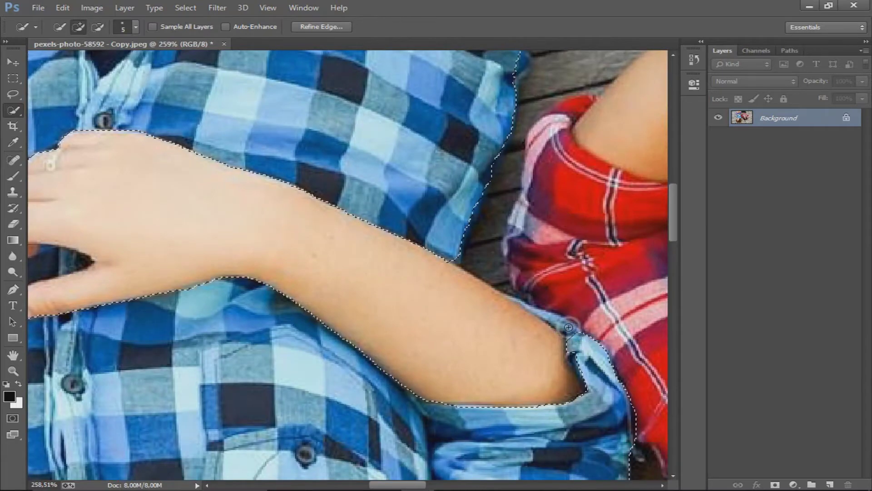
drag(461, 312, 318, 255)
scroll(230, 226, up, 2)
key(bracketright)
key(bracketright)
key(bracketright)
scroll(230, 225, down, 4)
scroll(203, 247, down, 2)
scroll(154, 246, up, 1)
scroll(155, 273, down, 1)
scroll(154, 295, down, 3)
scroll(156, 318, up, 1)
drag(155, 318, 90, 181)
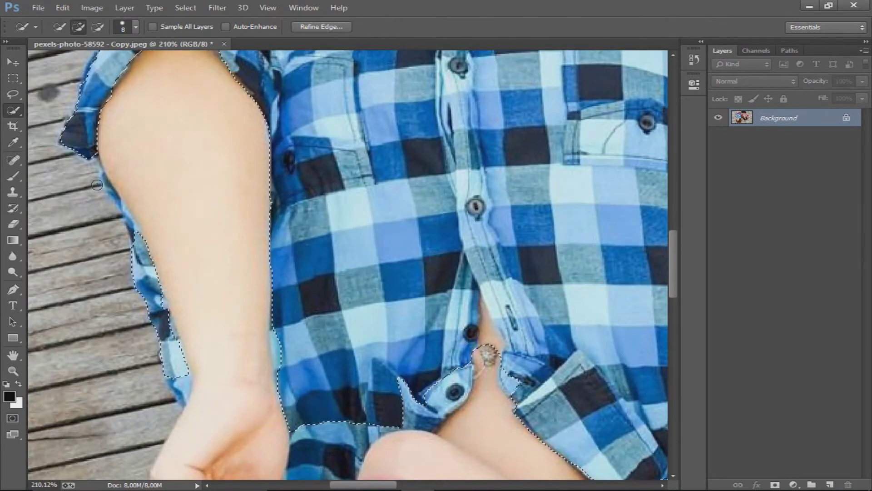
key(bracketright)
key(bracketright)
scroll(176, 454, down, 2)
scroll(176, 455, up, 3)
scroll(163, 191, up, 1)
key(bracketleft)
key(bracketleft)
key(bracketleft)
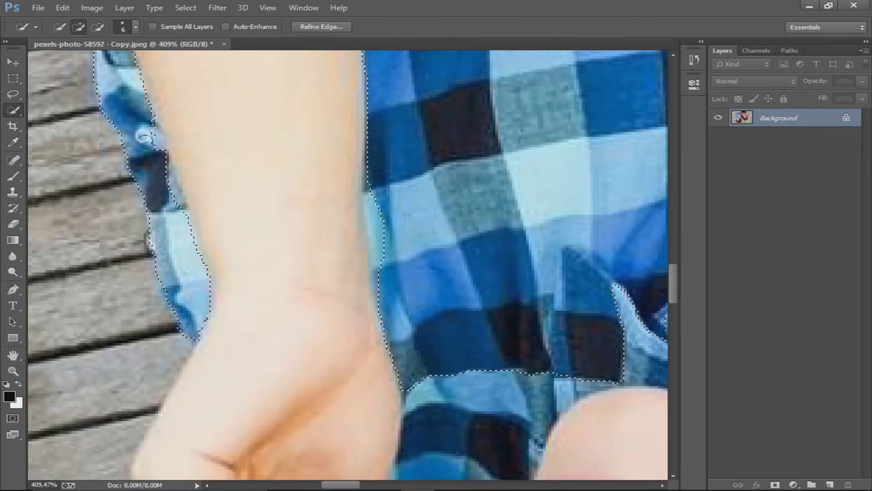
scroll(159, 187, up, 3)
scroll(136, 150, up, 2)
Step: Trim stray areas with Alt and add the lower shirt near the face
key(alt)
scroll(127, 131, up, 2)
scroll(127, 131, up, 1)
key(bracketleft)
key(bracketleft)
key(bracketleft)
scroll(153, 168, down, 2)
scroll(273, 182, down, 2)
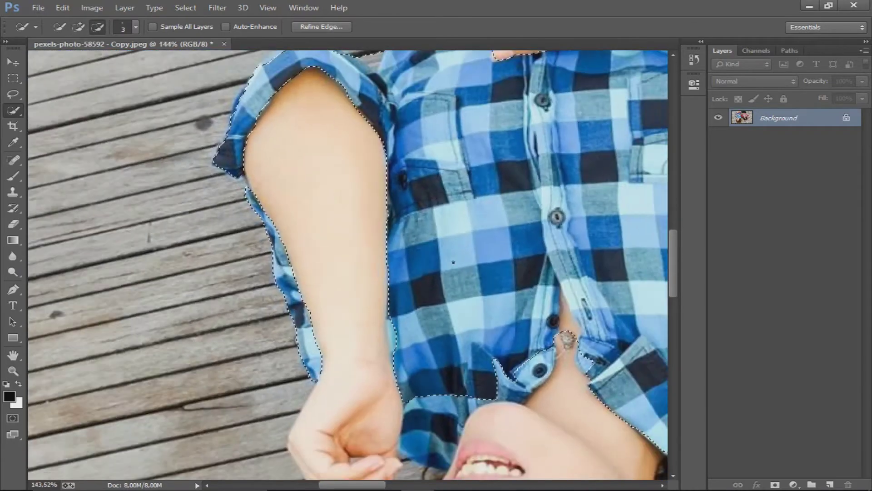
scroll(318, 159, up, 2)
scroll(377, 150, down, 1)
key(bracketright)
key(bracketright)
key(bracketright)
mouse_move(399, 263)
mouse_down()
mouse_move(318, 181)
mouse_move(304, 356)
mouse_move(257, 343)
mouse_up()
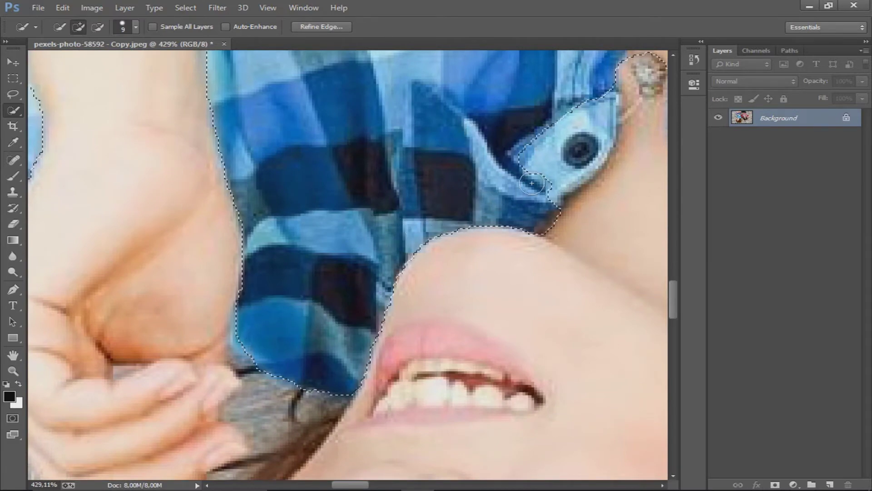
scroll(257, 342, down, 2)
Step: Refine the shirt selection around the collar and neck with a finer brush
drag(634, 115, 425, 179)
scroll(425, 179, up, 1)
scroll(395, 155, up, 1)
key(bracketleft)
key(bracketleft)
key(bracketleft)
key(bracketleft)
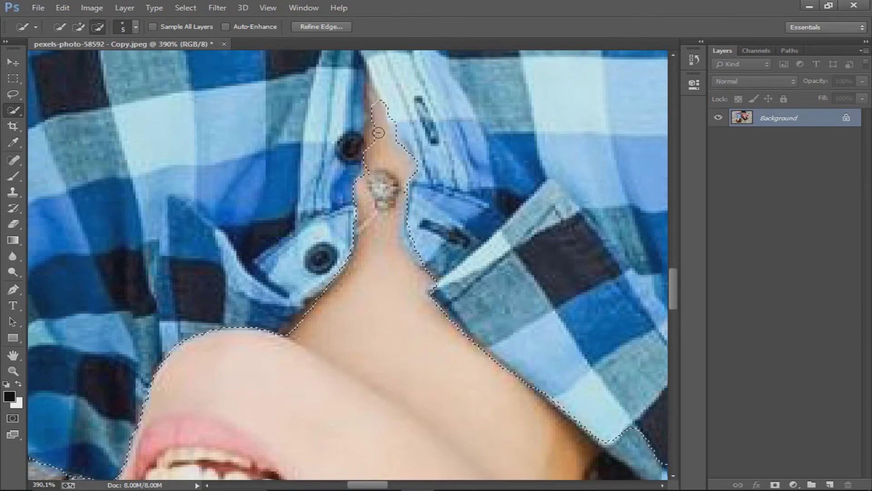
scroll(395, 194, down, 2)
mouse_move(494, 367)
mouse_down()
mouse_move(471, 278)
mouse_move(381, 244)
mouse_move(419, 234)
mouse_up()
scroll(471, 278, up, 2)
scroll(381, 244, down, 1)
scroll(415, 215, up, 1)
scroll(471, 205, down, 2)
scroll(437, 223, up, 1)
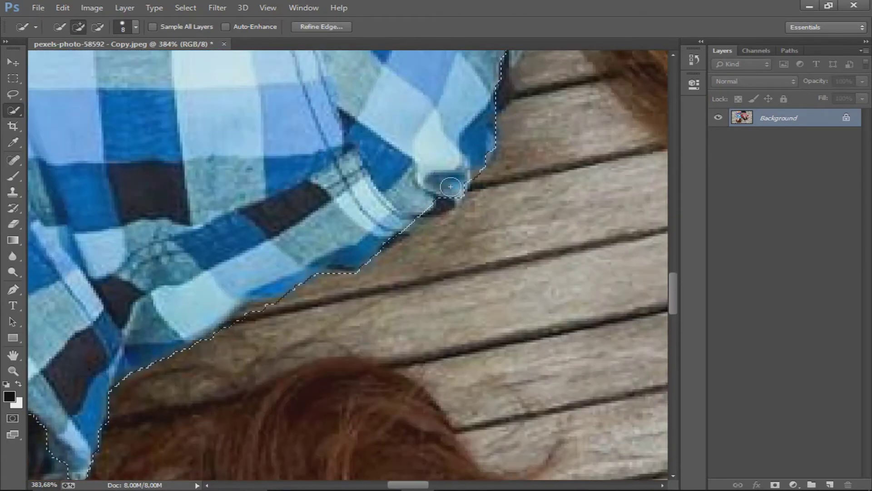
scroll(436, 191, up, 3)
scroll(412, 175, right, 2)
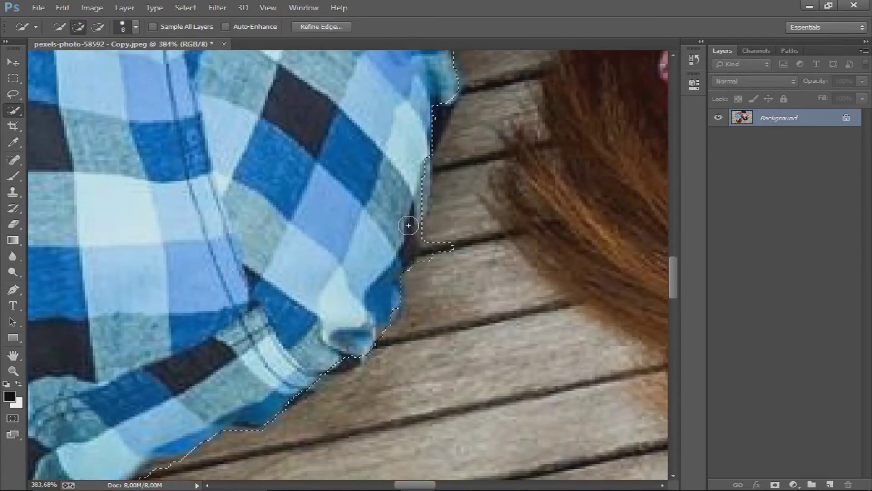
scroll(409, 225, up, 3)
scroll(422, 214, down, 1)
scroll(448, 195, up, 1)
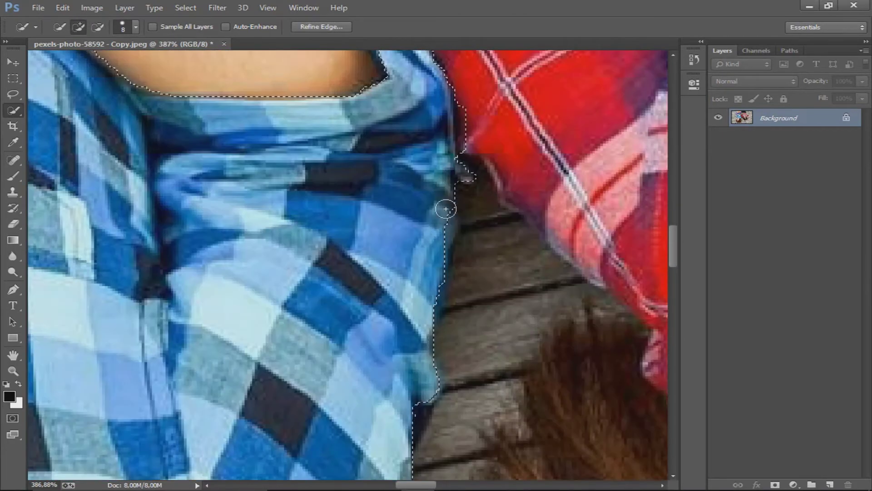
scroll(442, 222, down, 4)
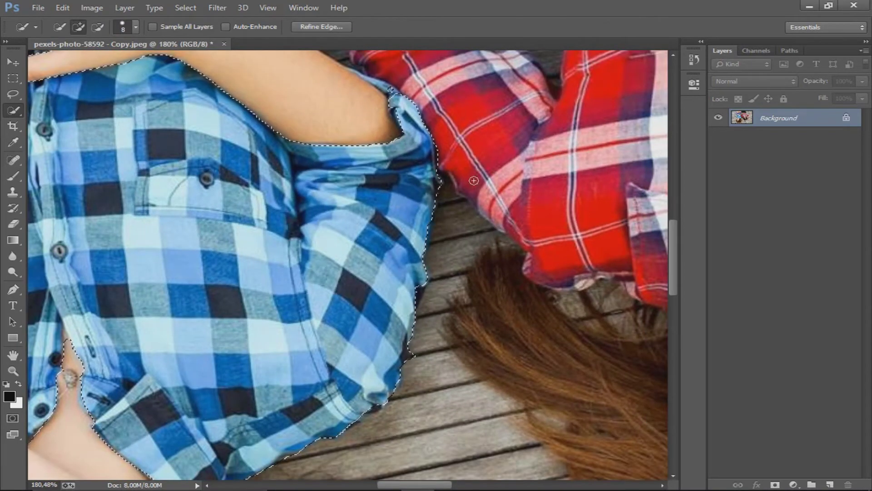
scroll(400, 146, up, 2)
scroll(391, 150, up, 3)
key(bracketleft)
key(bracketleft)
key(bracketleft)
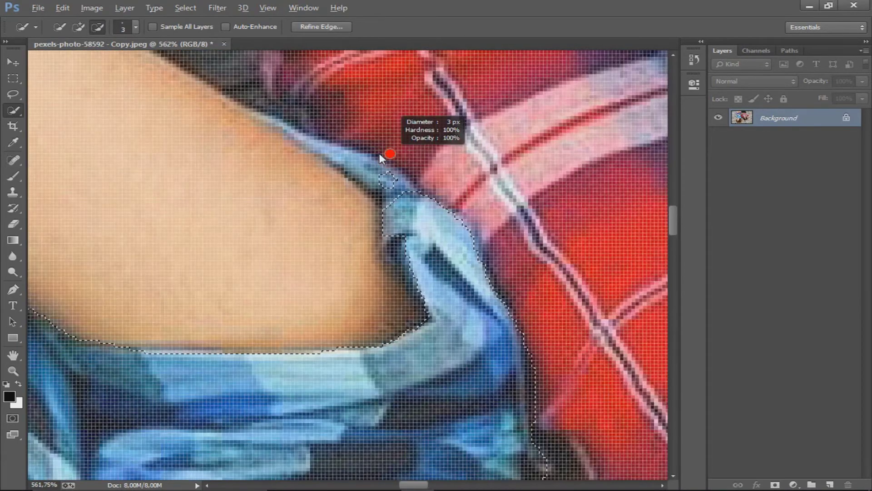
scroll(371, 171, down, 2)
scroll(254, 114, down, 1)
scroll(377, 272, up, 2)
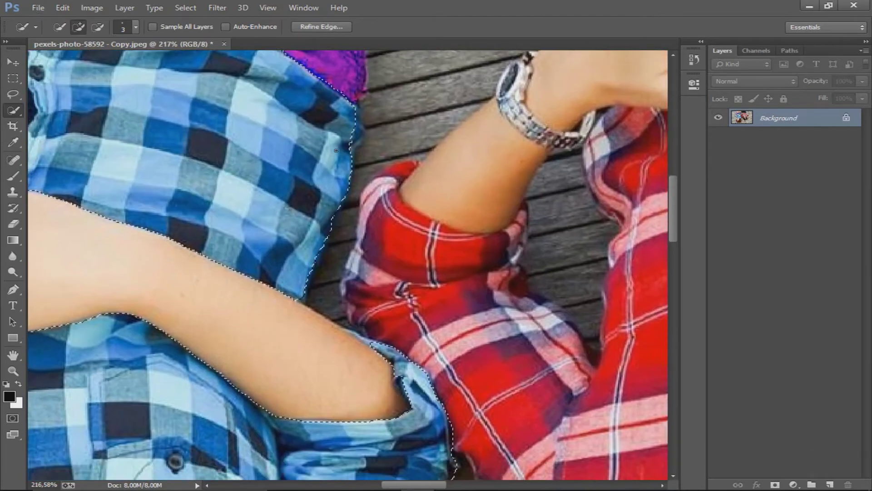
scroll(364, 126, up, 2)
scroll(364, 127, down, 2)
scroll(357, 107, down, 3)
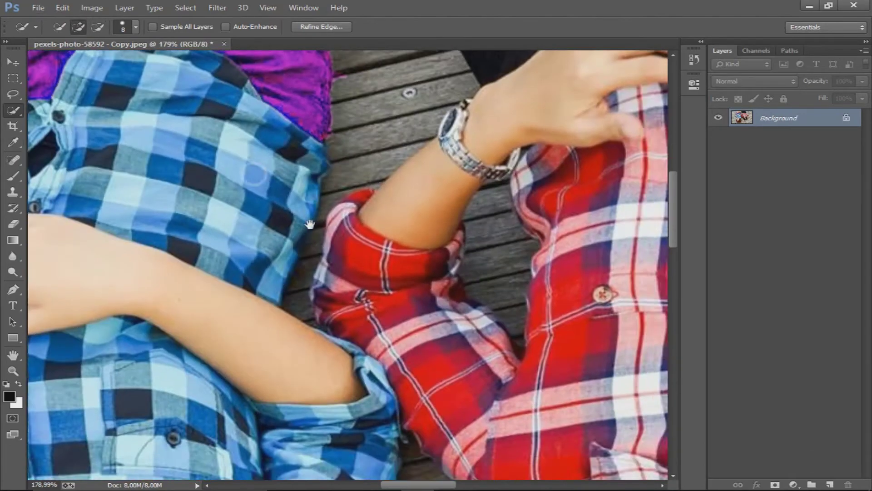
key(bracketright)
key(bracketright)
key(bracketright)
scroll(257, 222, up, 1)
scroll(257, 221, down, 3)
scroll(257, 222, down, 2)
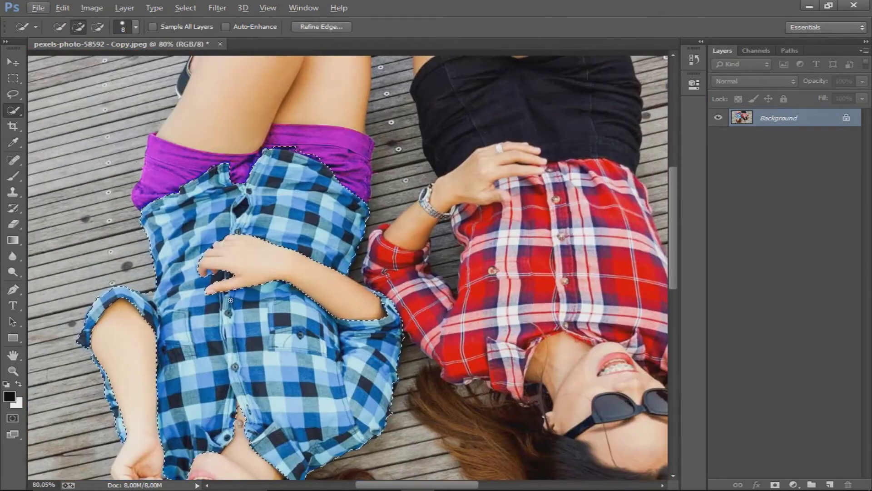
scroll(343, 419, down, 1)
scroll(343, 419, down, 1)
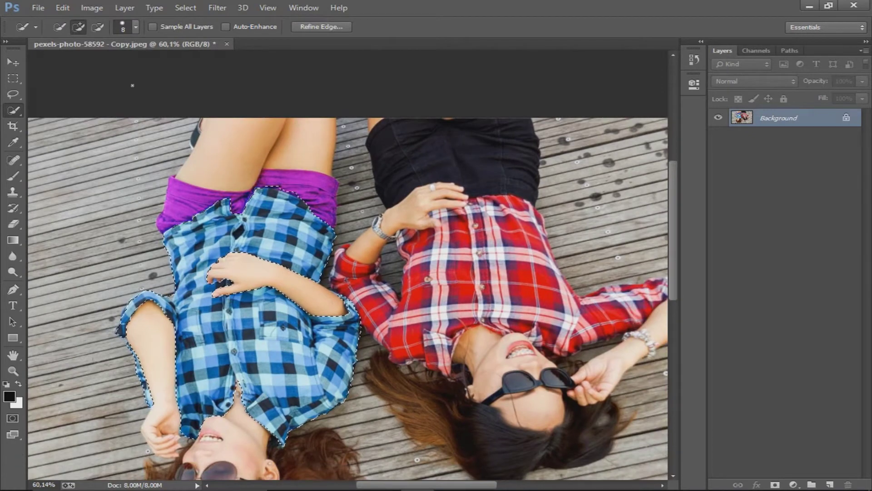
click(93, 11)
mouse_move(112, 39)
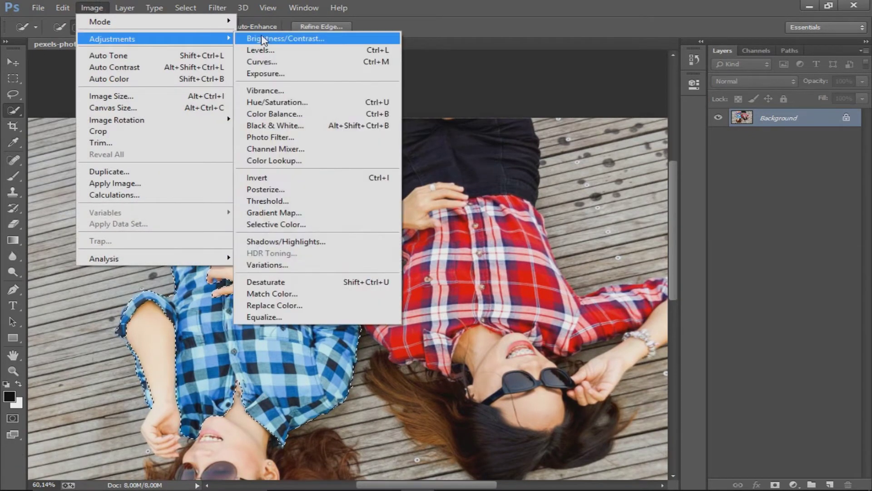
Step: In Color Balance, reduce the shirt's midtone blue and shift its cyan–red balance
click(300, 114)
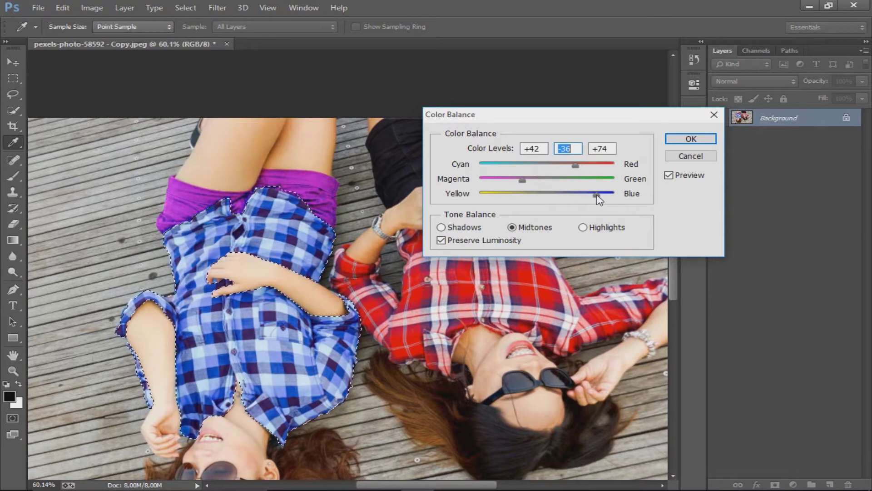
mouse_move(613, 195)
mouse_down()
mouse_move(500, 200)
mouse_move(525, 197)
mouse_move(502, 181)
mouse_up()
mouse_move(573, 168)
mouse_down()
mouse_move(514, 169)
mouse_move(598, 166)
mouse_up()
Step: Set the shadows to -14, -10, +6 and apply the Color Balance to the shirt
click(440, 228)
drag(547, 194, 547, 194)
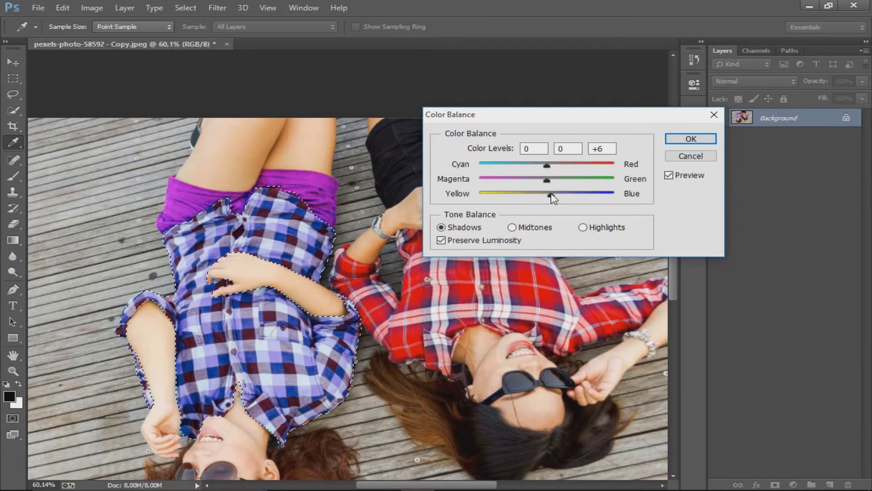
drag(547, 184, 541, 185)
click(542, 177)
drag(546, 166, 542, 167)
click(537, 165)
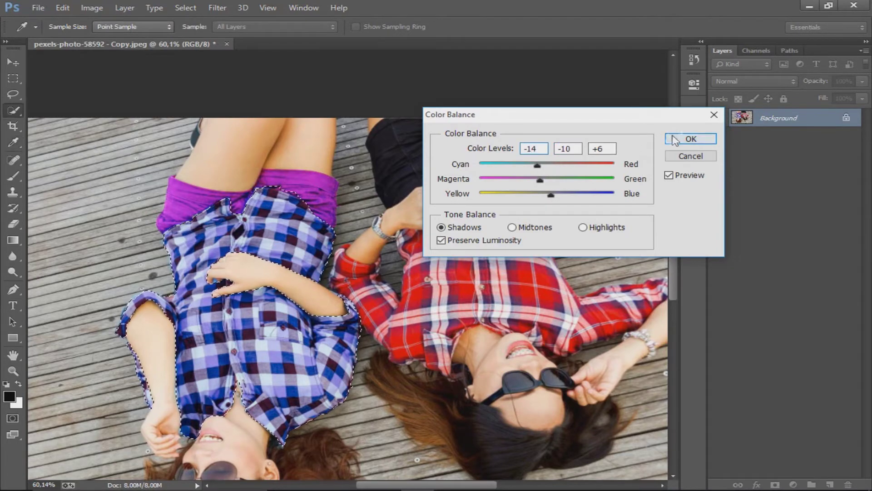
click(674, 140)
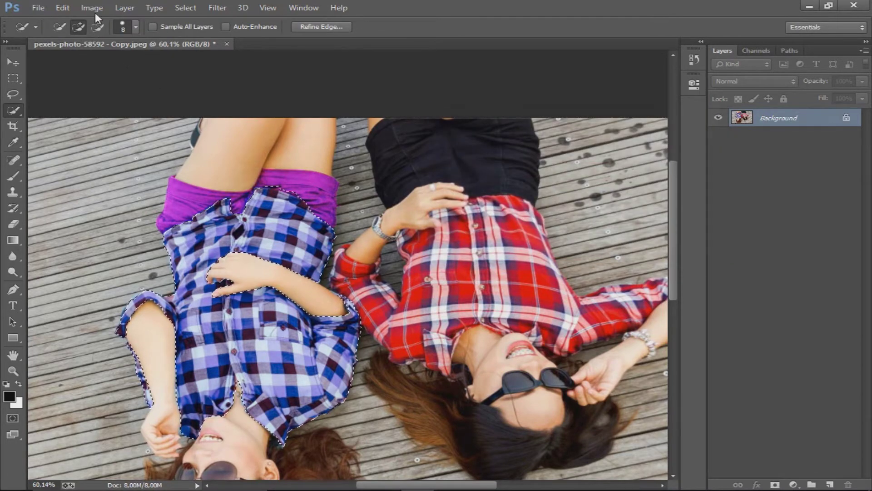
click(93, 8)
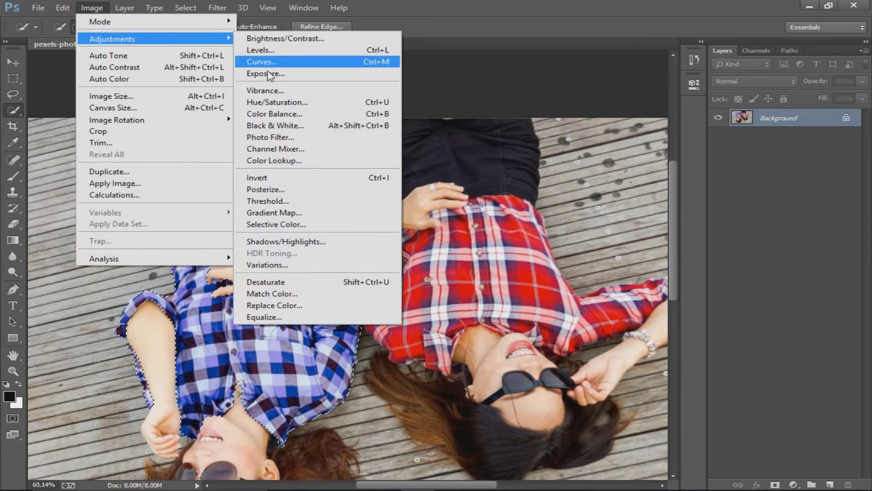
click(293, 103)
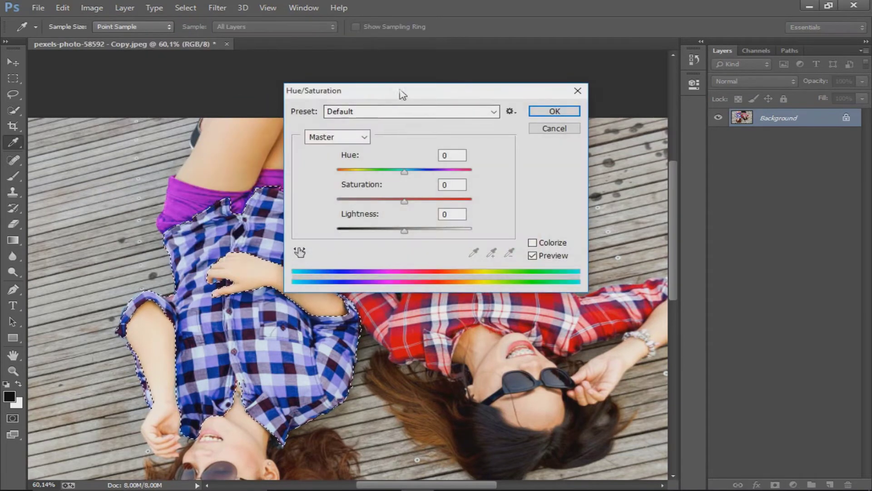
Step: Apply Hue/Saturation with Hue -38, Saturation +3 and Lightness -2 to the shirt
drag(398, 93, 445, 92)
drag(458, 234, 448, 234)
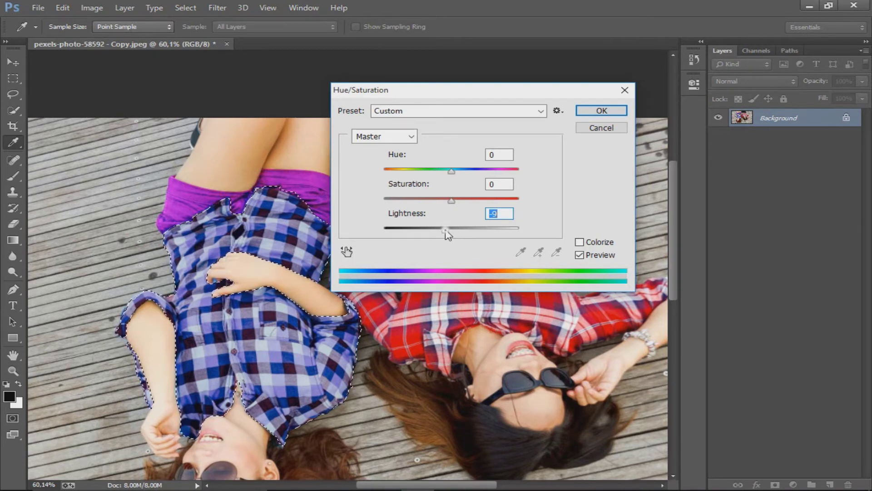
drag(446, 235, 443, 234)
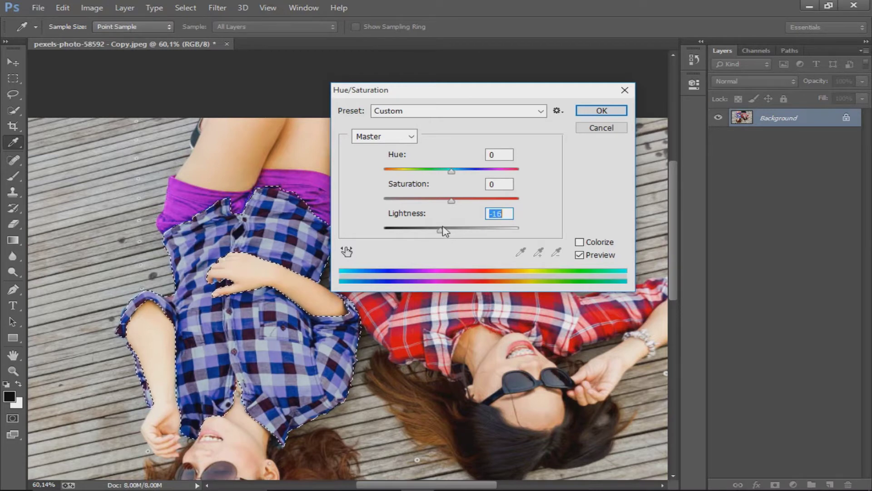
mouse_move(451, 199)
mouse_down()
mouse_move(442, 201)
mouse_move(452, 202)
mouse_up()
drag(460, 207, 454, 201)
mouse_move(452, 233)
mouse_down()
mouse_move(444, 232)
mouse_move(467, 231)
mouse_move(452, 232)
mouse_up()
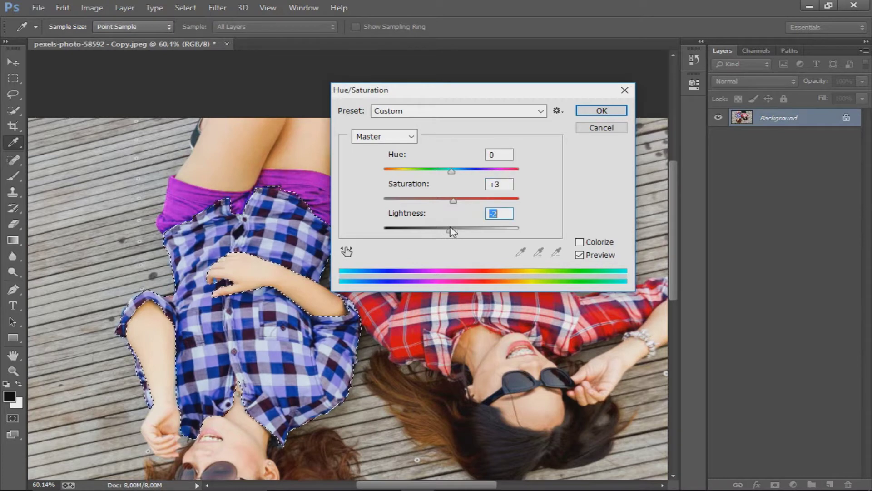
click(453, 172)
mouse_move(453, 172)
mouse_down()
mouse_move(487, 172)
mouse_move(427, 173)
mouse_up()
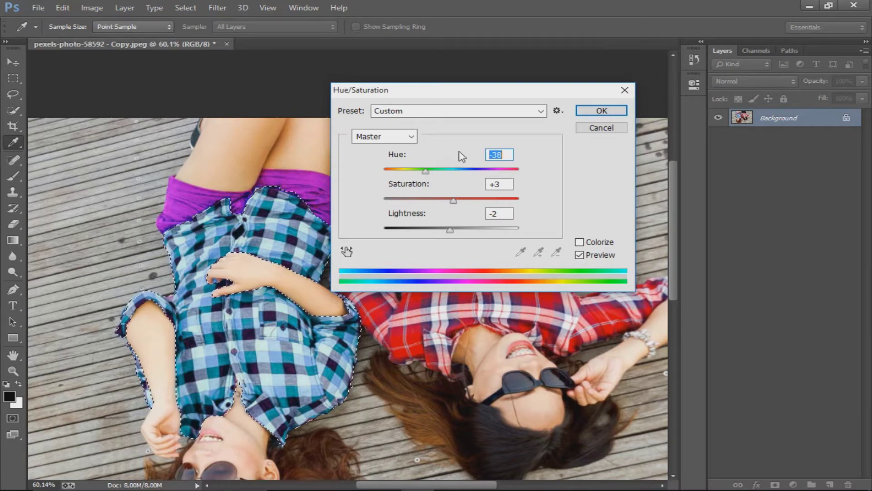
click(602, 111)
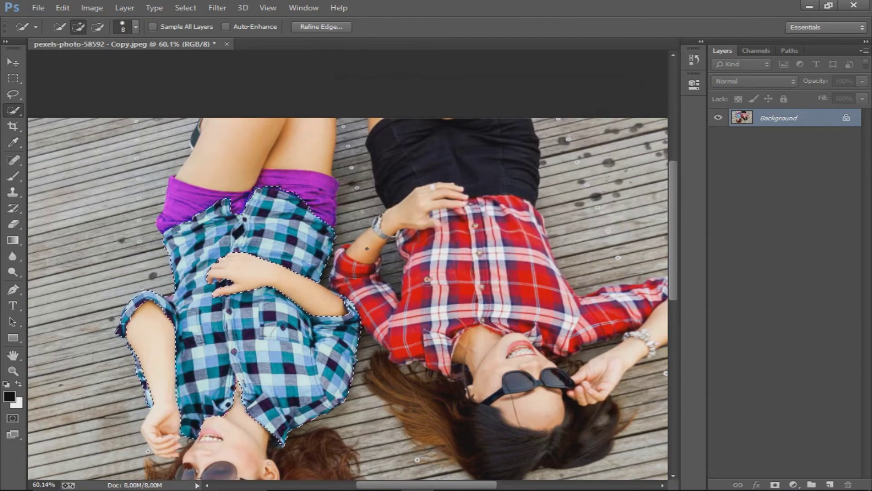
Step: Clear the shirt selection and brush-select the left woman's brown hair with Quick Selection
key(ctrl+d)
scroll(335, 255, down, 3)
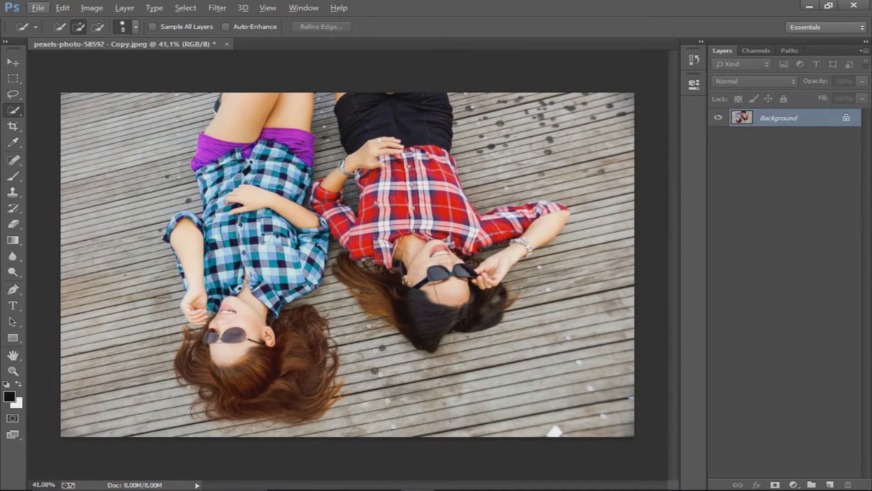
scroll(290, 318, up, 3)
scroll(291, 318, up, 2)
scroll(291, 346, up, 1)
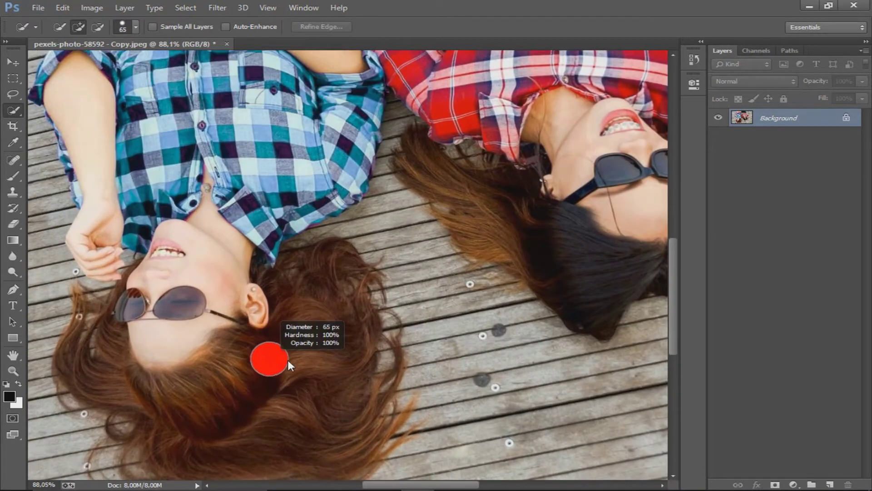
scroll(300, 327, down, 1)
drag(310, 306, 229, 374)
Step: Alt-subtract her face and chin from the hair selection, then zoom back out
scroll(230, 374, down, 1)
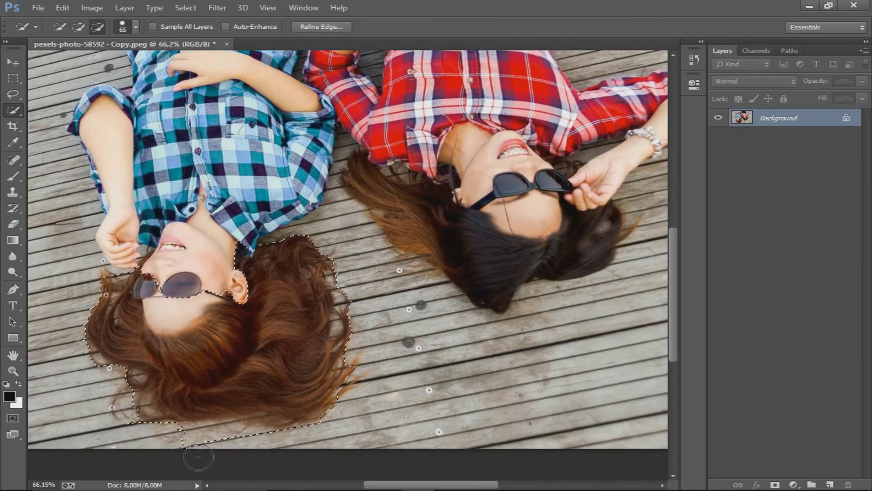
scroll(262, 272, up, 3)
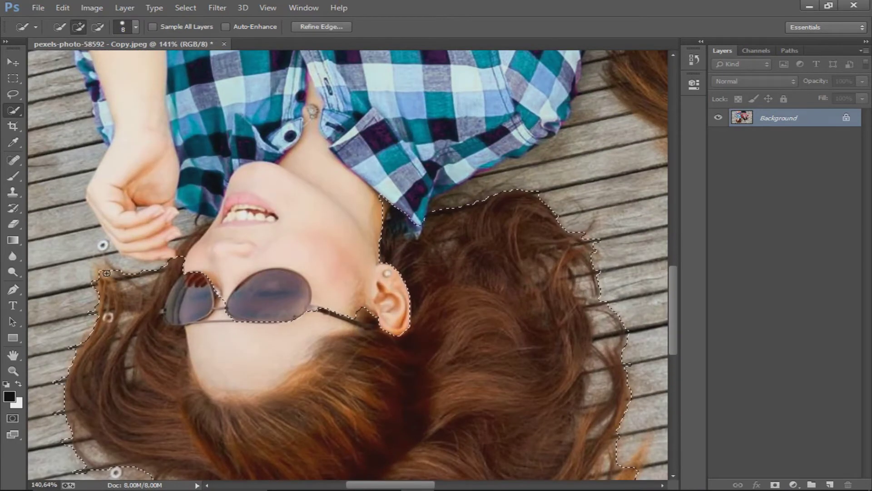
drag(216, 331, 352, 307)
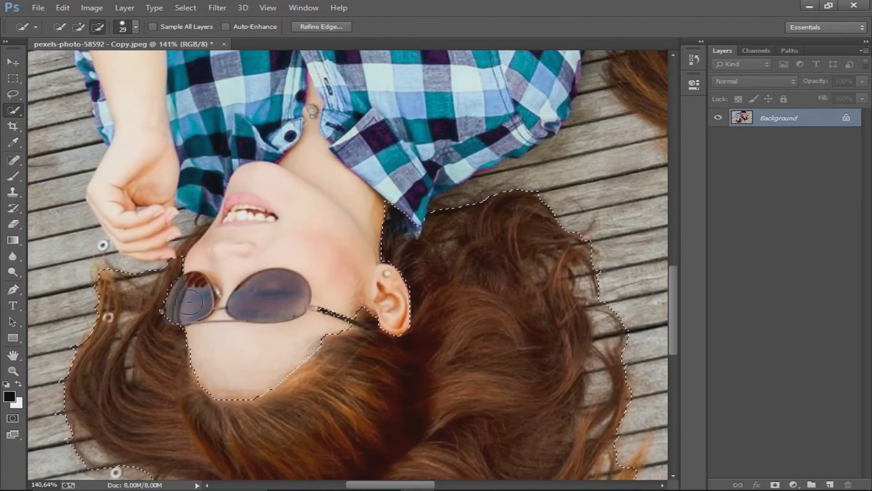
scroll(437, 279, down, 2)
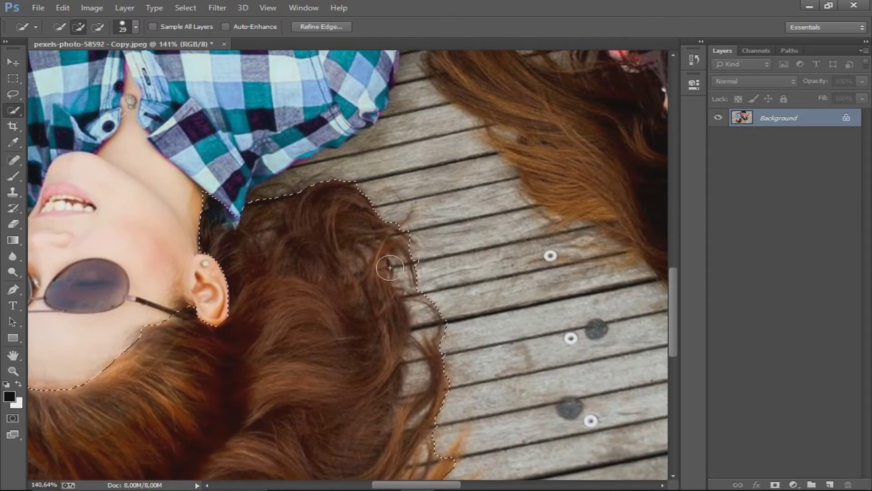
scroll(437, 279, up, 2)
scroll(451, 347, up, 2)
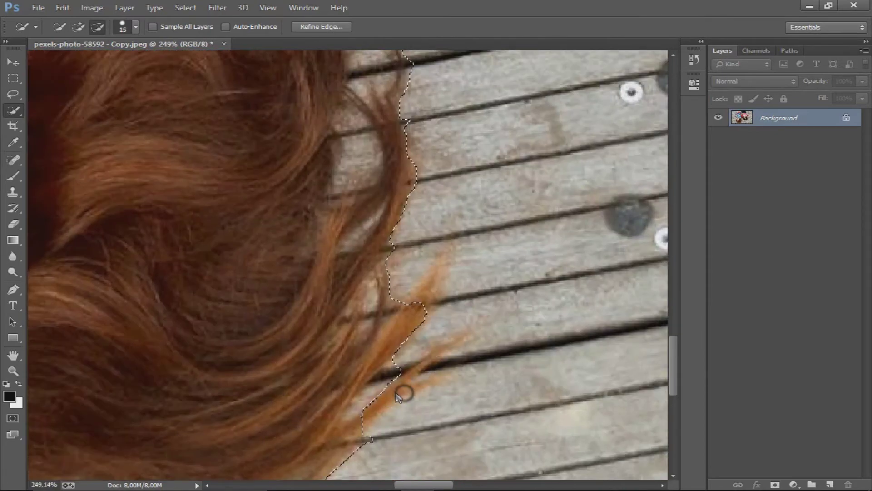
scroll(414, 306, down, 2)
scroll(407, 286, down, 2)
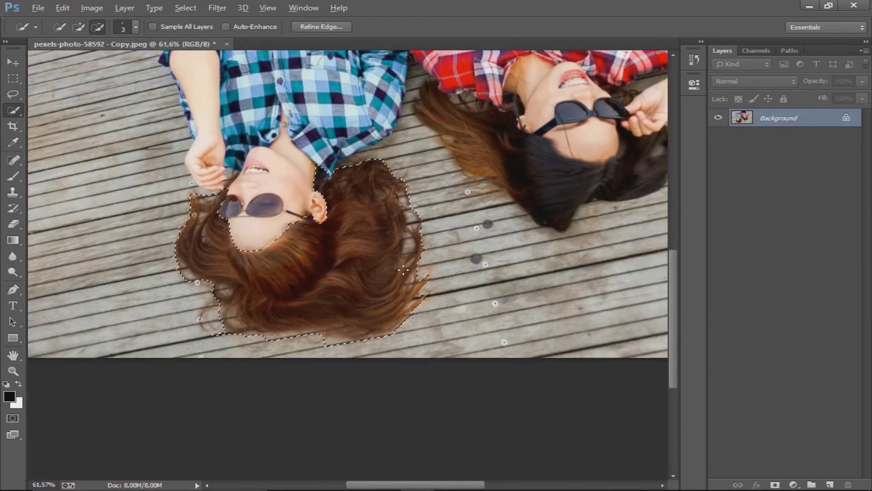
scroll(399, 267, down, 1)
scroll(398, 267, down, 1)
click(97, 11)
Step: Apply a midtone Color Balance of +43, -33, -23 to the selected hair
mouse_move(113, 39)
click(272, 113)
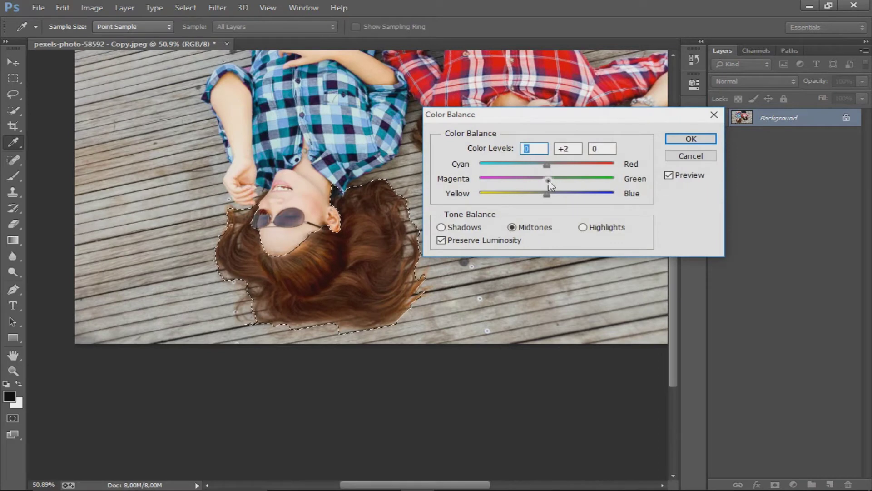
drag(545, 179, 538, 179)
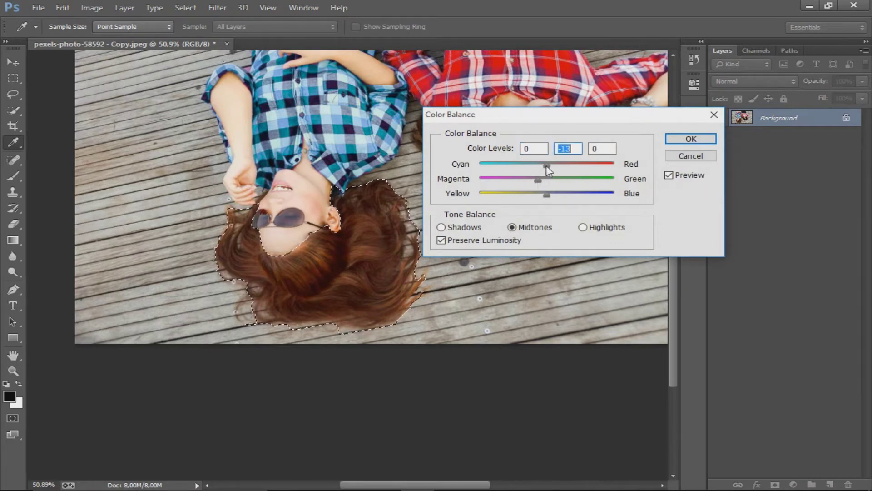
mouse_move(552, 166)
mouse_down()
mouse_move(547, 194)
mouse_move(531, 196)
mouse_up()
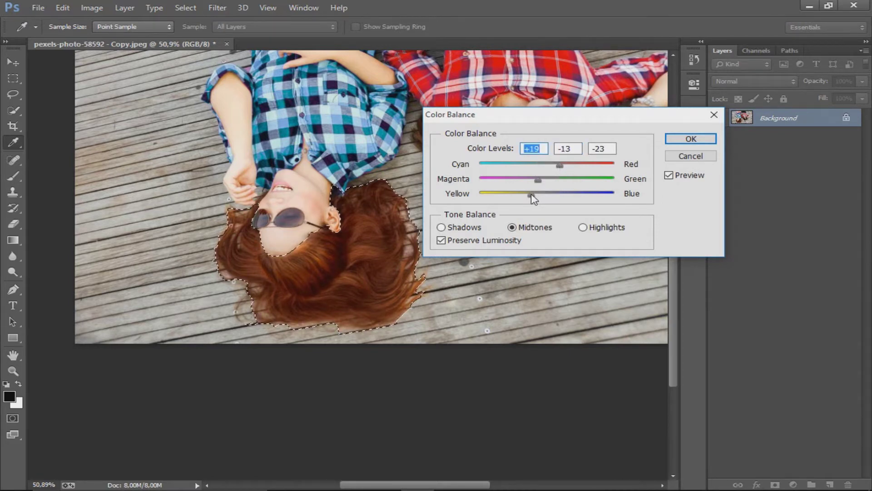
click(534, 199)
mouse_move(541, 181)
mouse_down()
mouse_move(525, 181)
mouse_move(576, 165)
mouse_up()
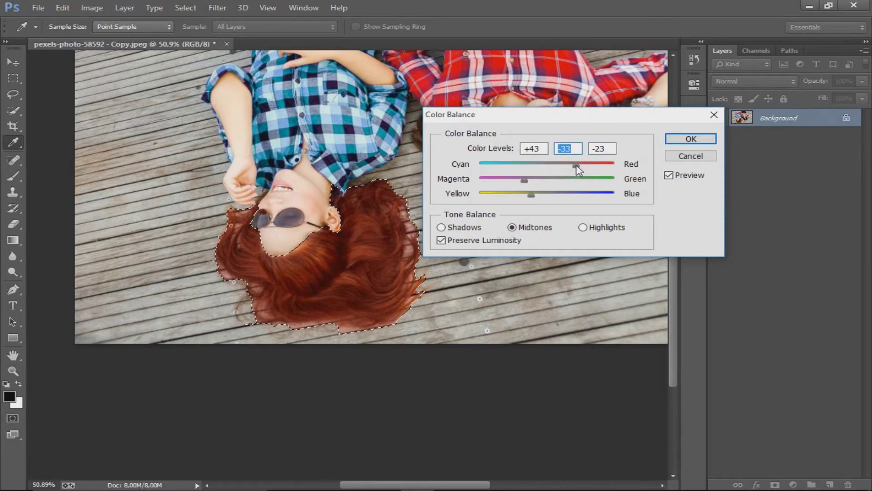
click(679, 139)
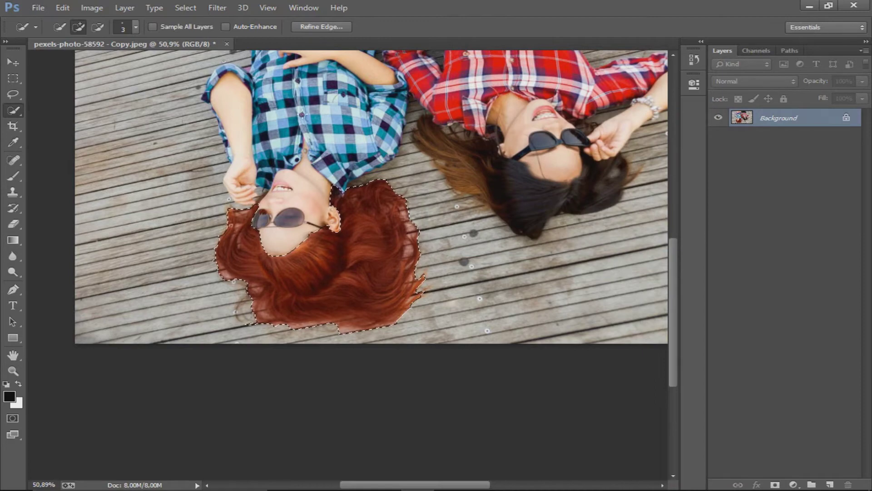
Step: Deselect the hair and zoom in on its edges
click(185, 8)
click(200, 29)
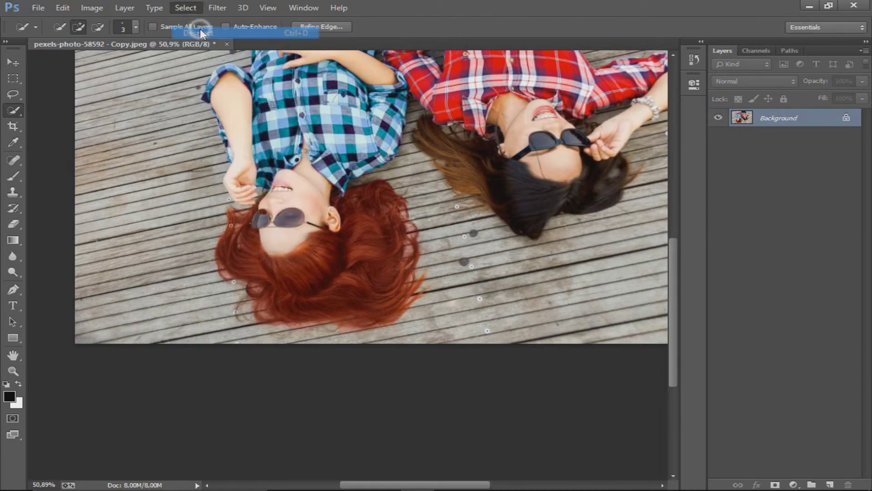
scroll(406, 273, up, 2)
scroll(413, 255, up, 2)
scroll(416, 252, up, 2)
scroll(423, 245, up, 2)
scroll(422, 249, up, 1)
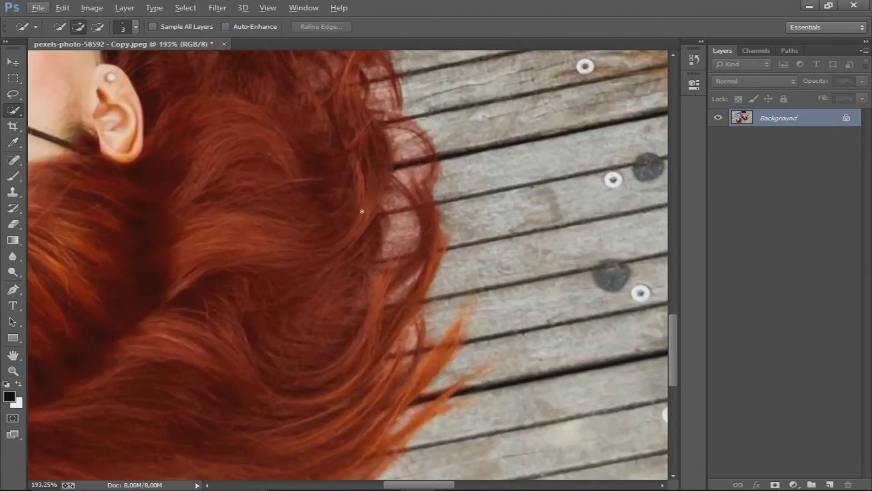
Step: With a 15 px History Brush, paint out red spill on the deck and the pale hair-edge spot
click(19, 211)
click(69, 207)
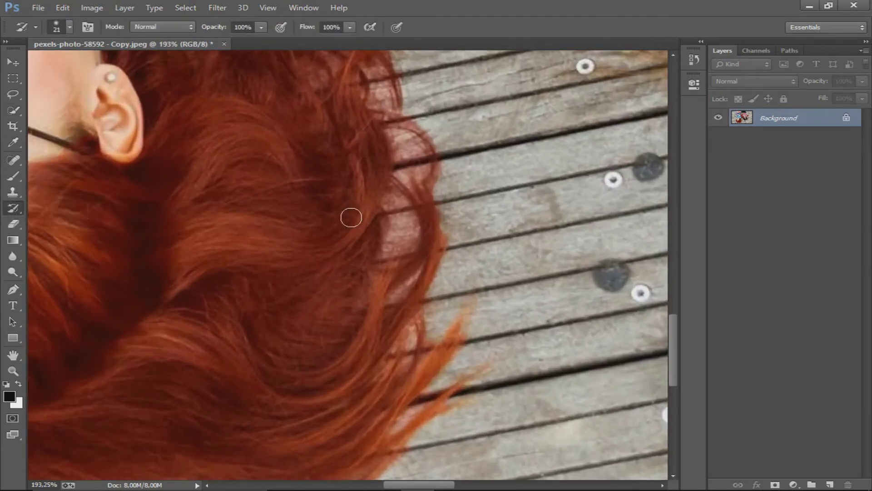
alt+right_click(401, 222)
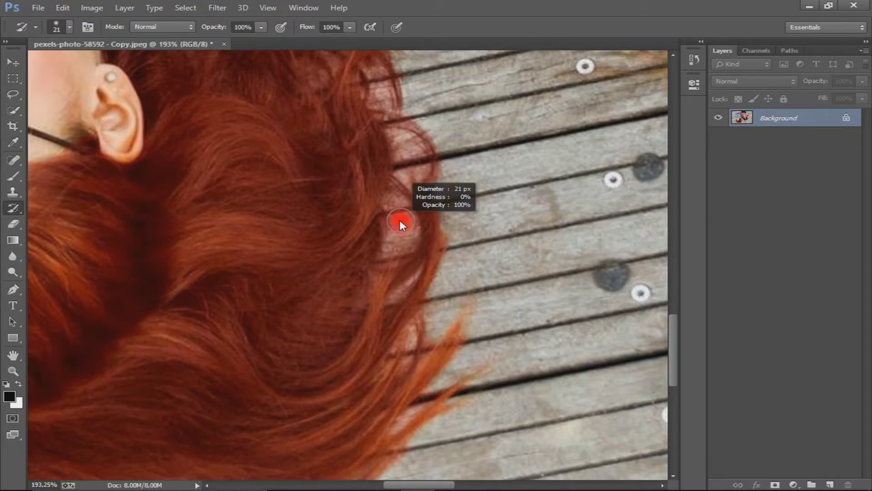
alt+right_click(399, 219)
drag(403, 219, 399, 243)
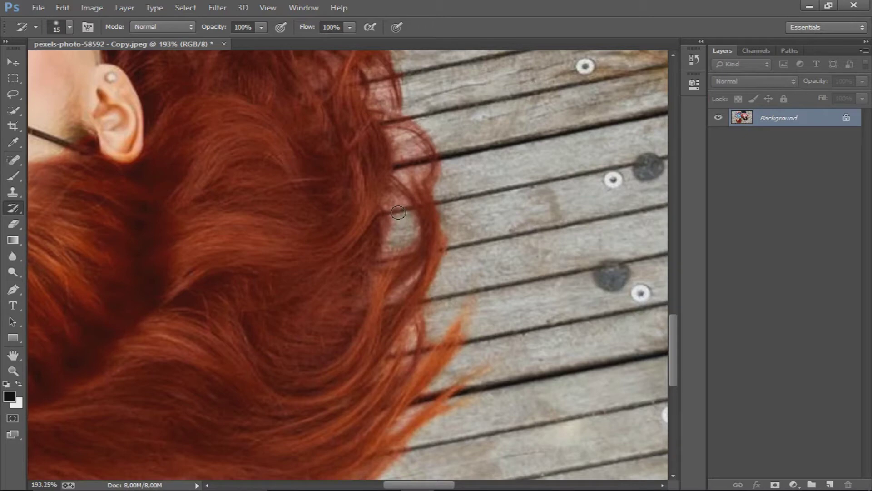
scroll(400, 209, up, 2)
scroll(402, 205, up, 1)
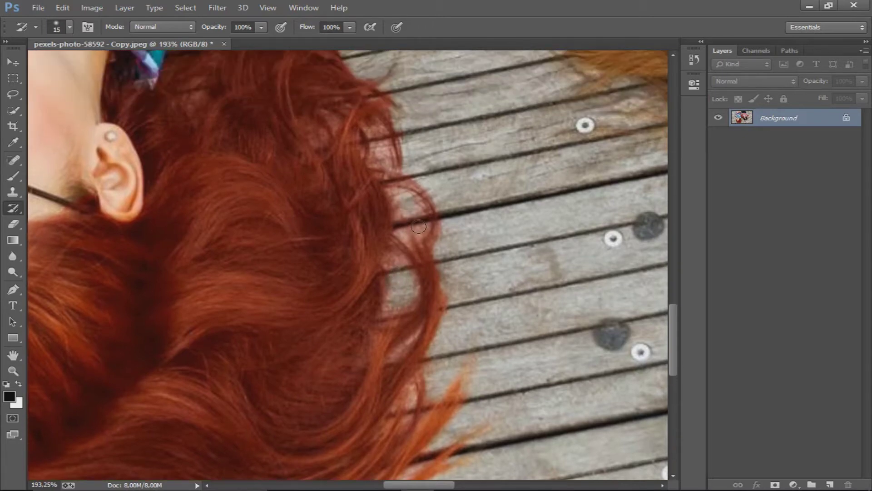
scroll(395, 186, up, 2)
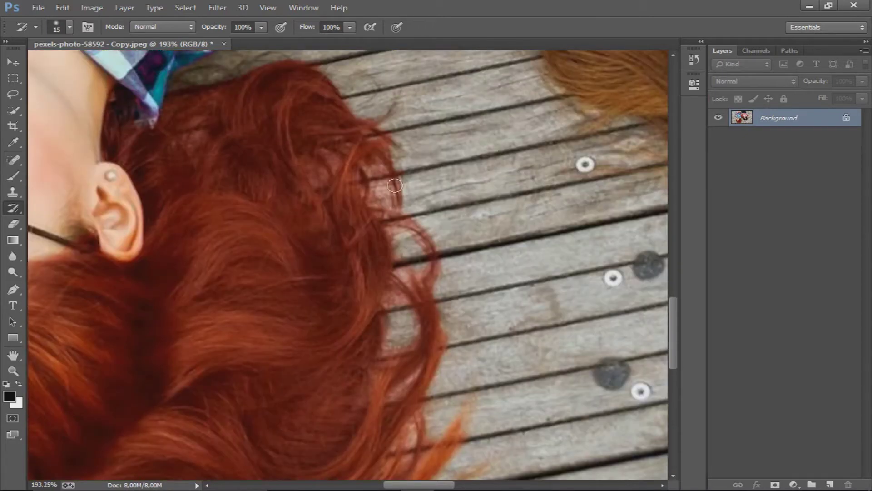
drag(385, 186, 377, 184)
scroll(403, 222, down, 2)
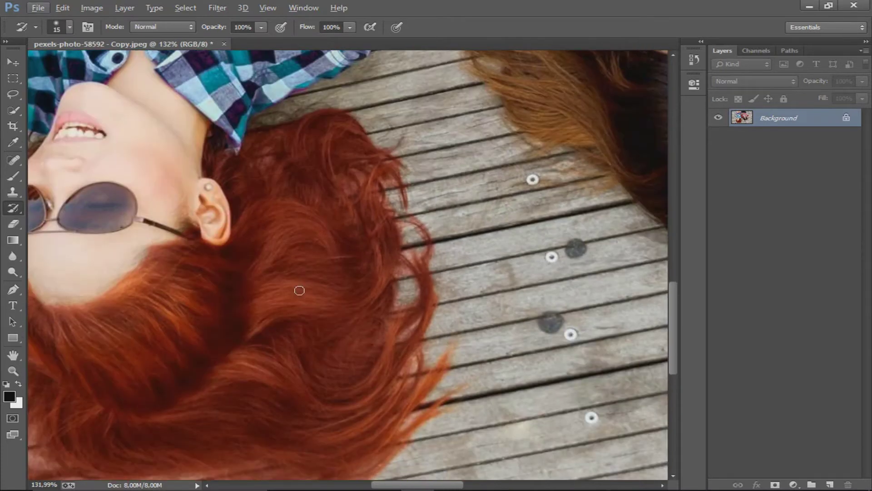
Step: Enlarge the History Brush to 48 px and centre the red-haired woman's face in view
drag(296, 291, 446, 214)
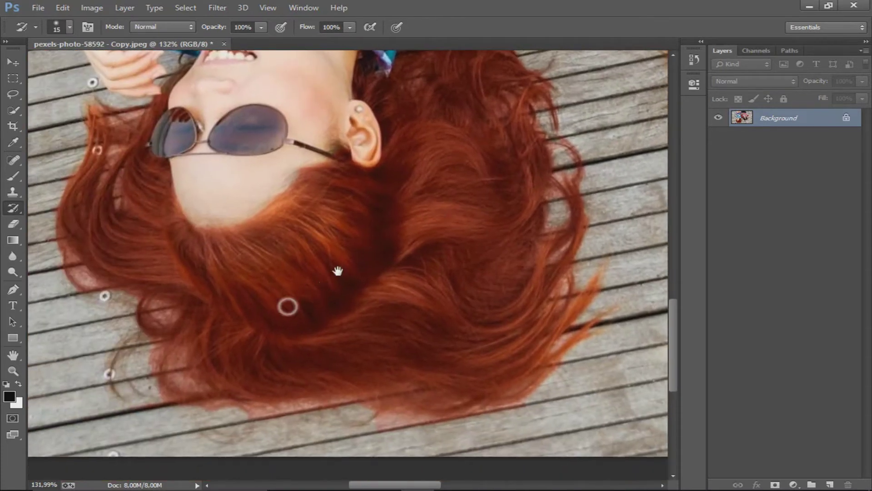
drag(286, 305, 337, 242)
mouse_move(433, 342)
mouse_down()
mouse_move(472, 365)
mouse_move(431, 356)
mouse_move(457, 364)
mouse_move(438, 353)
mouse_move(469, 381)
mouse_move(350, 364)
mouse_move(316, 350)
mouse_move(363, 352)
mouse_move(237, 335)
mouse_move(218, 308)
mouse_move(225, 311)
mouse_up()
scroll(145, 268, up, 1)
scroll(146, 268, up, 1)
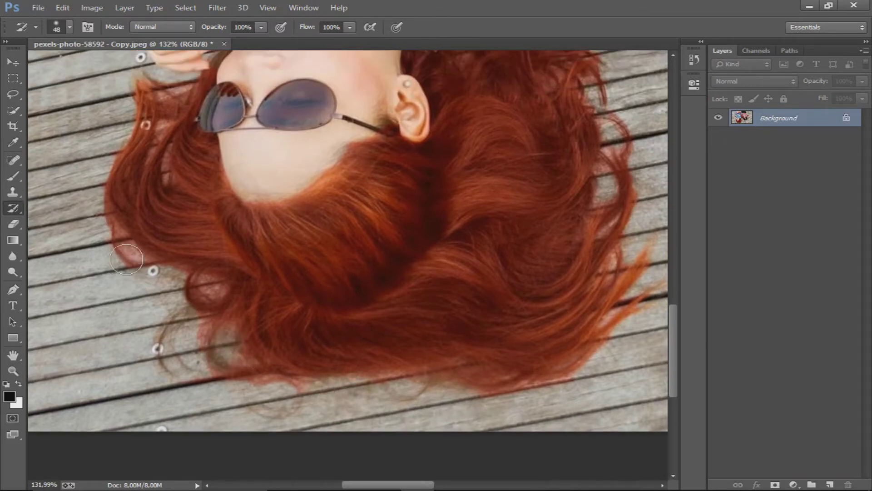
alt+scroll(152, 272, down, 2)
alt+scroll(189, 263, down, 1)
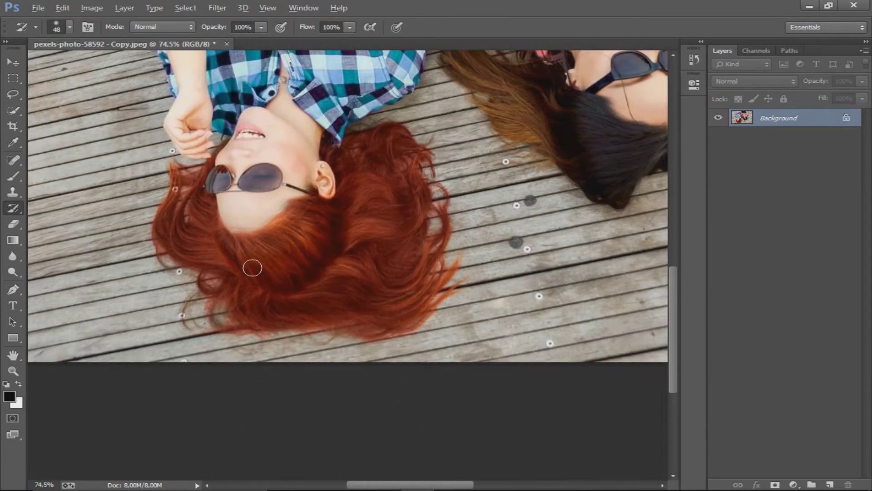
alt+scroll(252, 267, down, 1)
alt+scroll(323, 264, down, 1)
scroll(342, 265, down, 1)
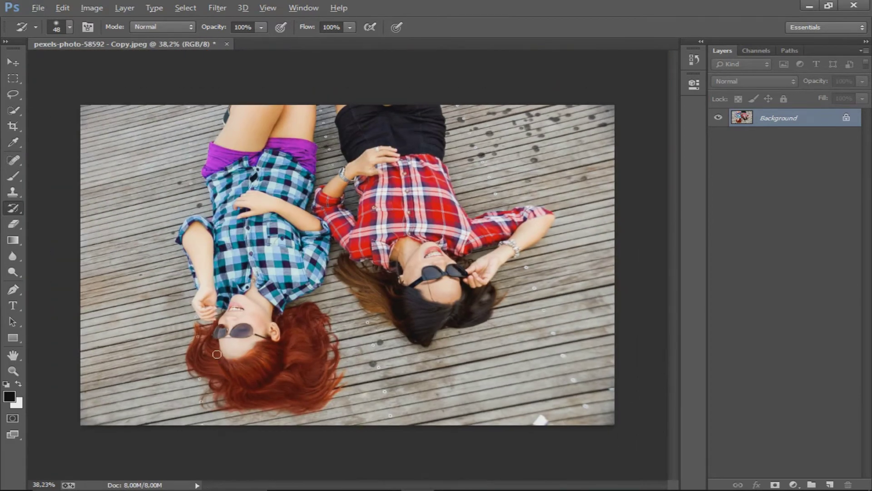
alt+scroll(219, 362, up, 1)
alt+scroll(217, 345, up, 1)
alt+scroll(215, 332, up, 1)
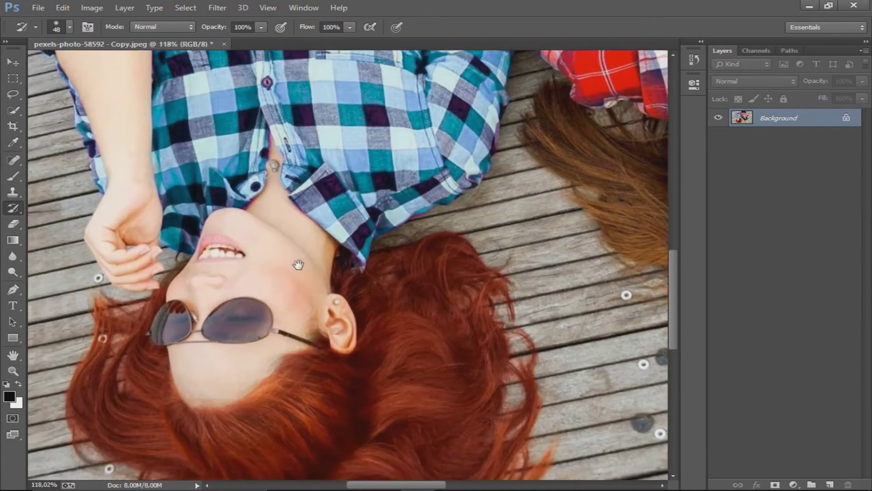
drag(215, 324, 299, 269)
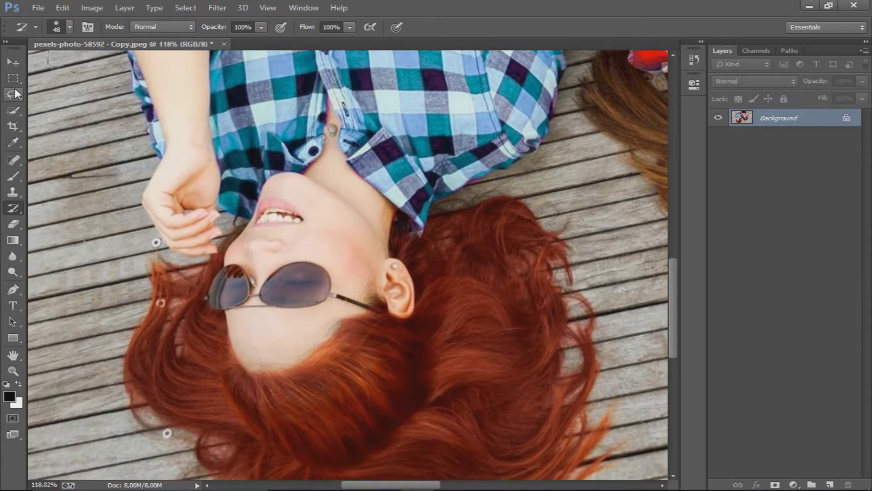
drag(14, 93, 75, 121)
Step: Trace an outline around the right sunglass lens with the Magnetic Lasso
click(75, 118)
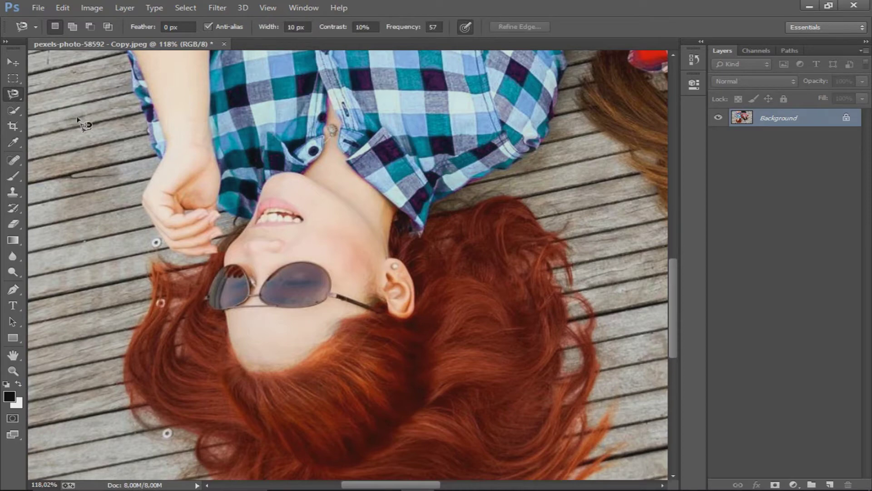
alt+scroll(348, 296, up, 1)
scroll(344, 293, up, 1)
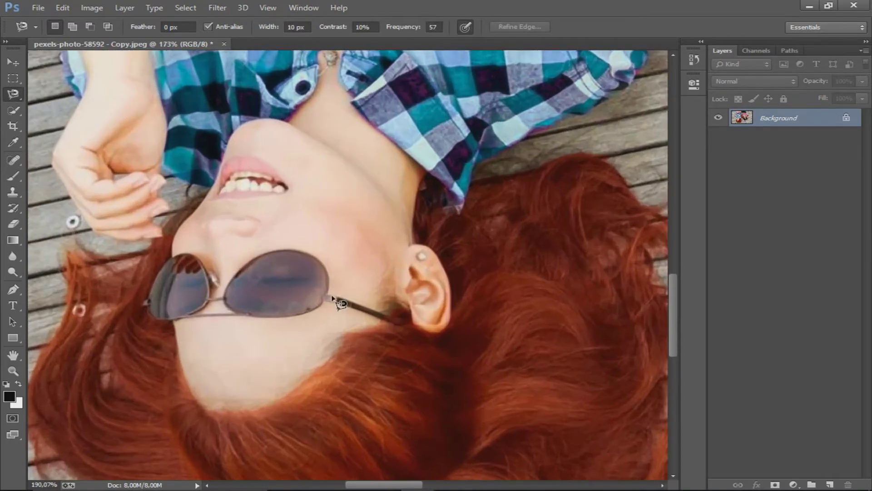
scroll(341, 291, up, 1)
click(329, 287)
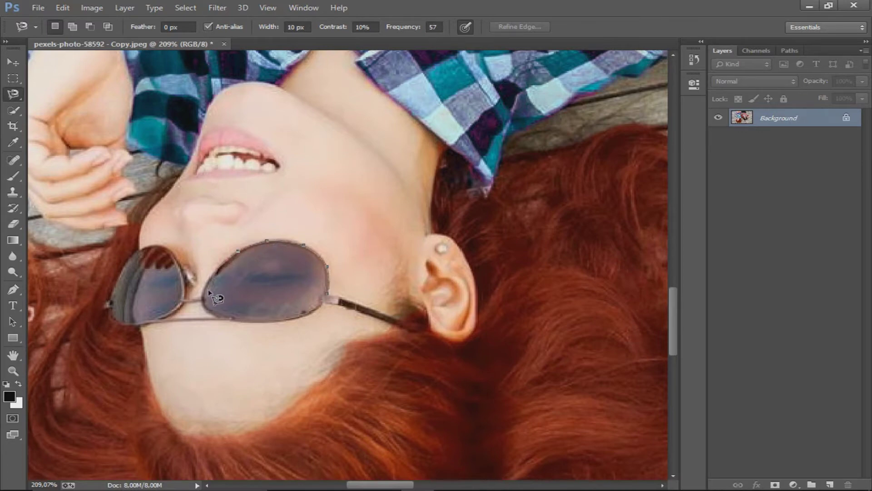
click(329, 296)
Step: With a smaller Quick Selection brush, Alt-trim the selection off the lens's lower-left rim
click(13, 110)
scroll(207, 309, up, 5)
scroll(208, 309, up, 5)
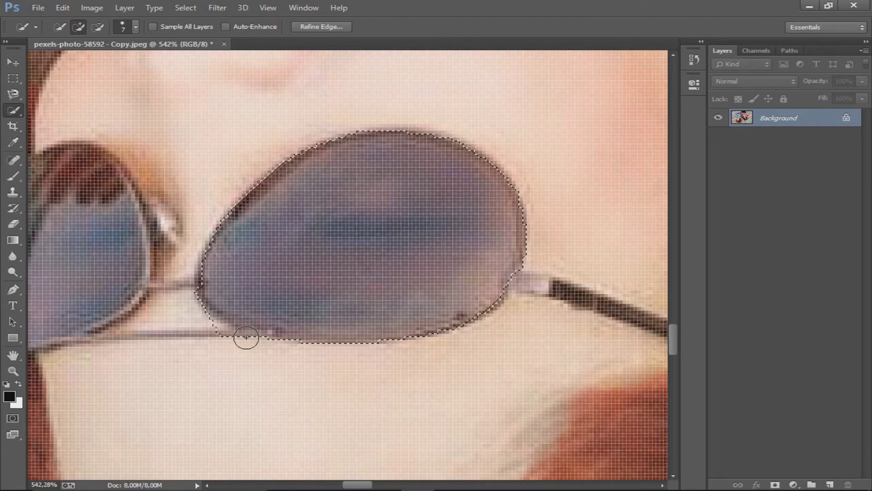
key(alt)
key(bracketleft)
key(bracketleft)
key(bracketleft)
drag(224, 341, 220, 335)
scroll(210, 324, down, 3)
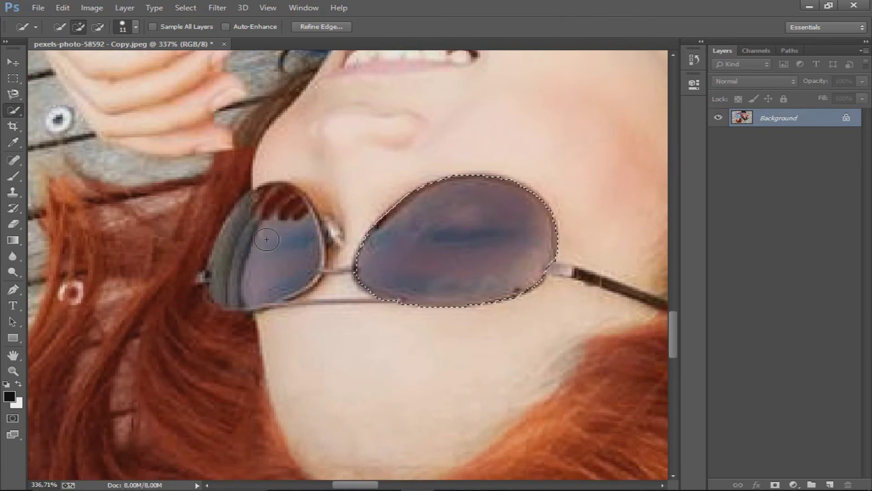
Step: Add the left lens, remove the nose-pad area, and zoom out to show both women
key(alt)
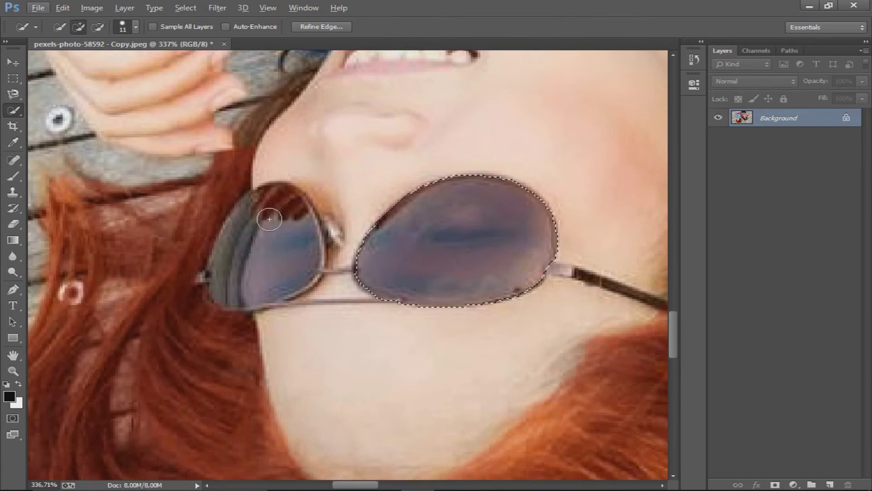
drag(270, 223, 283, 247)
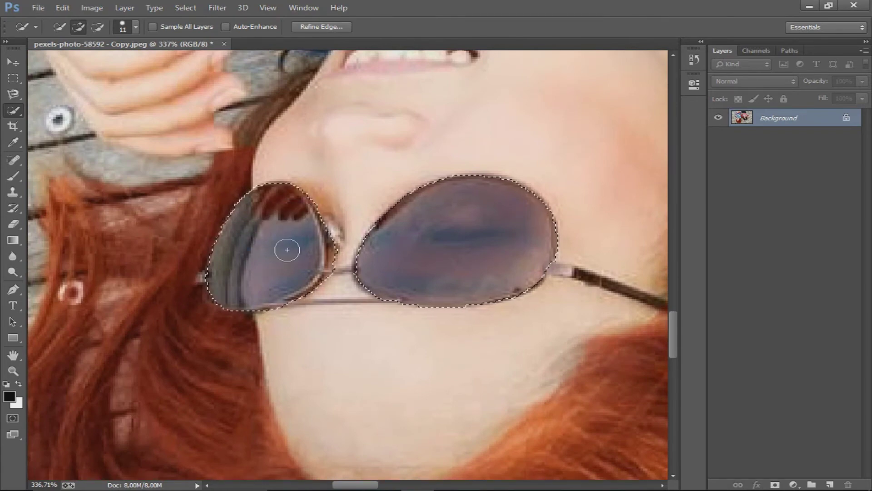
scroll(339, 256, up, 3)
drag(338, 256, 332, 213)
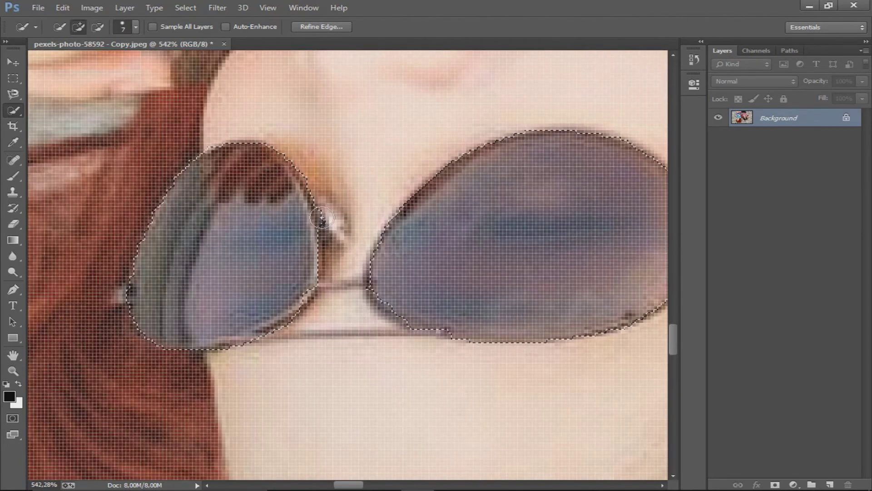
scroll(359, 309, down, 3)
scroll(473, 337, down, 2)
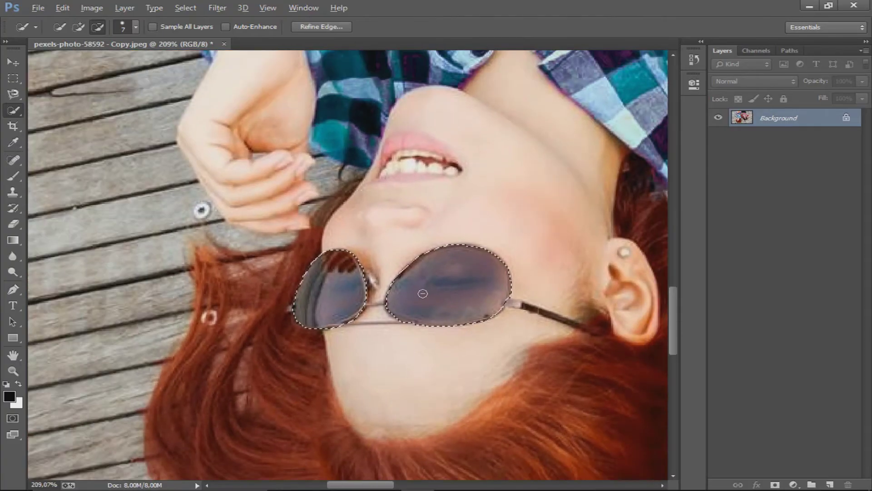
scroll(390, 218, down, 2)
scroll(397, 202, down, 2)
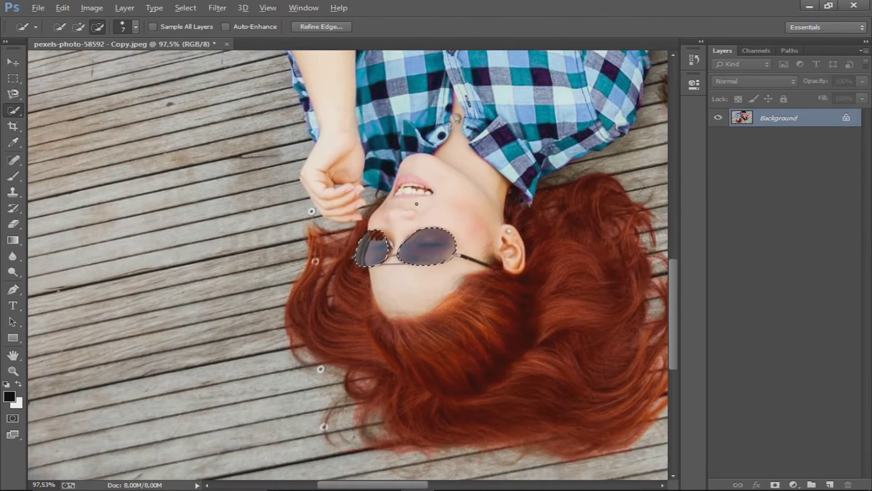
scroll(396, 202, down, 1)
scroll(253, 267, up, 1)
drag(252, 267, 196, 282)
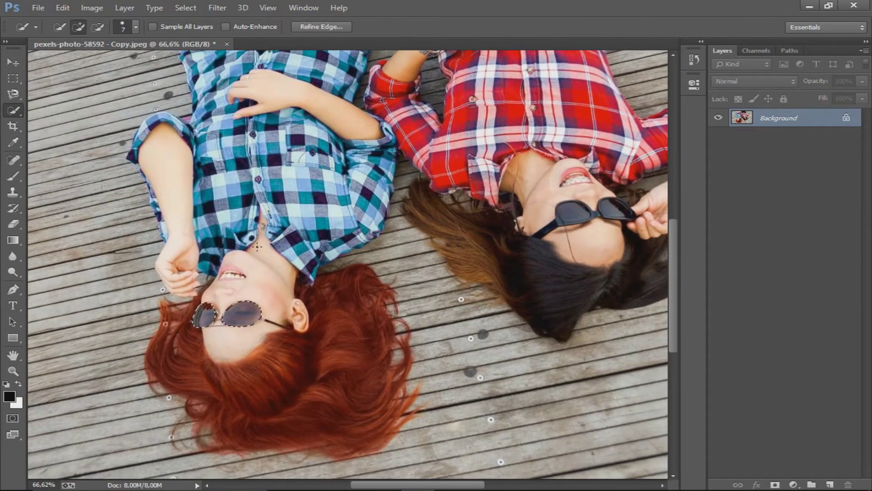
Step: Apply a midtone Color Balance of +13, +11, -5 to the selected lenses
click(91, 8)
mouse_move(112, 39)
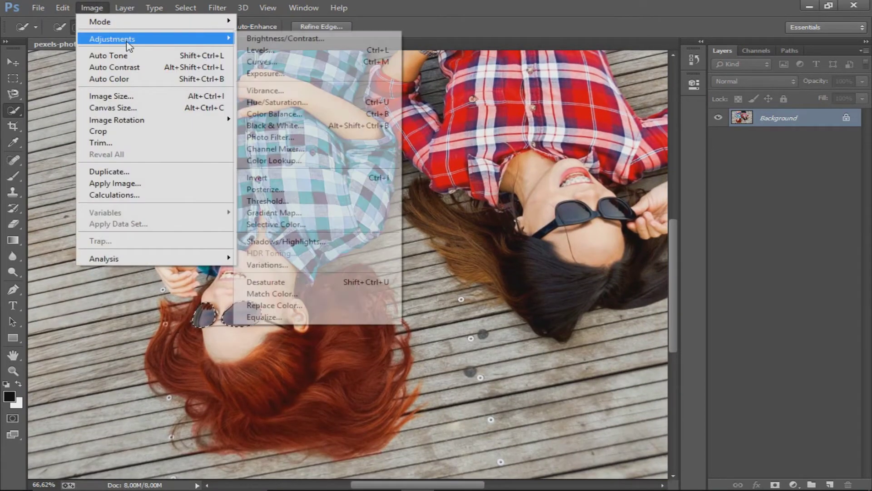
click(297, 113)
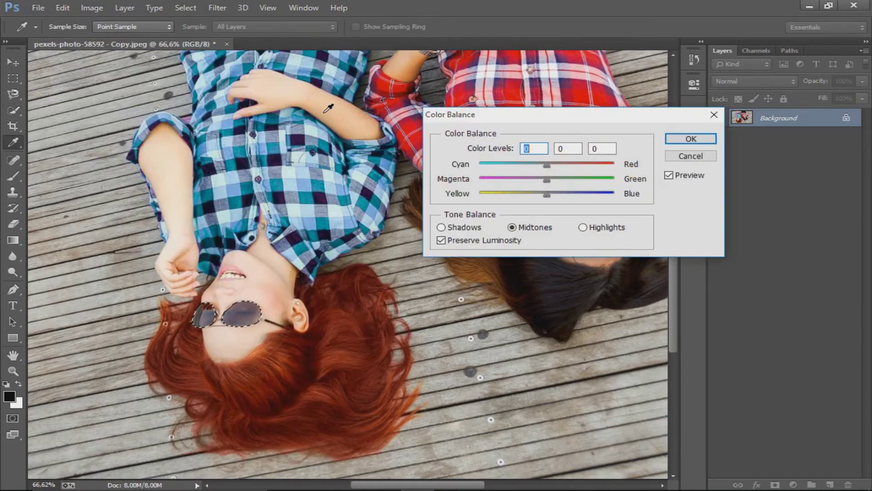
drag(537, 119, 520, 287)
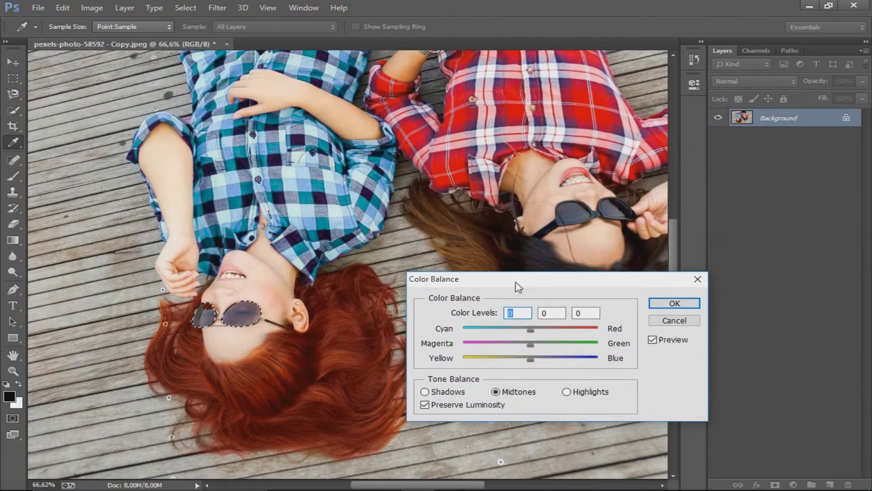
mouse_move(534, 332)
mouse_down()
mouse_move(540, 347)
mouse_move(529, 362)
mouse_up()
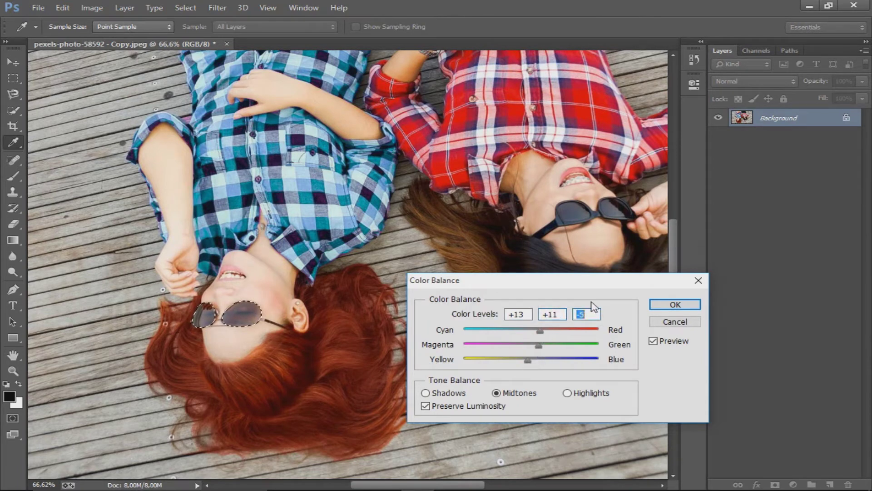
click(674, 306)
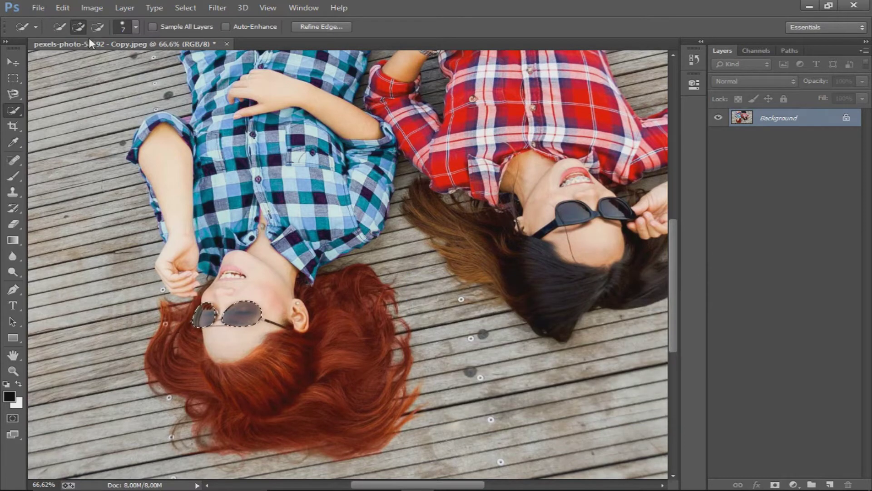
Step: Apply Hue/Saturation to the lenses: Hue +3, Saturation -14, Lightness -55
click(86, 10)
mouse_move(113, 39)
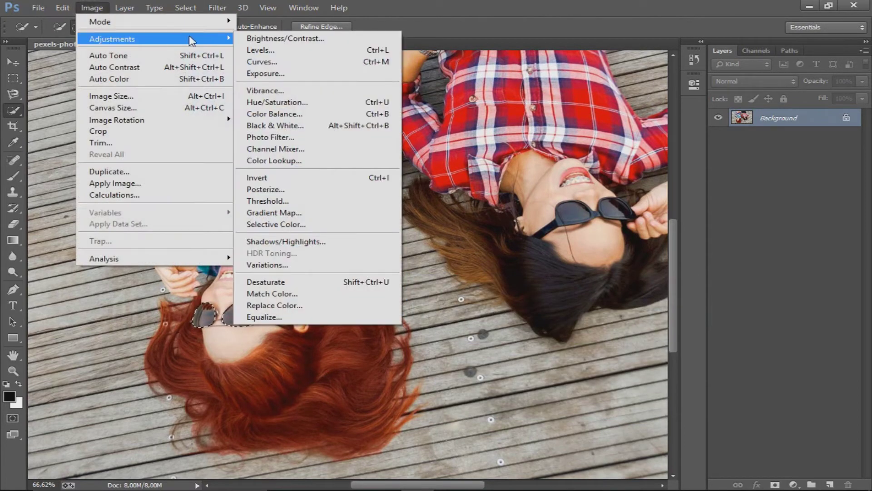
click(311, 102)
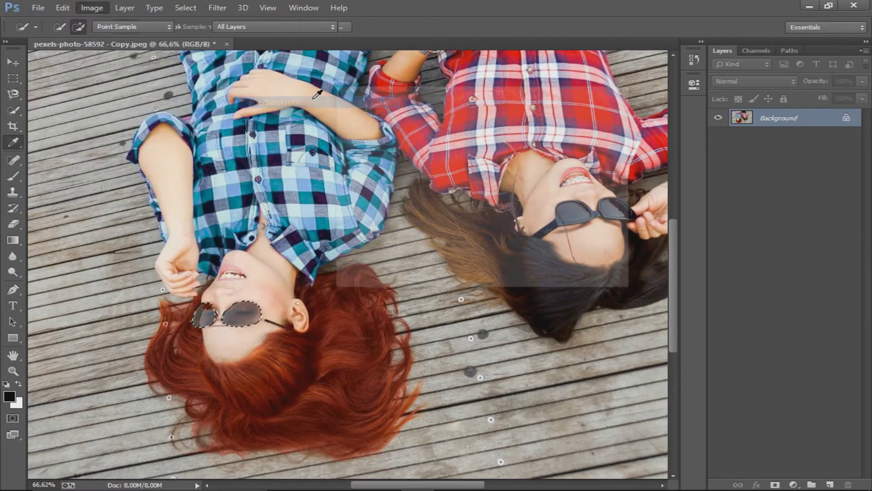
drag(453, 230, 417, 233)
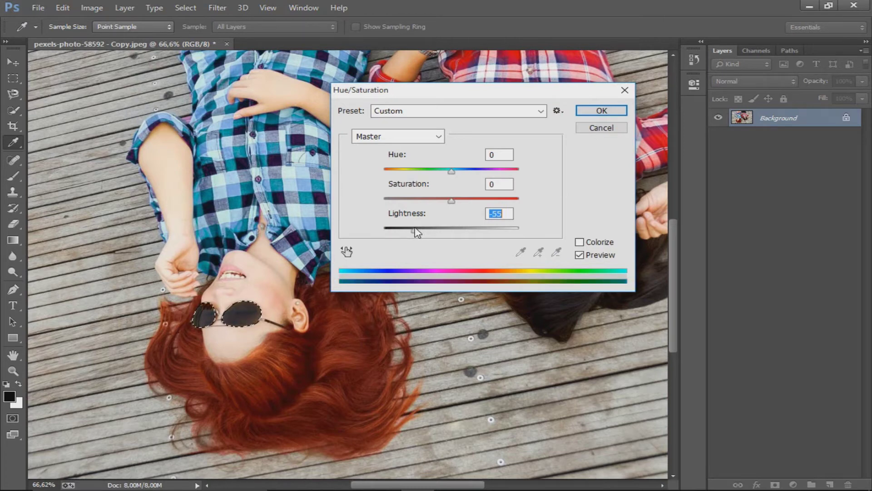
drag(452, 200, 444, 200)
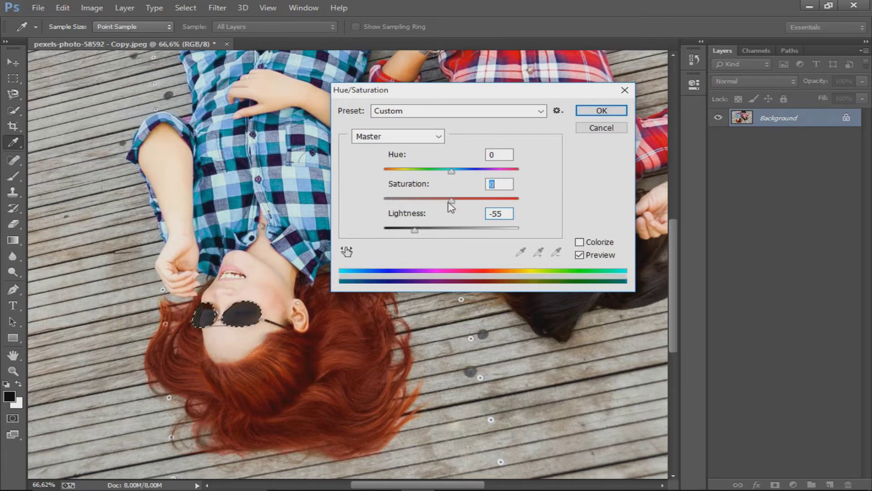
click(452, 171)
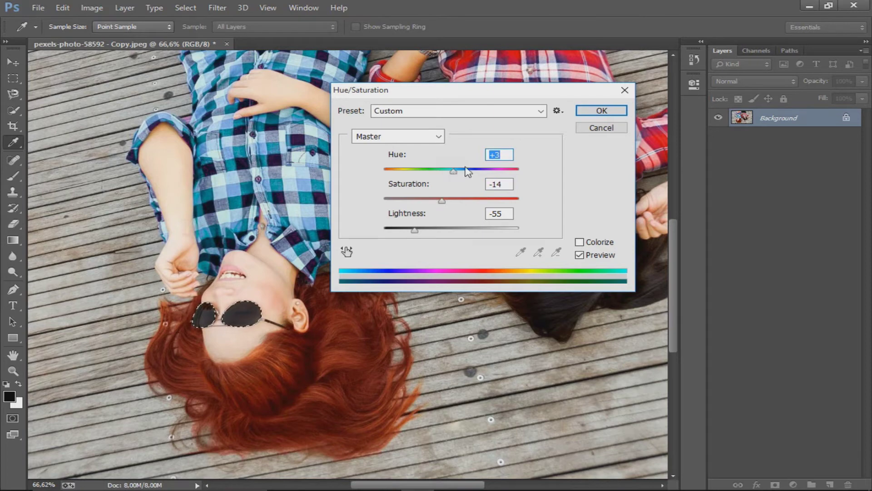
click(590, 110)
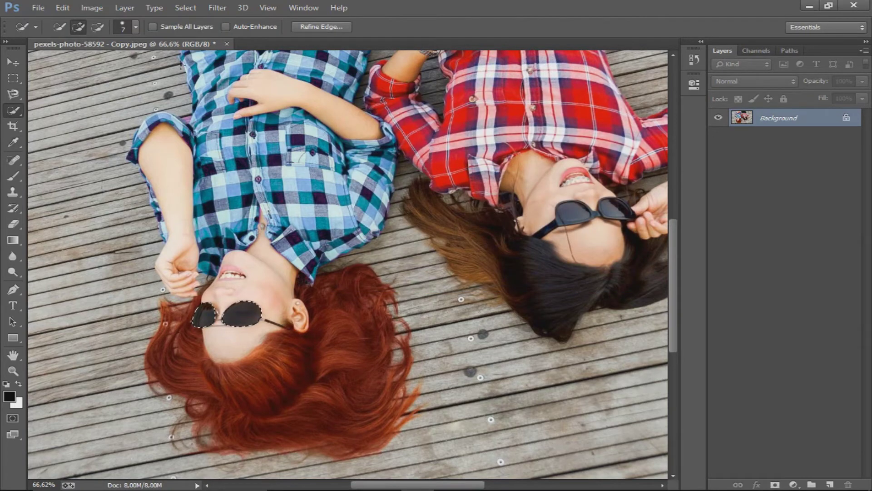
click(93, 8)
mouse_move(113, 39)
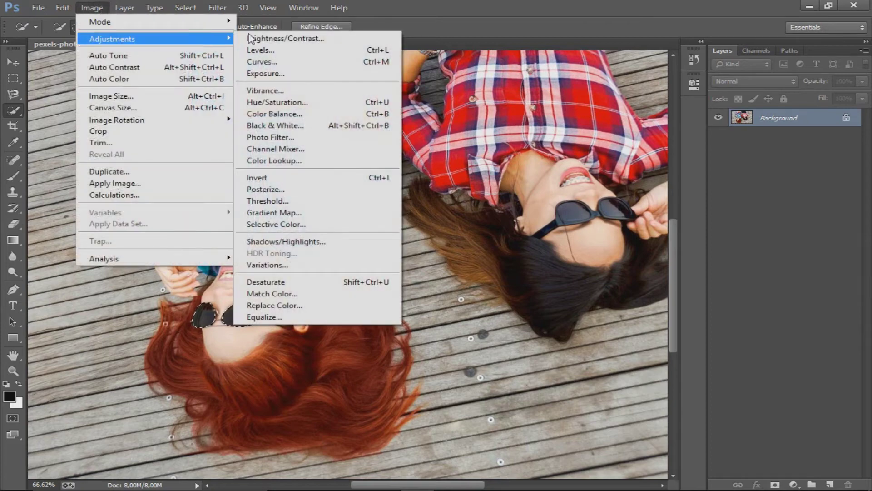
Step: Set the lenses' Brightness/Contrast to Brightness -26 and Contrast 22
click(272, 39)
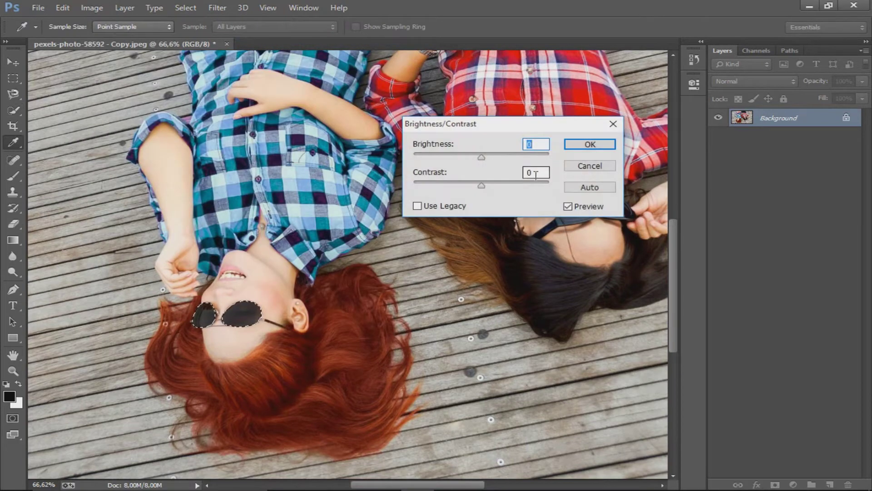
drag(482, 159, 472, 159)
click(479, 182)
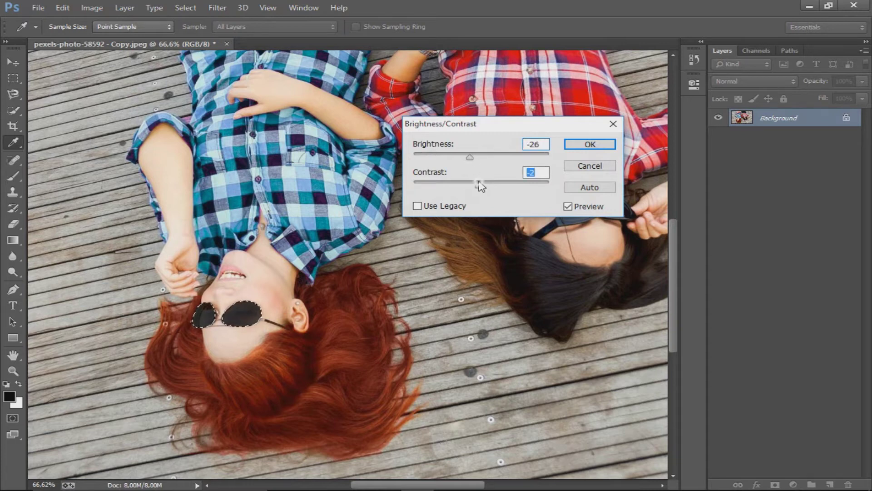
drag(479, 182, 496, 185)
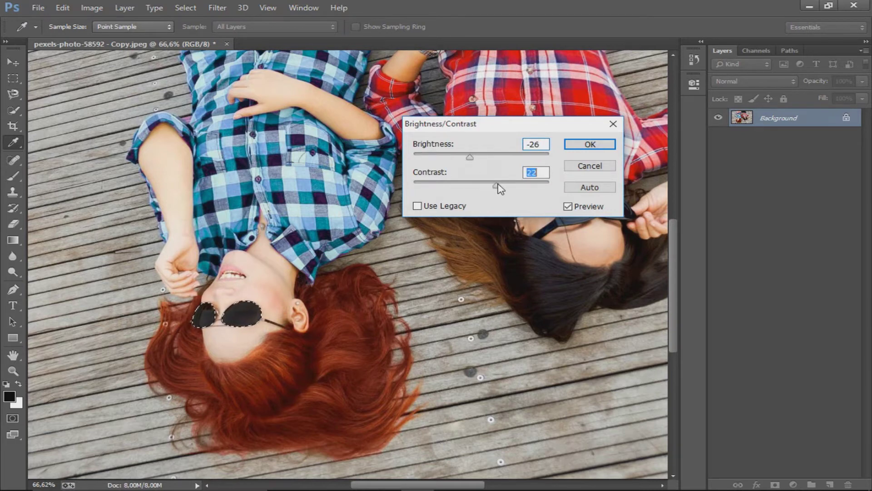
click(591, 145)
key(w)
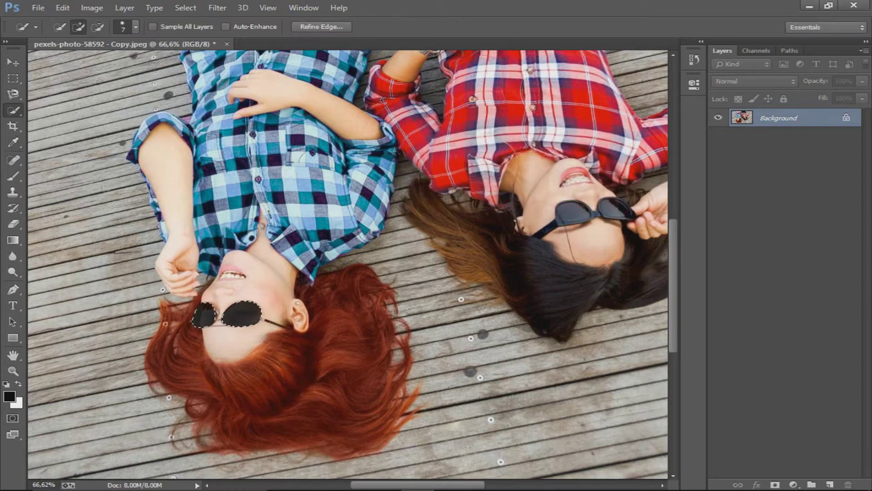
Step: Apply Shadows/Highlights to the lenses with Shadows 44% and Highlights 12%
click(85, 9)
mouse_move(112, 39)
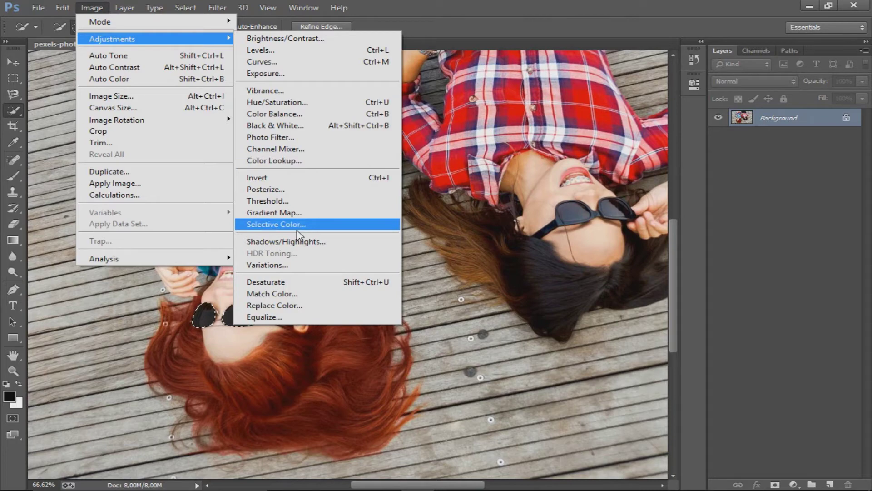
click(293, 242)
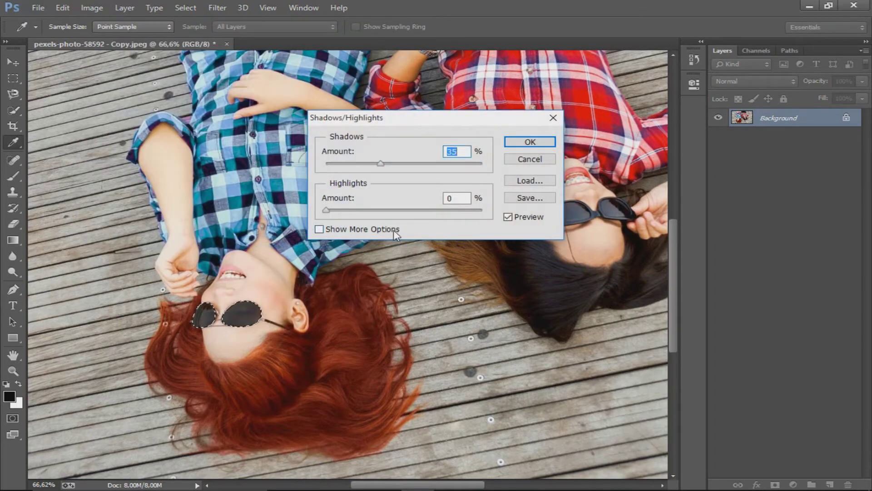
drag(385, 162, 392, 162)
drag(331, 212, 346, 210)
click(530, 142)
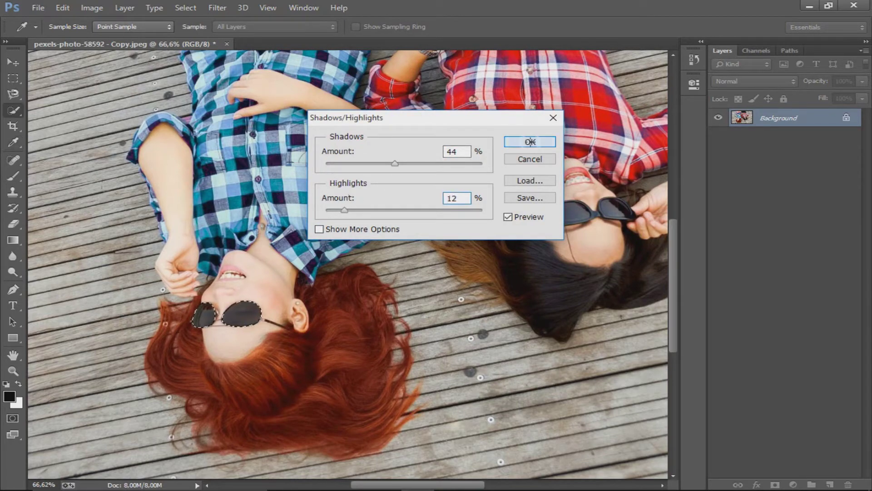
click(200, 8)
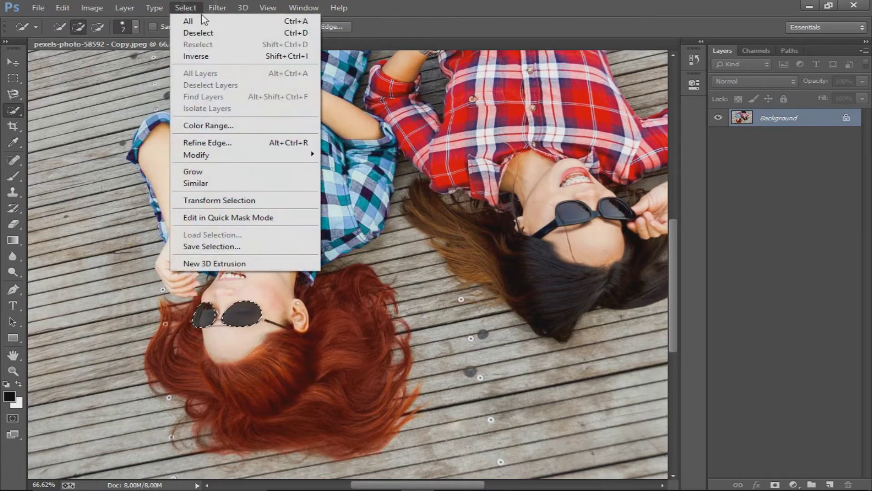
Step: Deselect the sunglasses and zoom in toward the brunette's black top
click(208, 31)
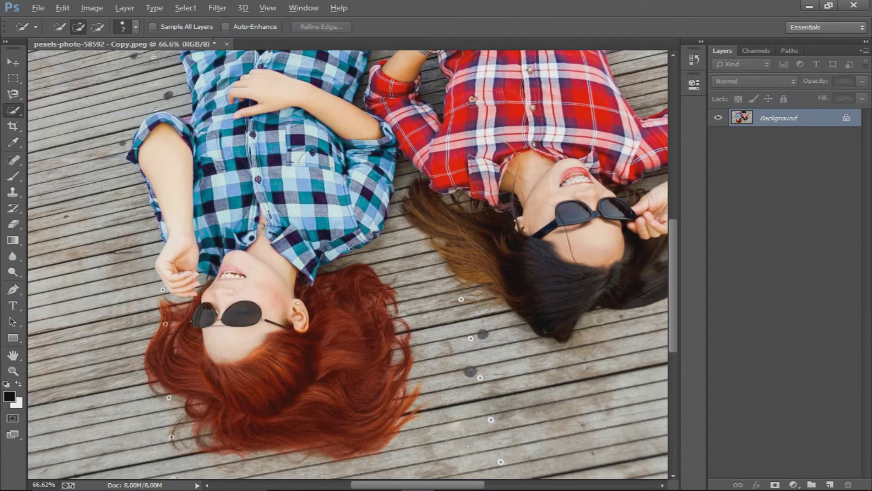
scroll(350, 248, down, 2)
scroll(351, 248, down, 1)
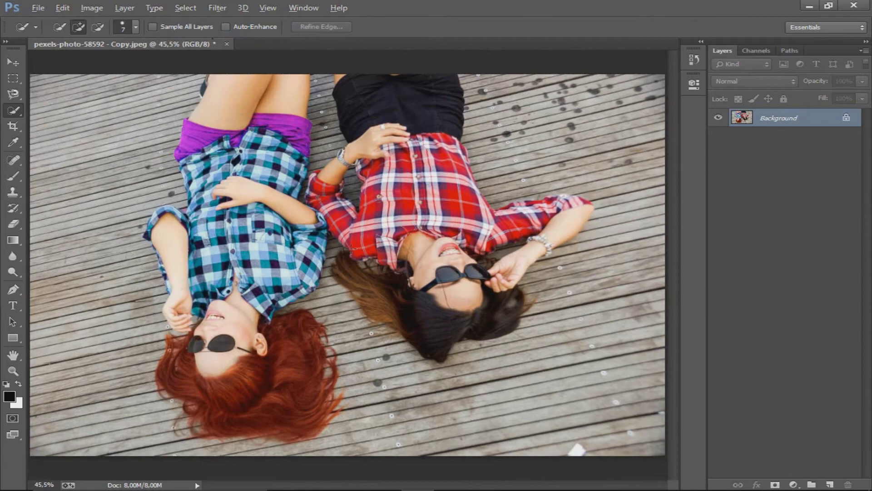
key(alt)
scroll(230, 95, up, 1)
scroll(410, 124, up, 1)
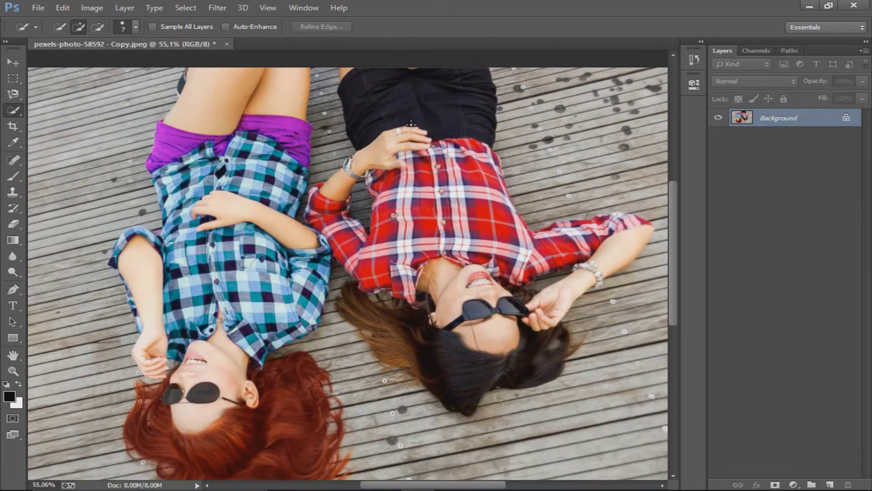
scroll(411, 123, up, 1)
scroll(412, 124, up, 1)
scroll(412, 124, up, 1)
Step: Enlarge the Quick Selection brush to 74 px and paint over the brunette's black top
drag(414, 107, 359, 187)
drag(349, 157, 390, 146)
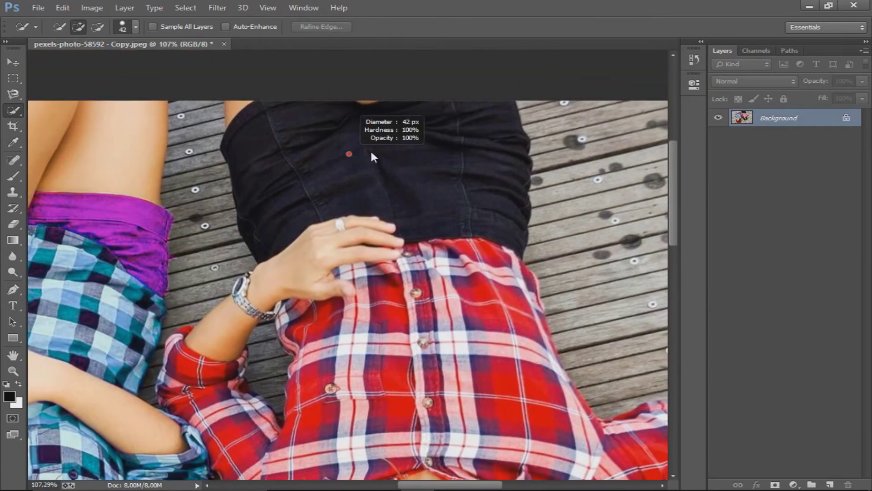
drag(444, 136, 363, 161)
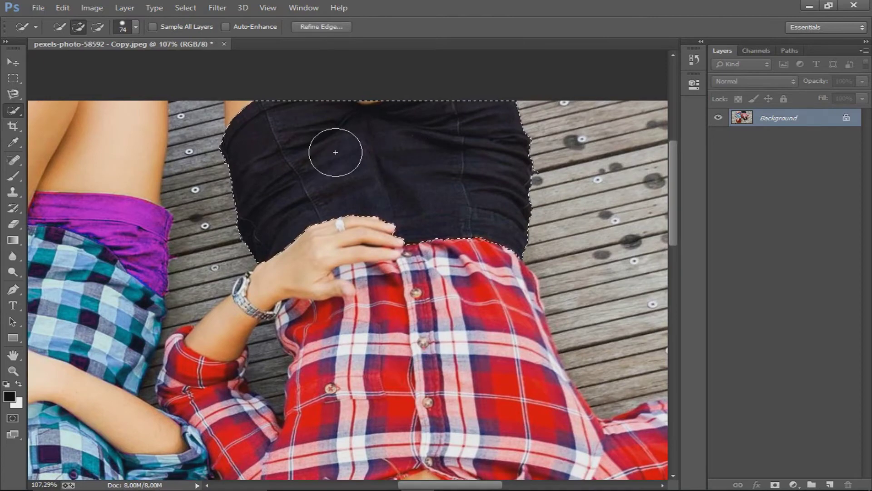
scroll(406, 168, down, 1)
alt+scroll(406, 169, down, 3)
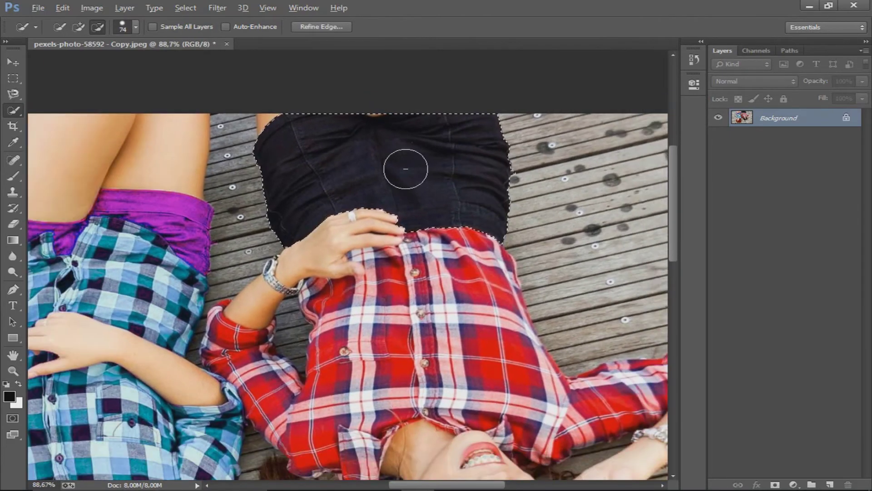
Step: Tint the black top navy with a midtone Color Balance of -63, -34, +28
click(101, 10)
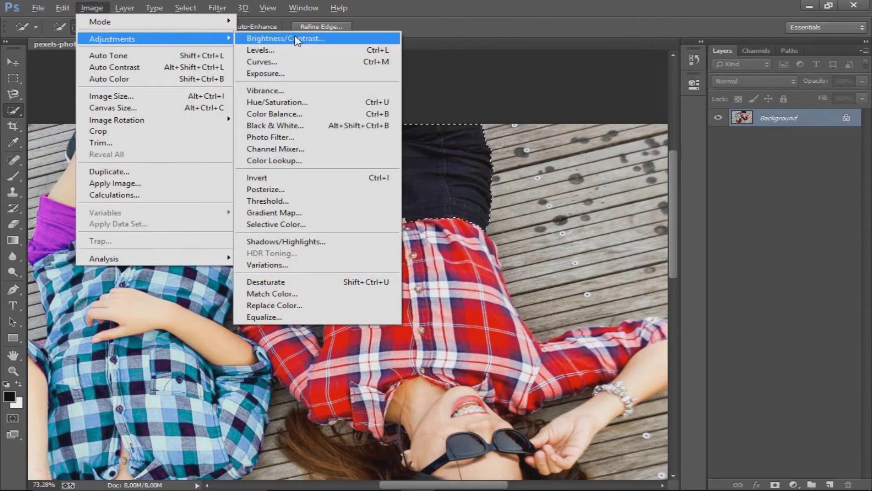
click(298, 113)
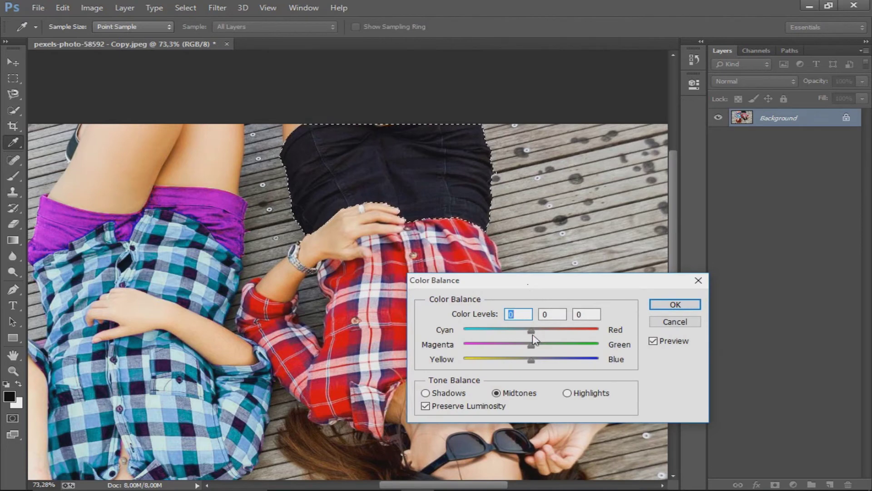
drag(532, 330, 490, 333)
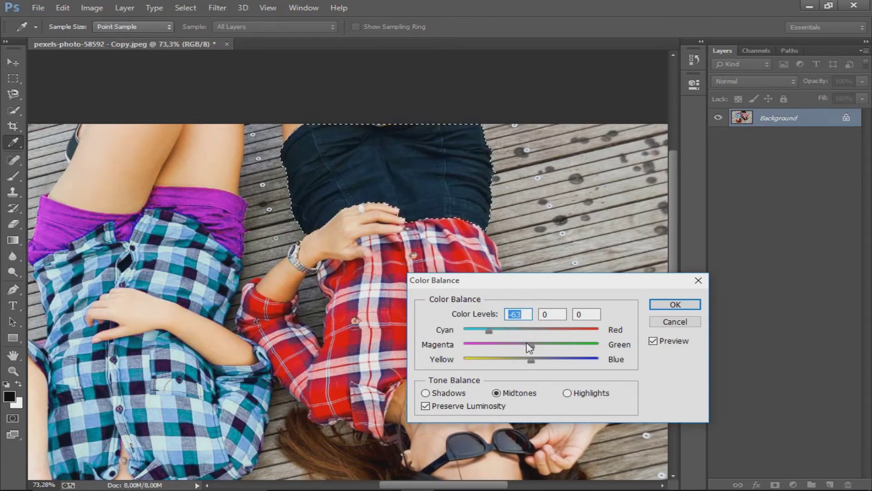
drag(529, 349, 511, 349)
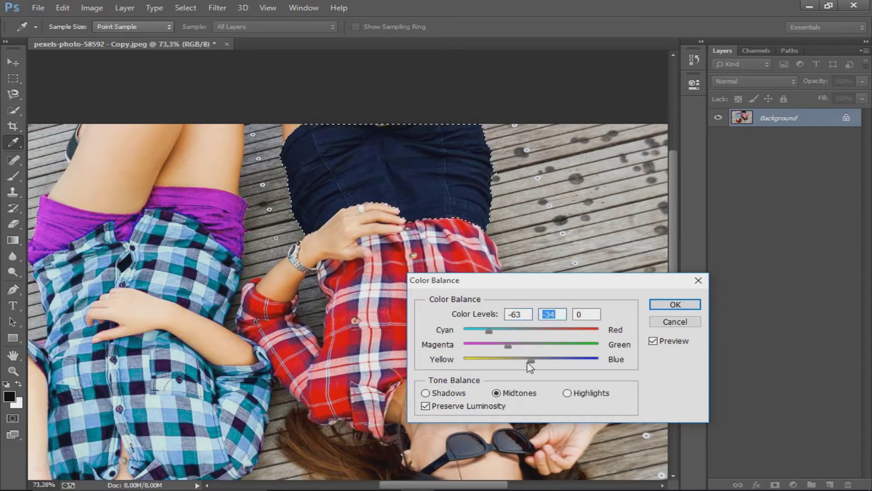
drag(532, 362, 551, 361)
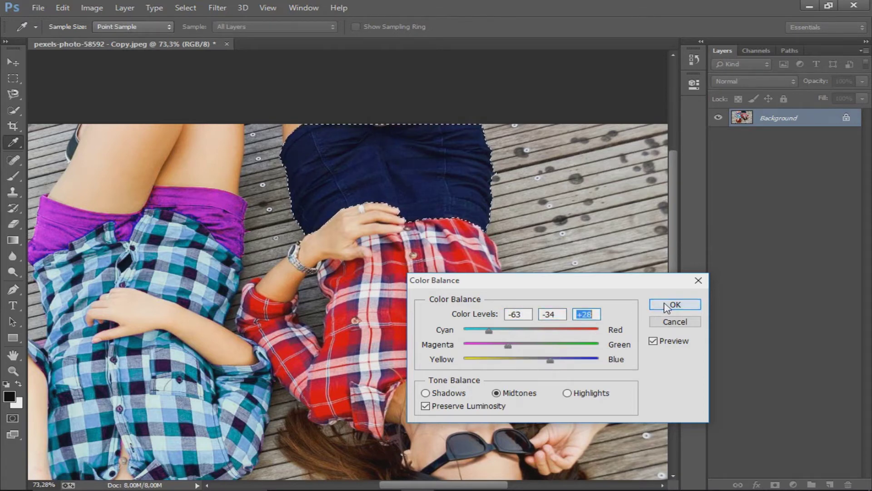
click(668, 303)
key(w)
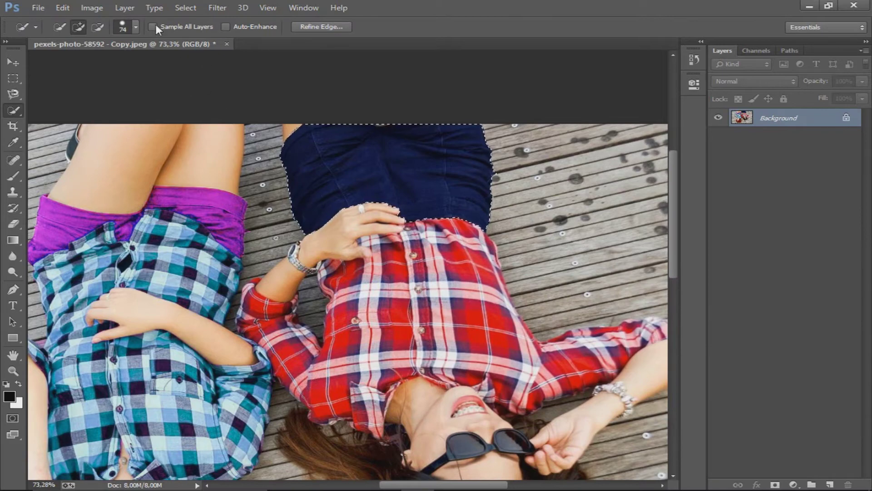
click(92, 8)
mouse_move(112, 39)
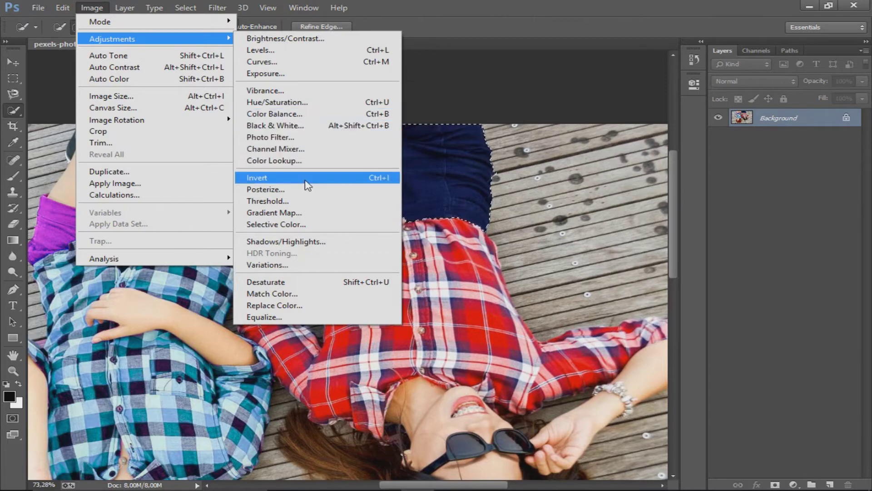
Step: Apply Selective Color to Blues: Cyan, Magenta and Yellow +11%, Black +12%
click(318, 225)
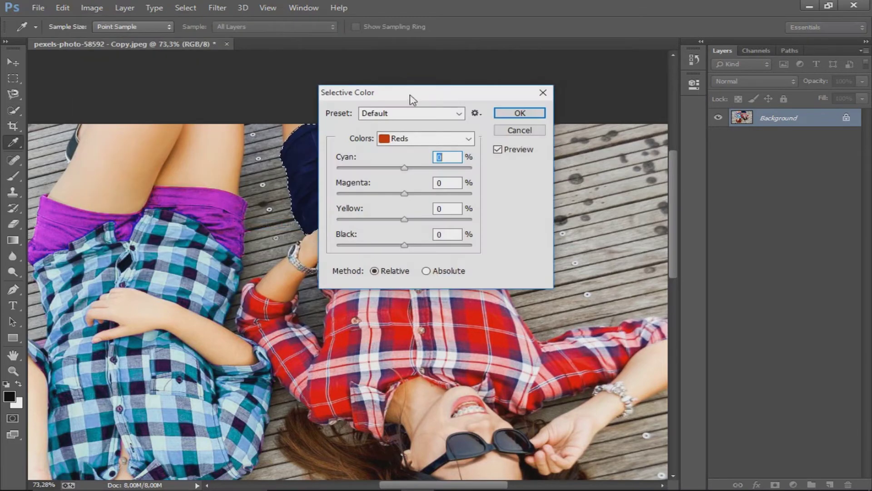
drag(421, 100, 568, 110)
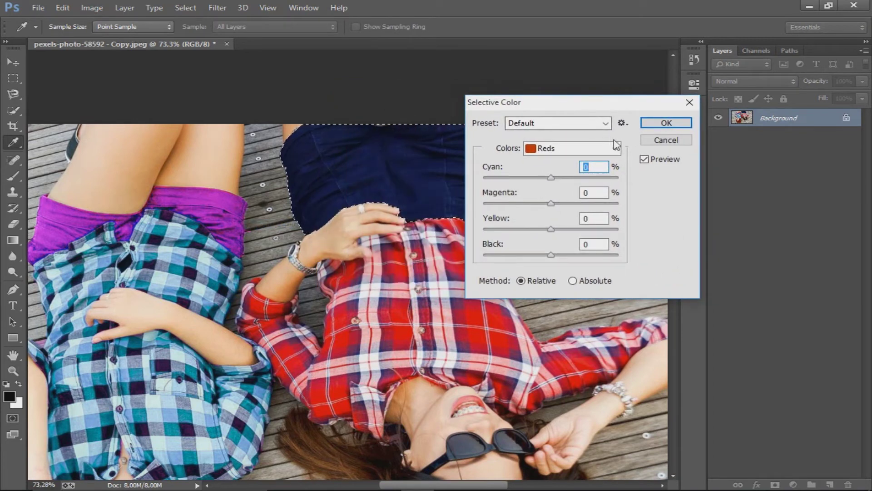
click(617, 147)
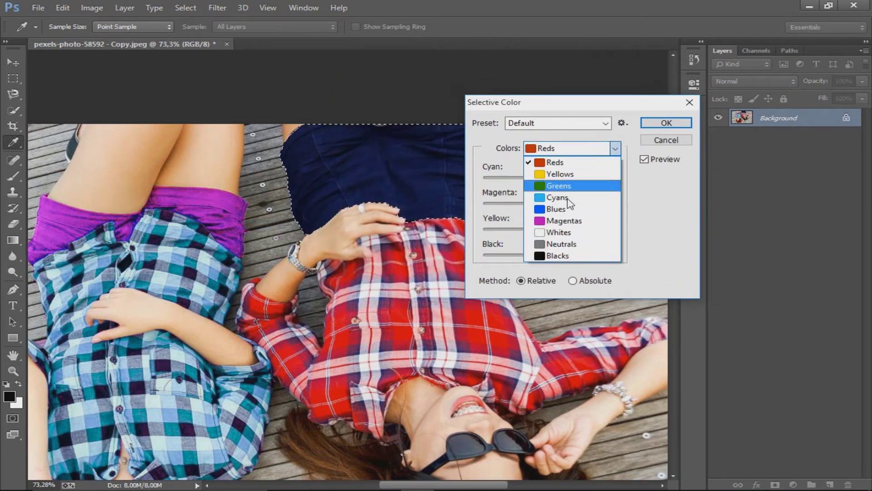
click(568, 209)
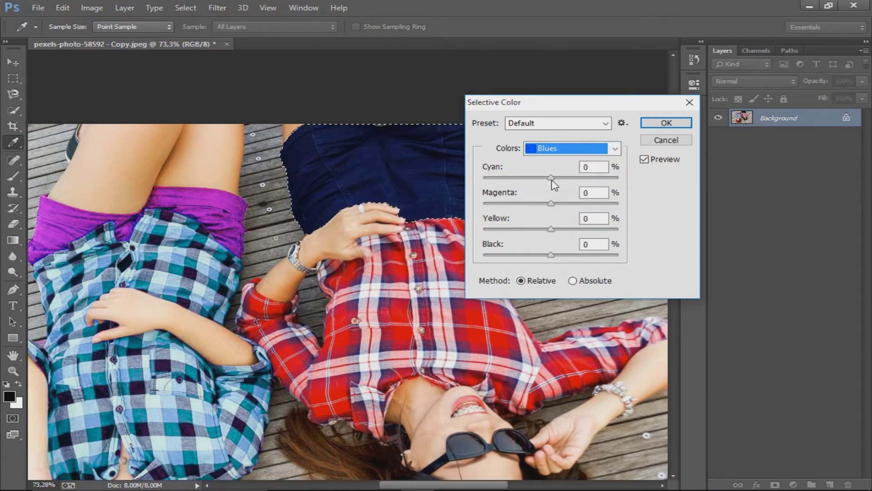
drag(550, 177, 559, 178)
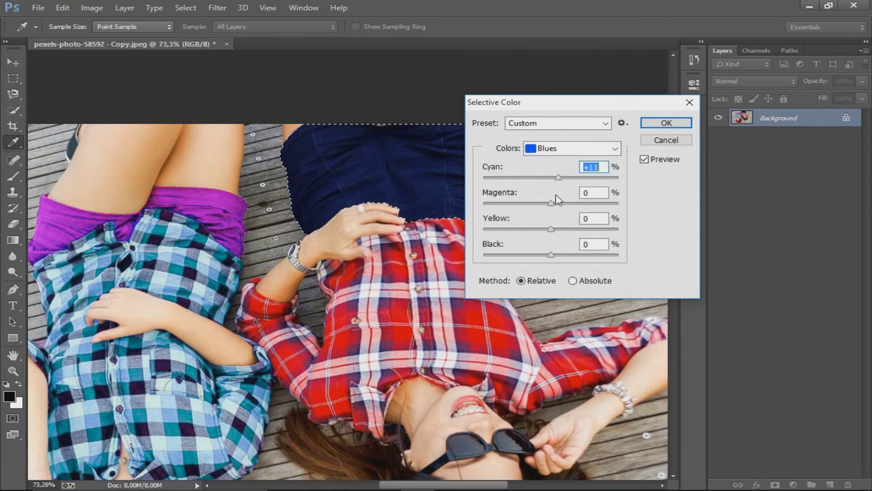
drag(553, 203, 560, 203)
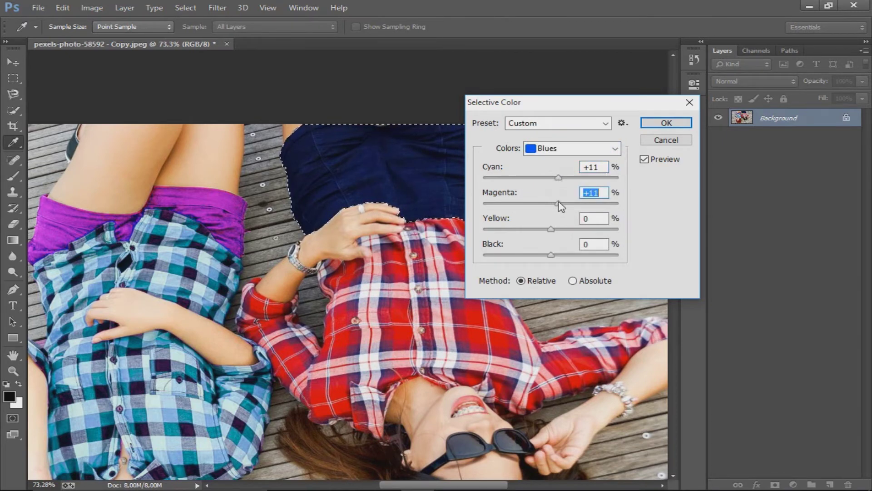
drag(551, 228, 554, 228)
drag(559, 232, 563, 257)
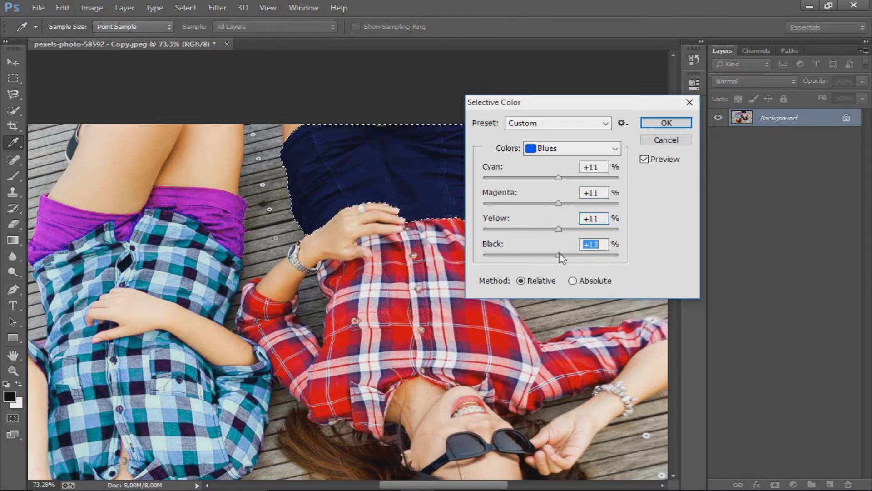
click(665, 123)
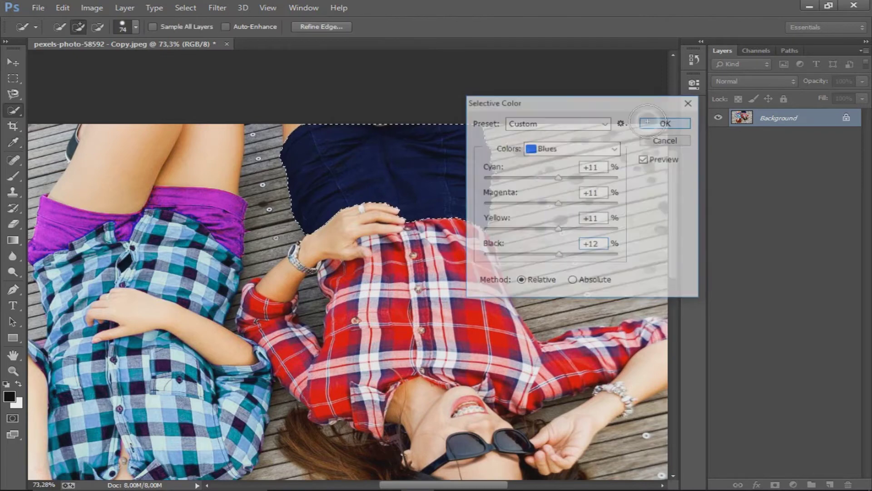
Step: Brighten the selected top with Brightness 24 and Contrast 20
click(91, 8)
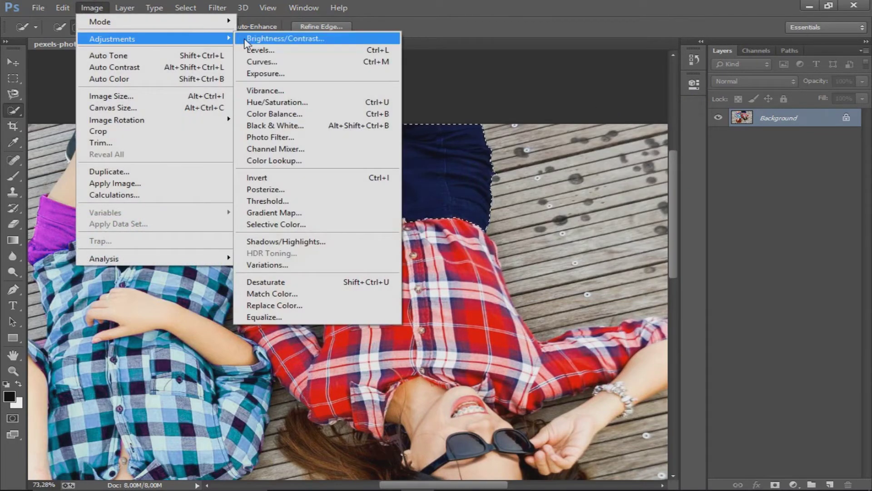
click(255, 39)
drag(480, 122, 528, 134)
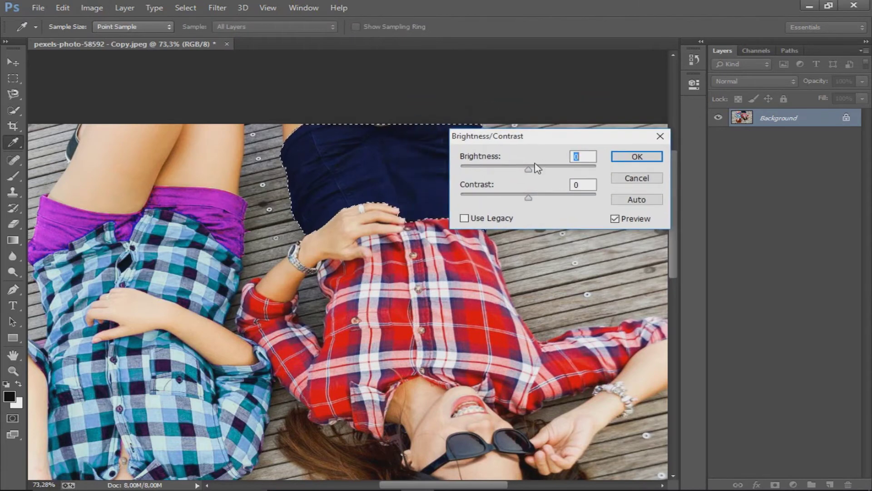
drag(529, 166, 541, 170)
mouse_move(528, 199)
mouse_down()
mouse_move(542, 198)
mouse_move(556, 170)
mouse_up()
click(625, 156)
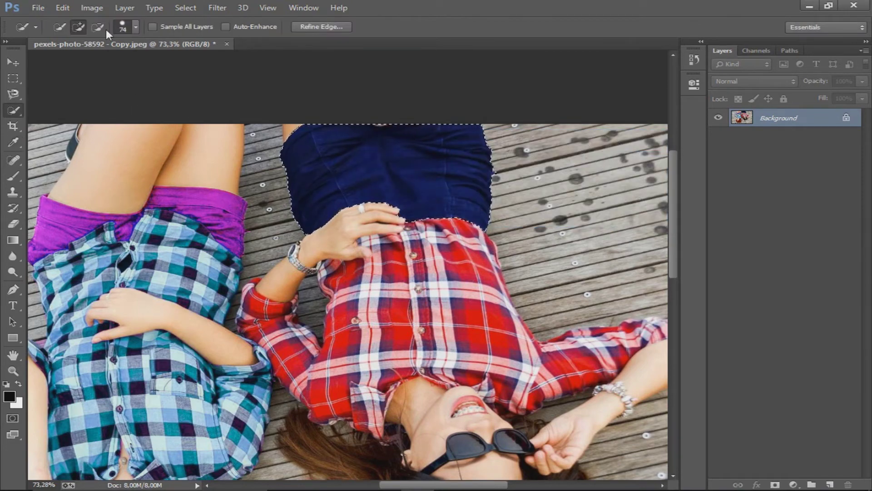
click(107, 10)
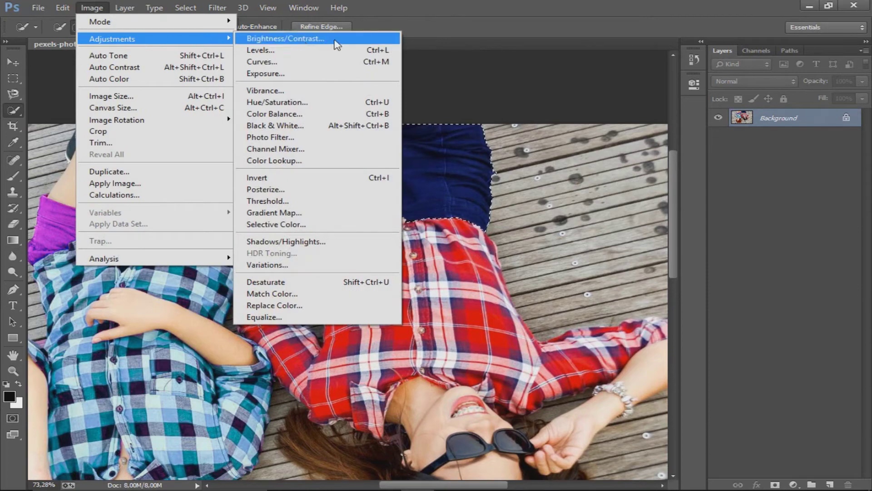
Step: Set the top's Hue +17, Saturation +45, Lightness +5, then deselect it
click(304, 102)
drag(438, 94, 549, 113)
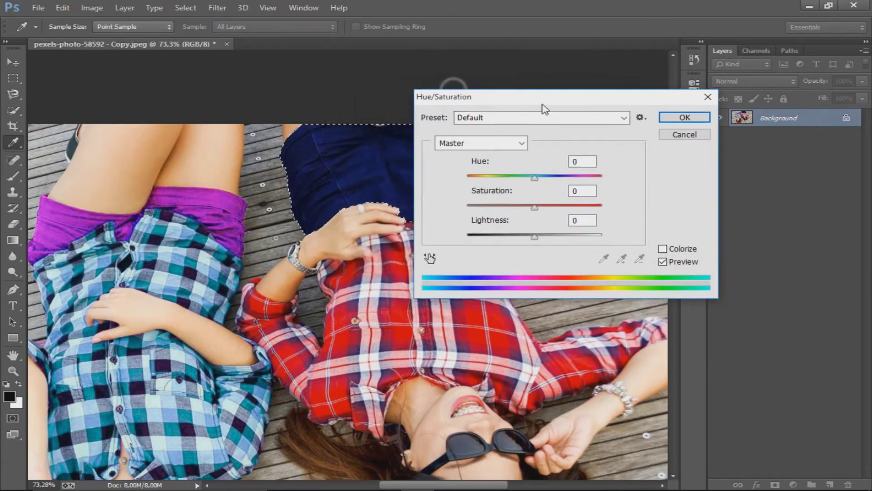
drag(558, 192, 569, 193)
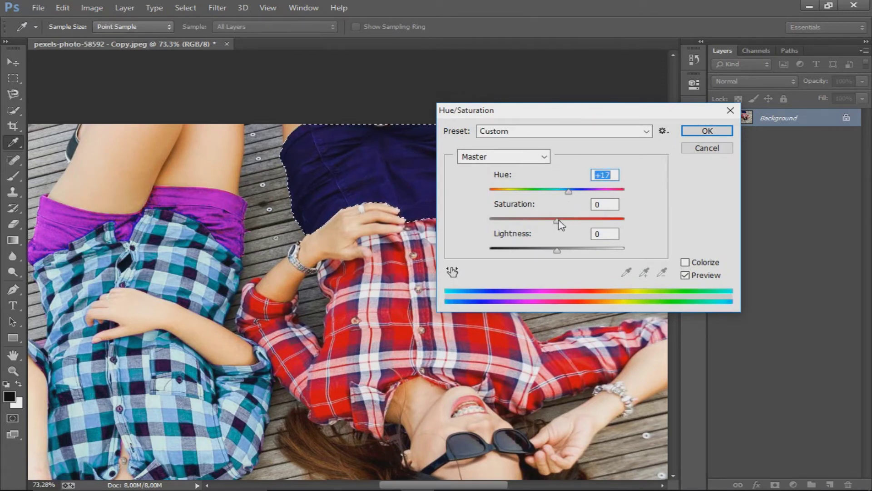
mouse_move(561, 223)
mouse_down()
mouse_move(589, 226)
mouse_move(566, 254)
mouse_up()
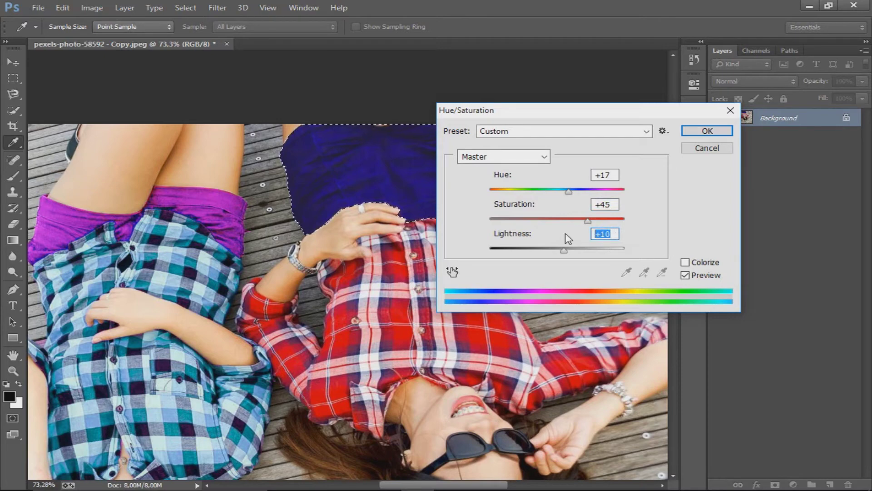
text(5)
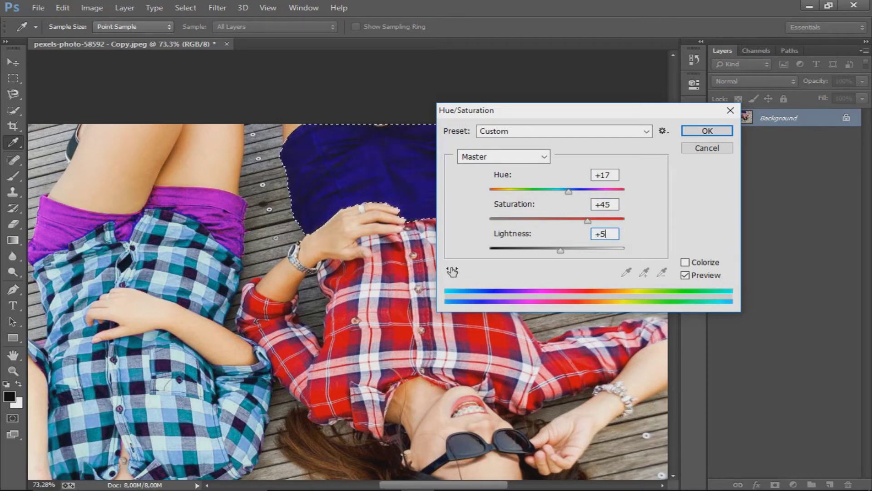
click(705, 131)
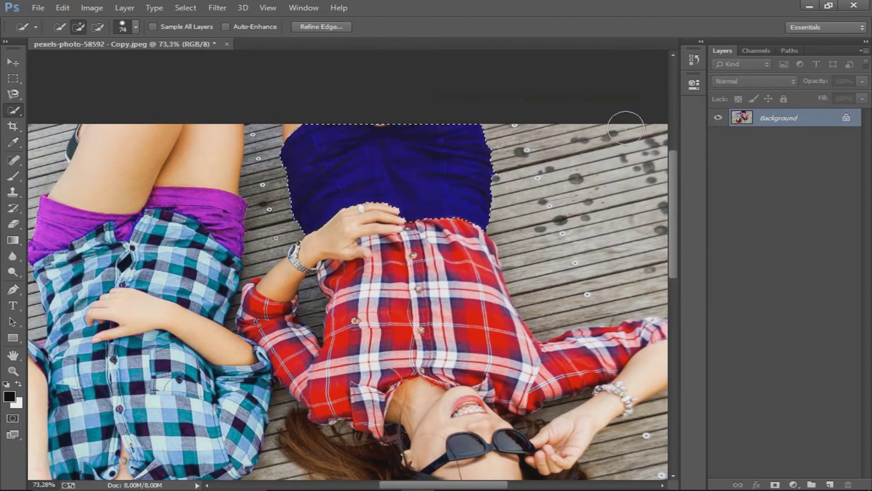
click(186, 8)
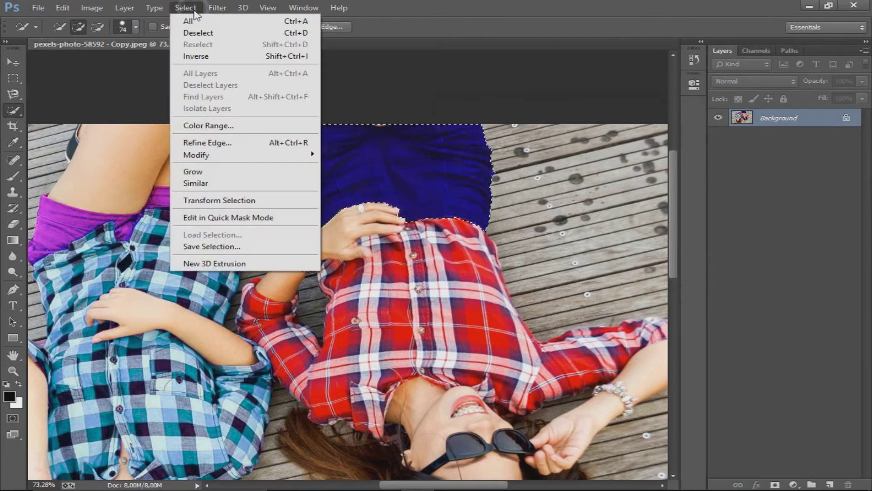
click(221, 30)
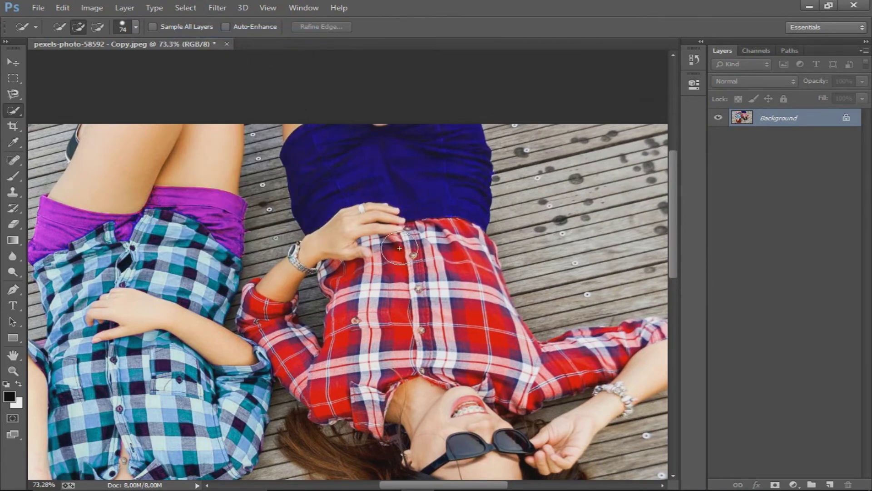
Step: Quick-select the red plaid shirt, covering its right side, sleeve, neckline and chest pocket
scroll(399, 248, down, 2)
scroll(417, 269, down, 2)
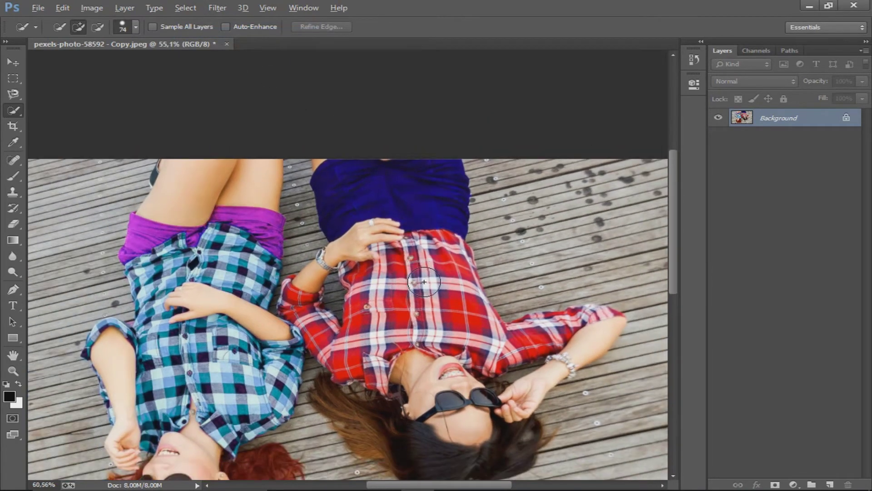
scroll(424, 281, up, 2)
scroll(424, 282, up, 1)
scroll(423, 280, up, 2)
mouse_move(413, 265)
mouse_down()
mouse_move(379, 208)
mouse_move(411, 201)
mouse_move(318, 218)
mouse_move(286, 259)
mouse_up()
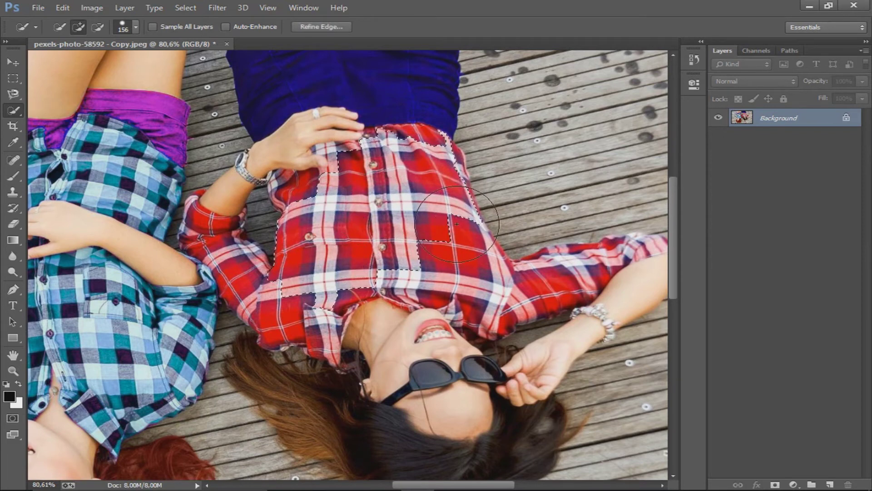
drag(456, 224, 418, 225)
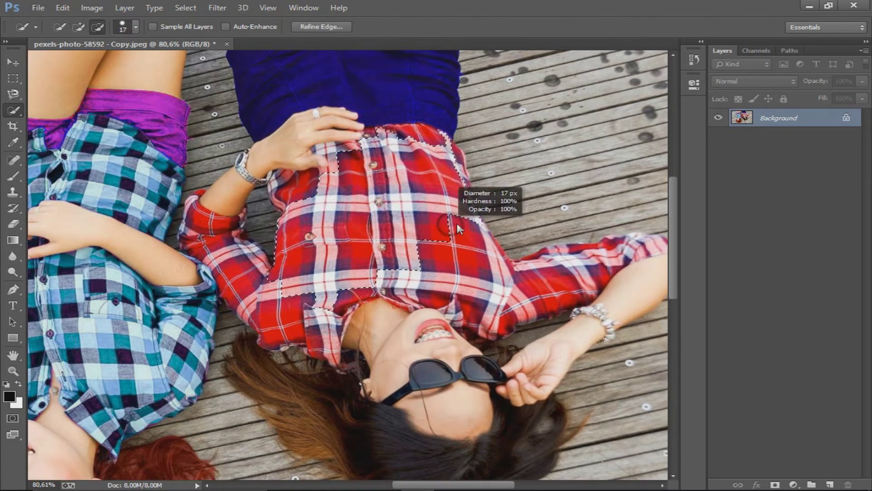
mouse_move(449, 224)
mouse_down()
mouse_move(507, 283)
mouse_move(591, 263)
mouse_up()
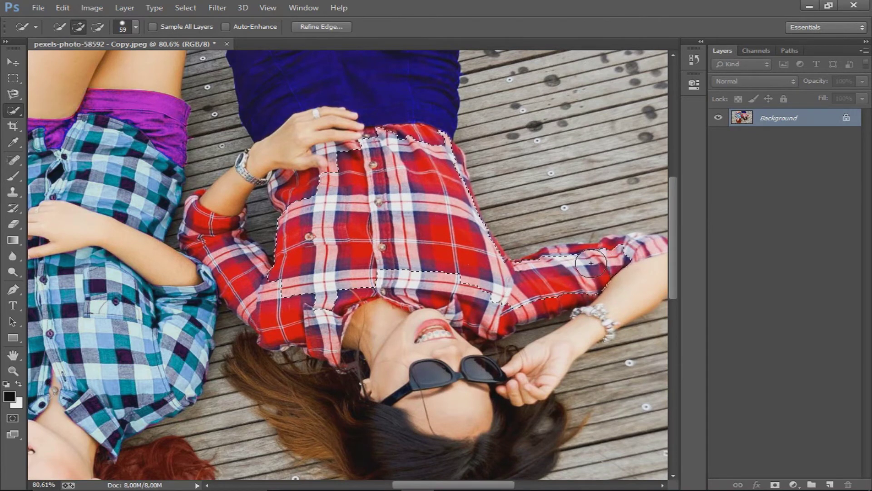
mouse_move(546, 293)
mouse_down()
mouse_move(561, 290)
mouse_move(445, 300)
mouse_move(394, 285)
mouse_move(345, 291)
mouse_move(309, 318)
mouse_move(313, 334)
mouse_move(309, 318)
mouse_move(250, 304)
mouse_move(221, 242)
mouse_move(203, 237)
mouse_up()
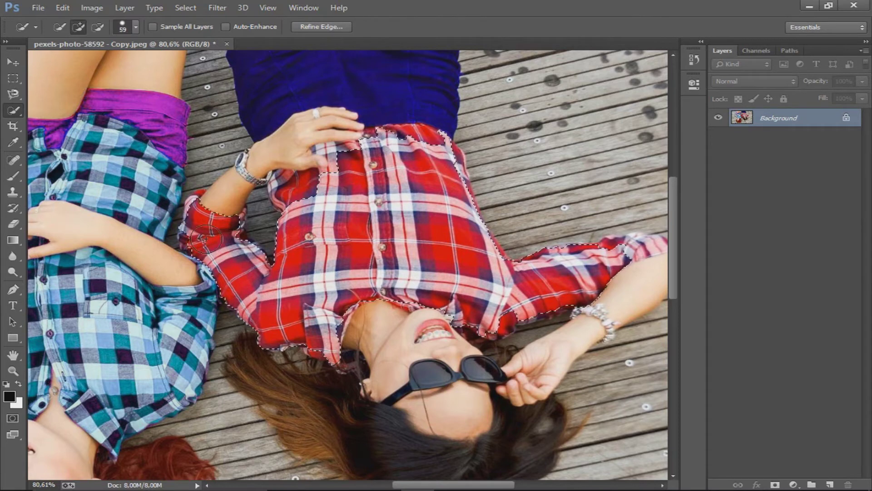
drag(323, 194, 303, 196)
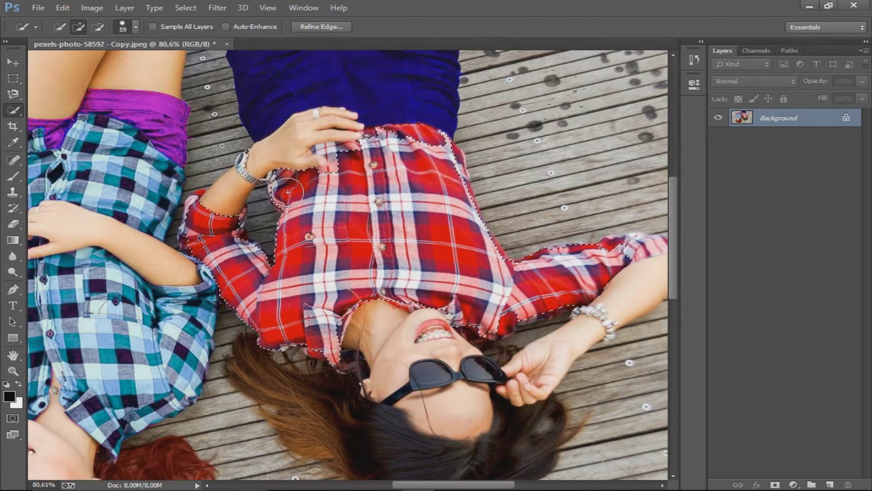
scroll(510, 310, up, 2)
scroll(510, 310, up, 2)
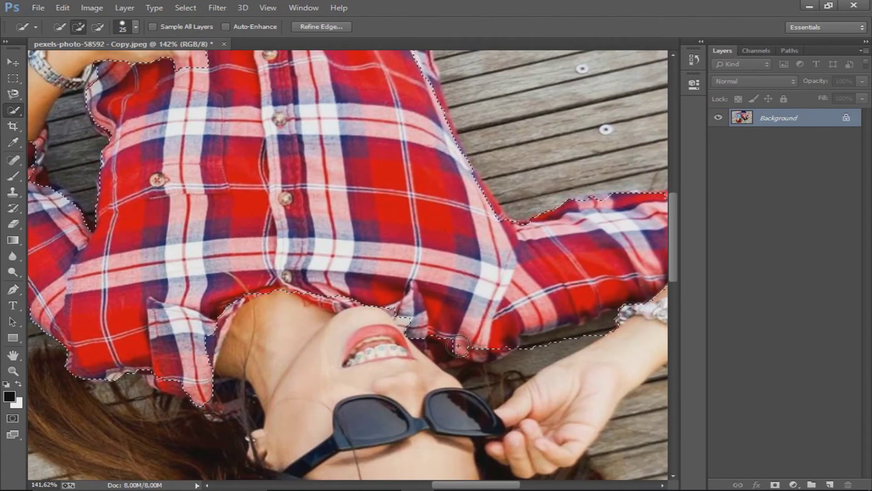
Step: Subtract the forearm, hand, sunglasses and wood gap beside the arm from the shirt selection
drag(609, 338, 409, 345)
click(78, 27)
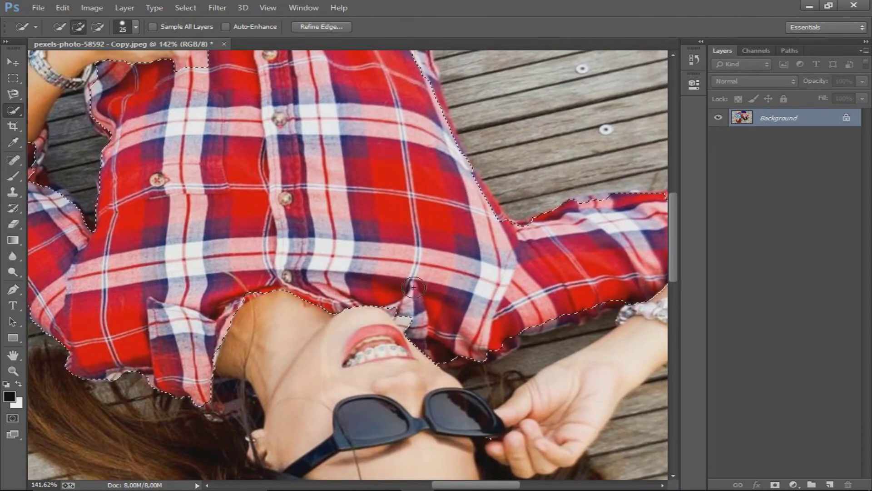
scroll(233, 245, up, 1)
scroll(237, 204, up, 1)
scroll(243, 150, up, 1)
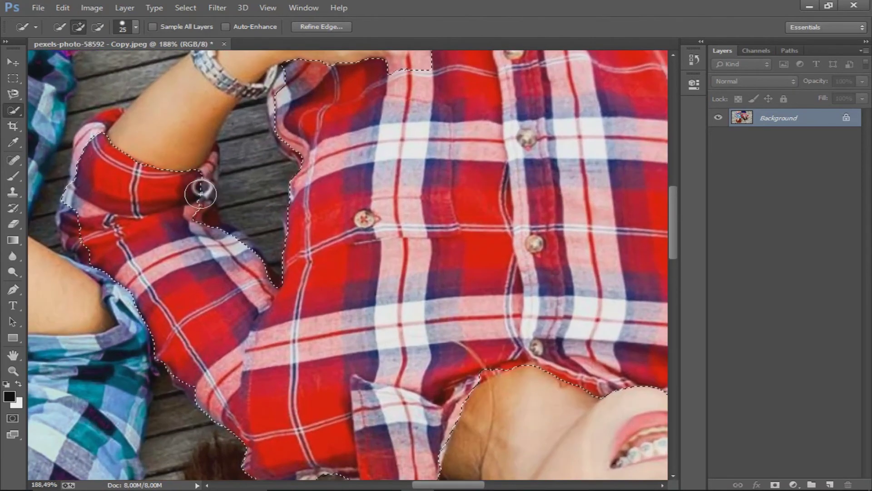
mouse_move(246, 137)
mouse_down()
mouse_move(255, 140)
mouse_move(196, 249)
mouse_up()
scroll(211, 151, up, 5)
key(bracketleft)
key(bracketleft)
key(bracketleft)
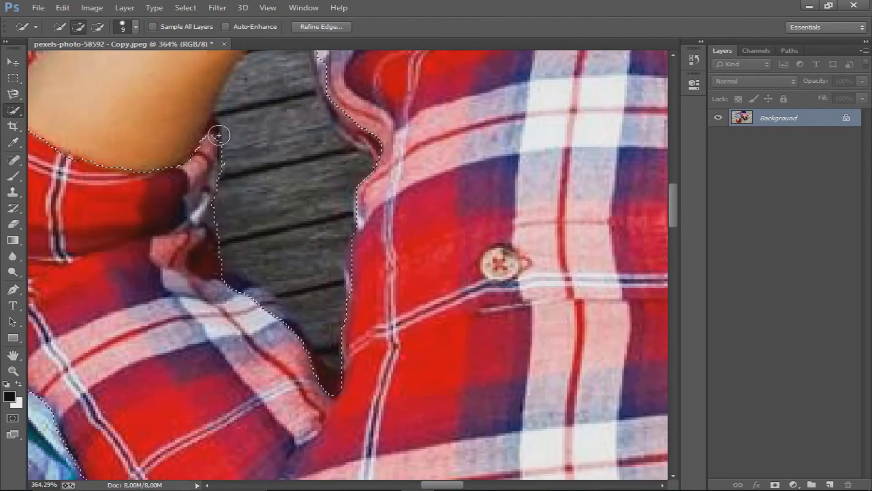
scroll(211, 132, down, 2)
scroll(211, 132, down, 2)
scroll(207, 133, up, 4)
key(bracketright)
key(bracketright)
Step: Refine the selection edge at the left sleeve and along the fingers
mouse_move(207, 133)
mouse_down()
mouse_move(126, 197)
mouse_move(89, 275)
mouse_move(88, 230)
mouse_move(153, 123)
mouse_up()
scroll(153, 123, down, 2)
scroll(524, 132, up, 1)
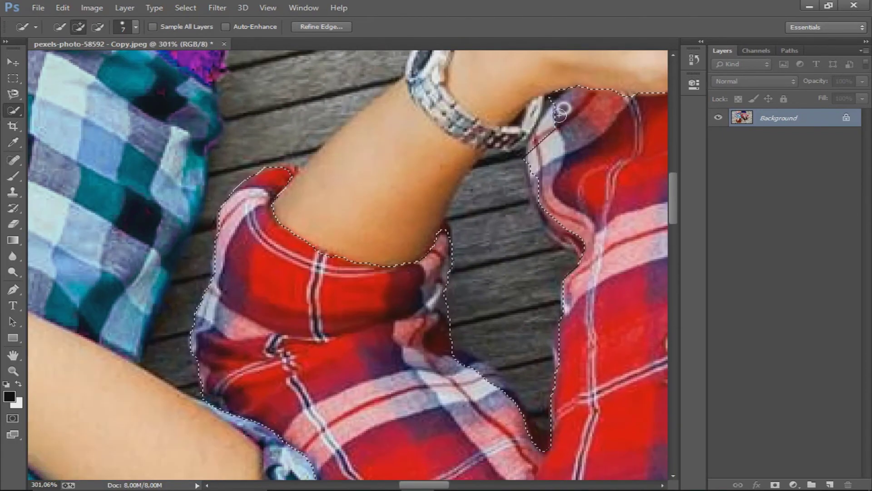
scroll(524, 132, down, 2)
scroll(527, 133, up, 2)
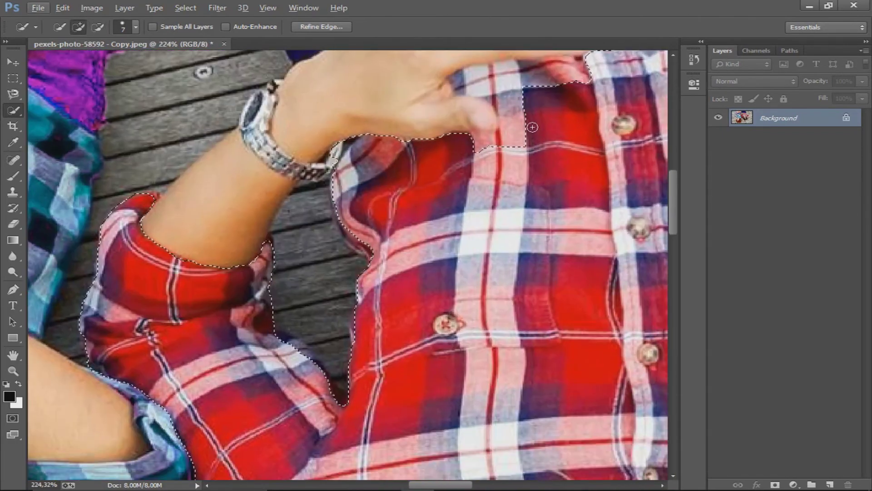
key(bracketright)
scroll(512, 141, up, 2)
mouse_move(492, 131)
mouse_down()
mouse_move(452, 201)
mouse_move(602, 127)
mouse_up()
scroll(602, 127, down, 2)
scroll(551, 185, up, 2)
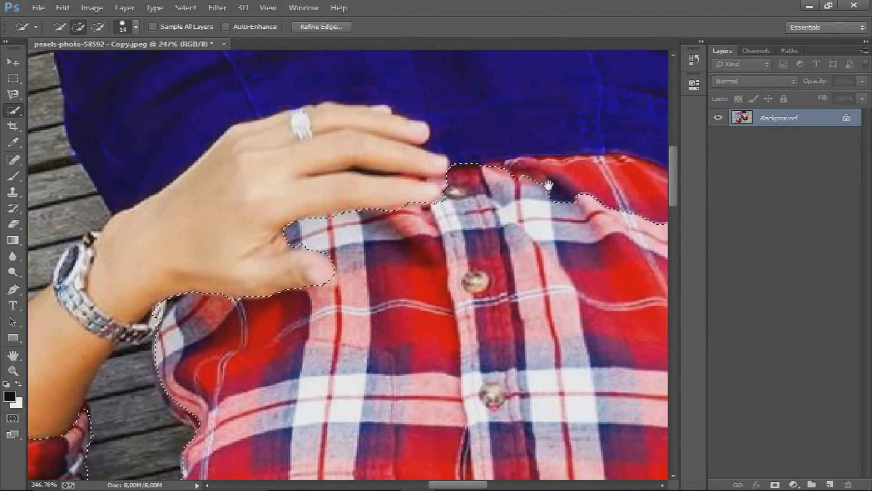
scroll(500, 200, right, 3)
Step: Add the pocket, sleeve cuff and upper and lower sleeve edges to the selection
drag(466, 212, 571, 253)
scroll(571, 253, right, 3)
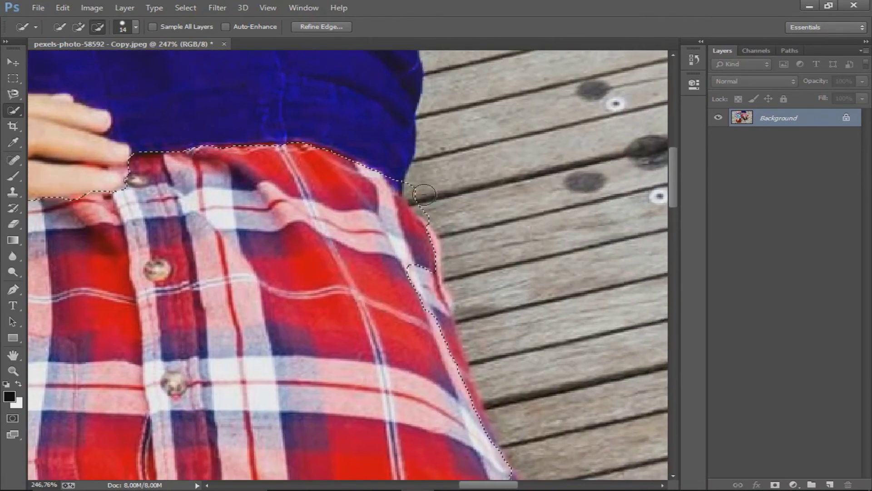
scroll(440, 212, down, 1)
scroll(455, 255, down, 1)
scroll(465, 303, down, 1)
scroll(454, 257, down, 1)
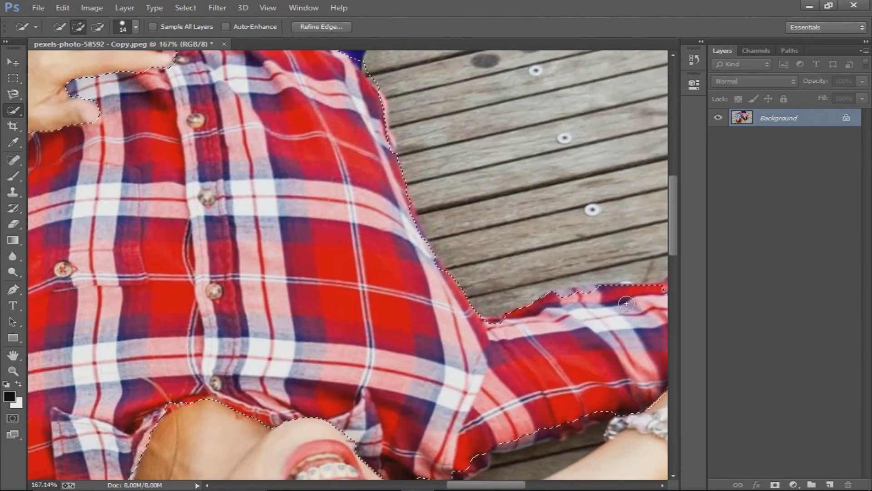
scroll(435, 245, down, 2)
drag(436, 245, 540, 247)
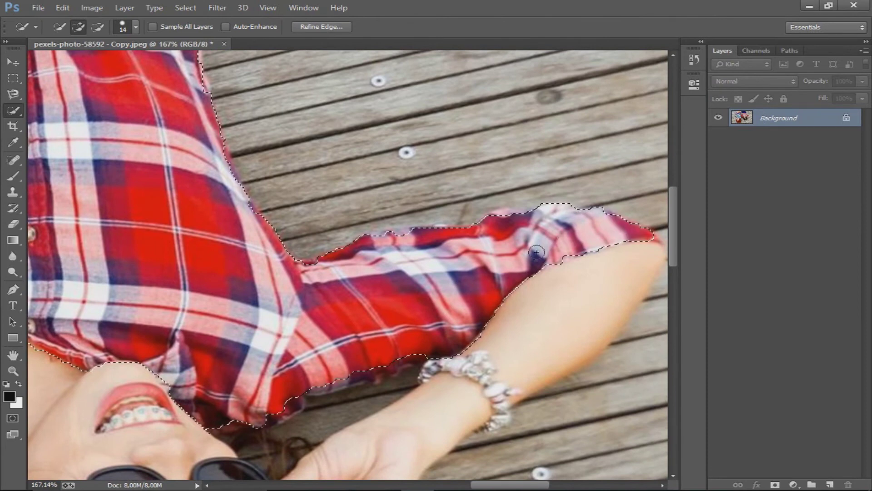
scroll(408, 342, down, 1)
mouse_move(409, 343)
mouse_down()
mouse_move(288, 370)
mouse_move(272, 386)
mouse_up()
drag(497, 205, 508, 182)
key(alt)
scroll(413, 190, down, 5)
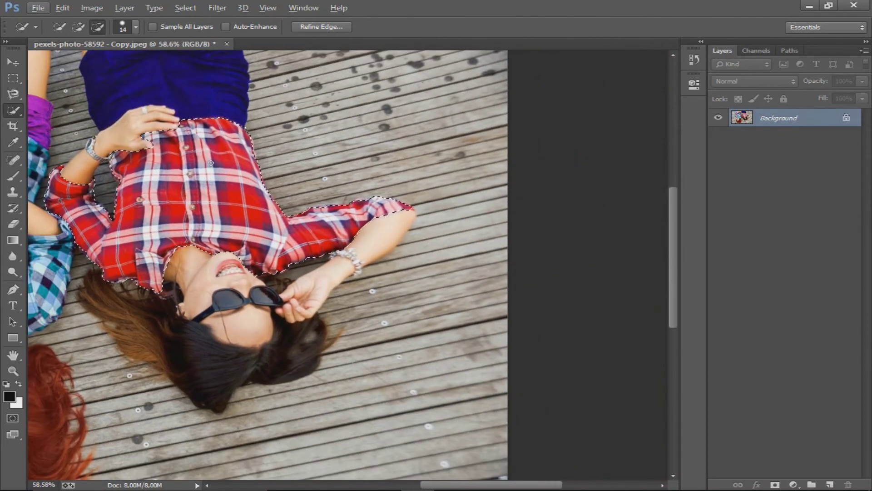
scroll(210, 163, down, 1)
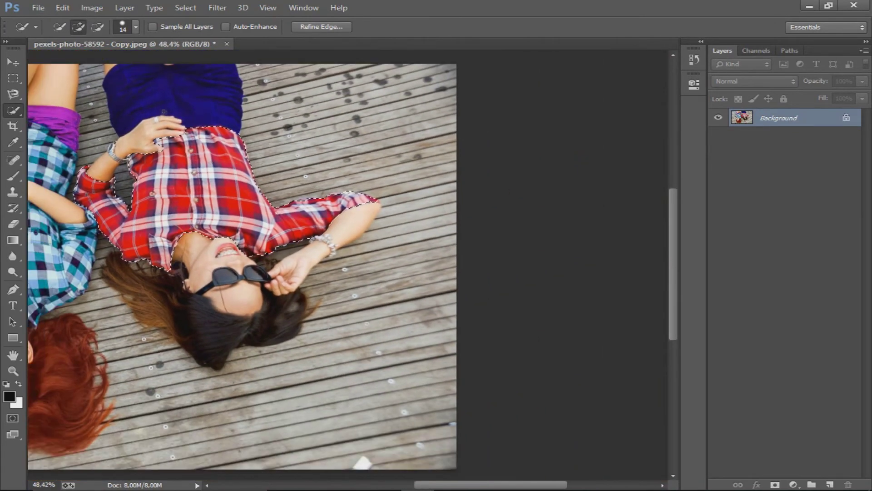
Step: Set the shirt's midtone colour balance to -9, +17, +18
click(92, 8)
mouse_move(112, 39)
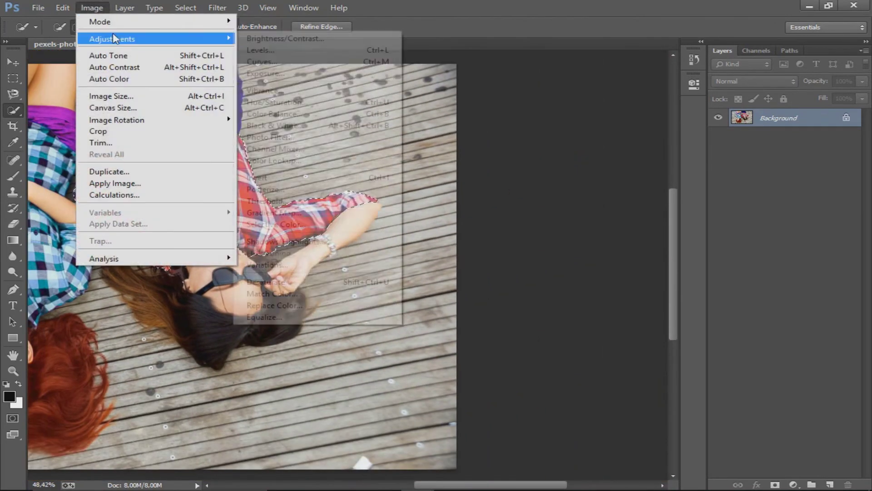
click(291, 113)
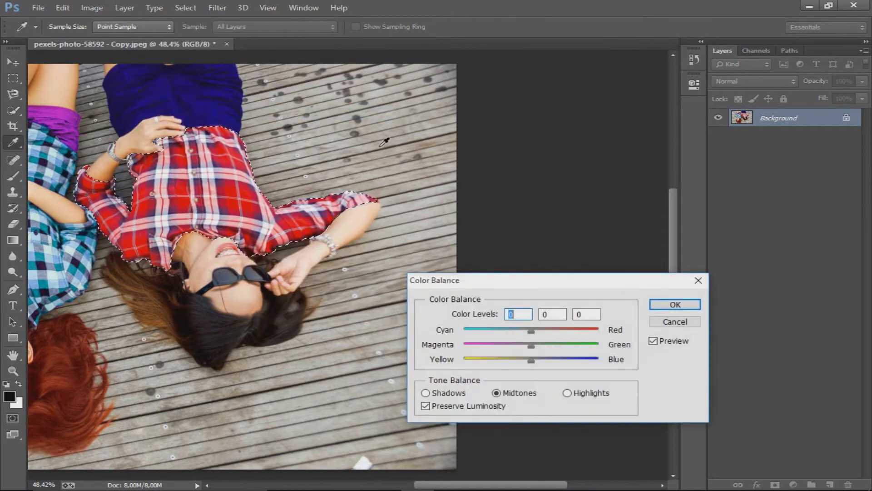
drag(564, 284, 567, 164)
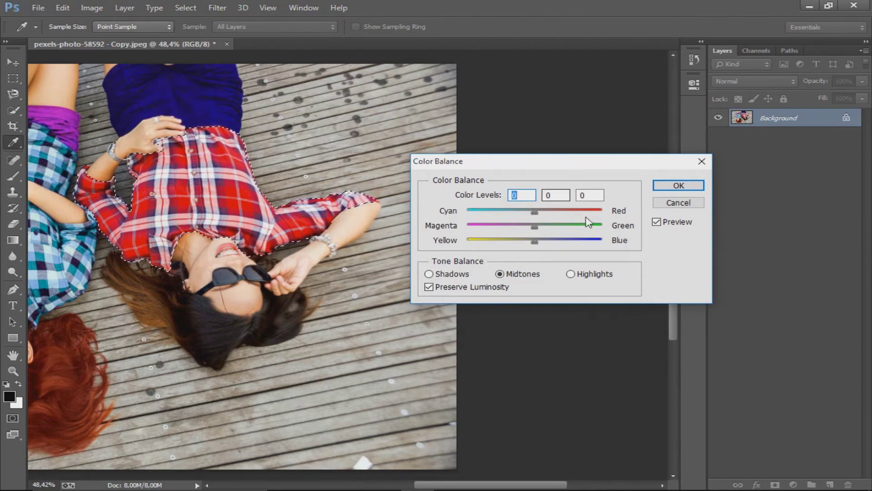
click(529, 211)
drag(534, 224, 543, 225)
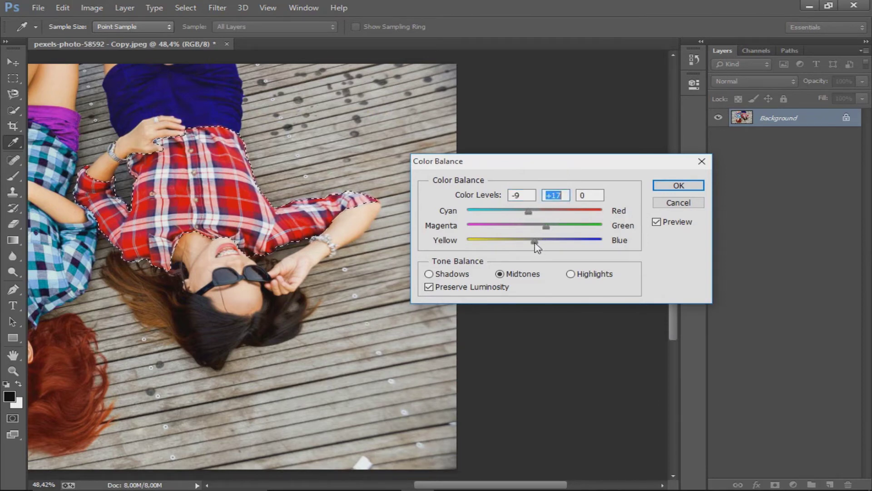
click(678, 185)
click(104, 8)
mouse_move(113, 39)
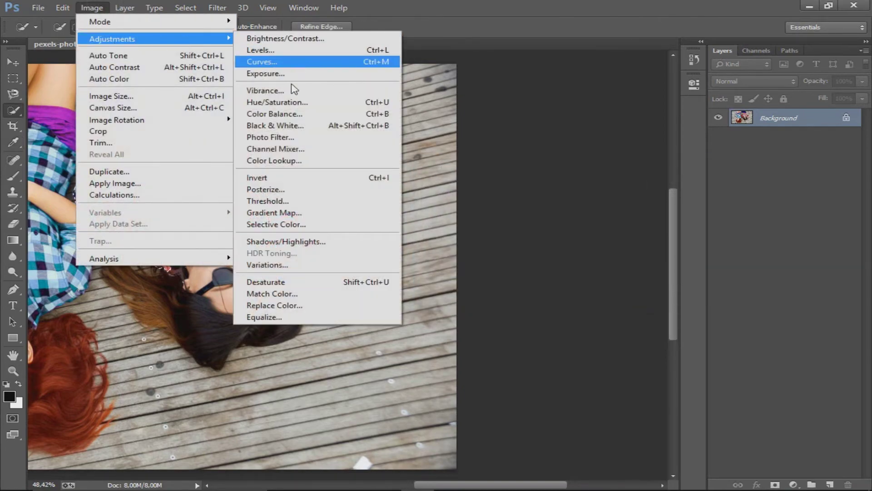
Step: Apply Black & White: Reds 25, Yellows 105, Greens -9, Cyans 116, Blues -28, Magentas 141
click(297, 127)
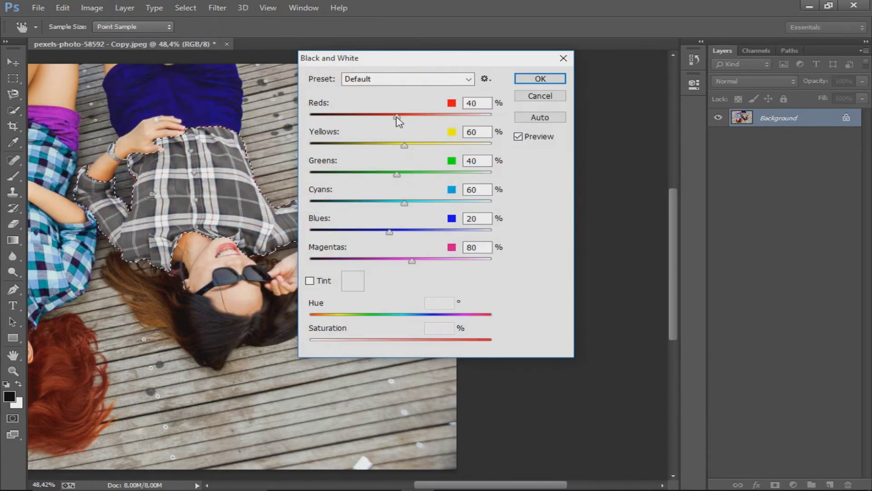
mouse_move(377, 119)
mouse_down()
mouse_move(411, 119)
mouse_move(398, 120)
mouse_up()
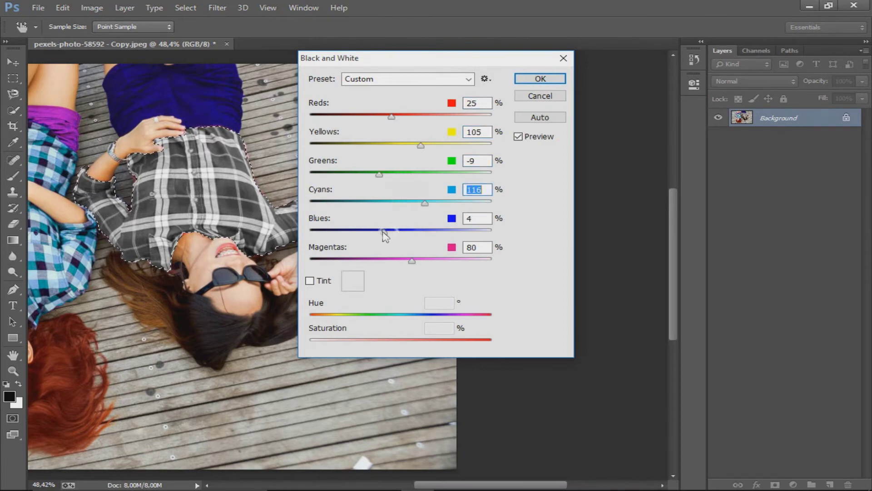
drag(376, 232, 373, 232)
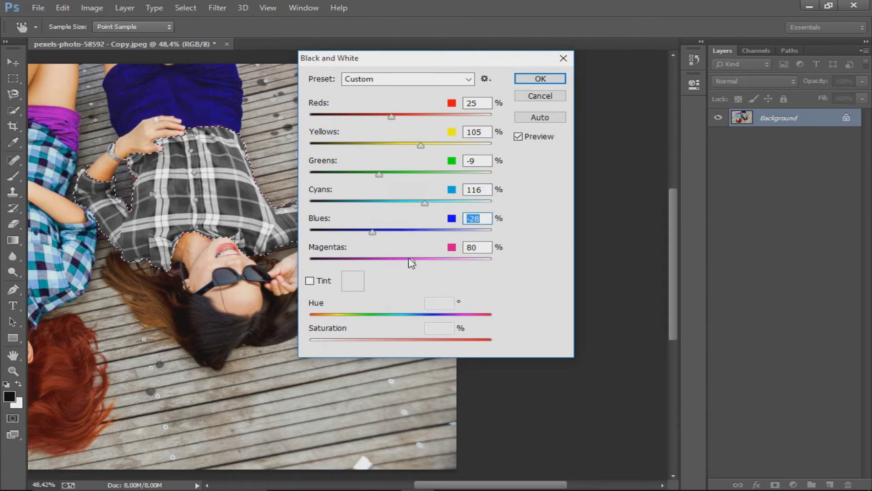
drag(429, 261, 434, 262)
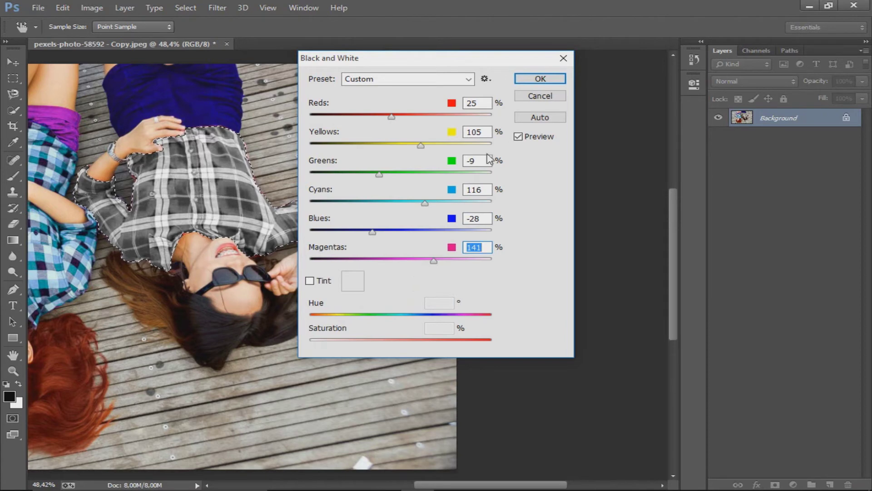
click(537, 80)
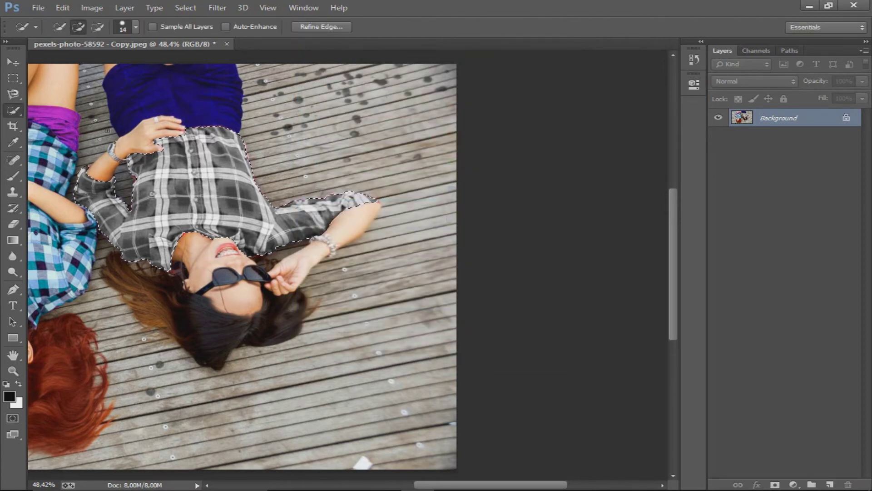
Step: Set the shirt's Brightness to -36 and Contrast to 87
click(92, 7)
mouse_move(112, 39)
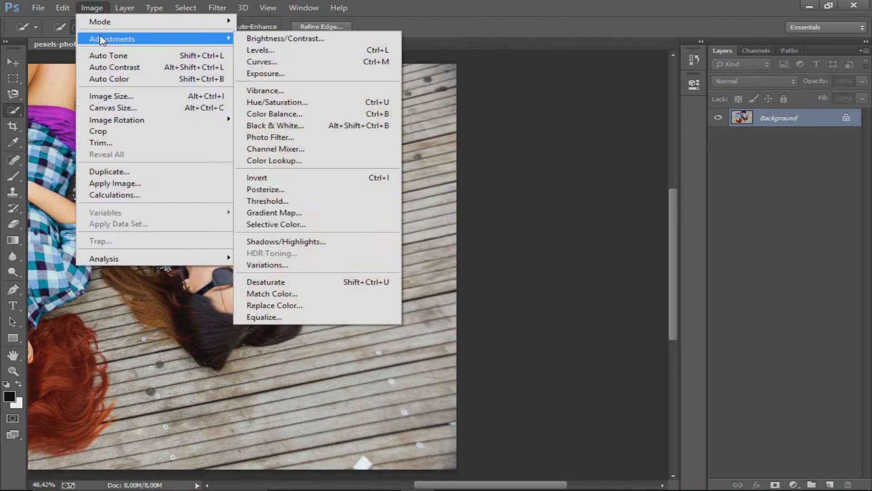
click(262, 38)
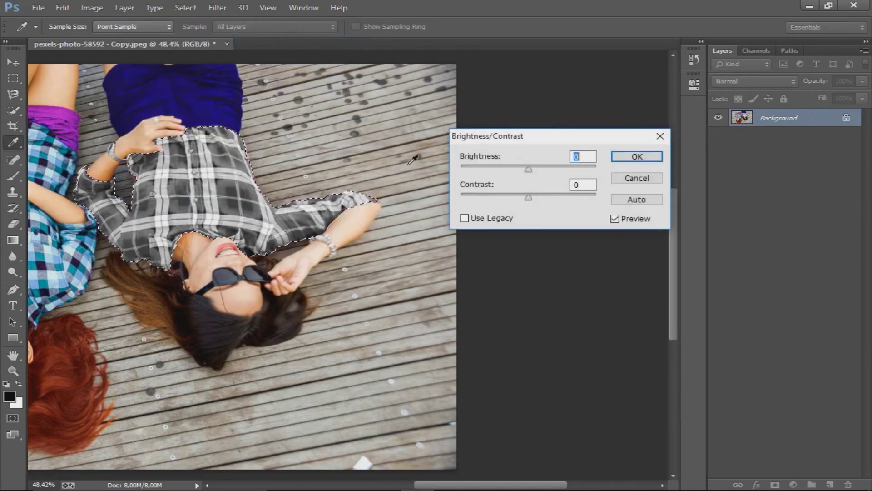
drag(529, 198, 545, 198)
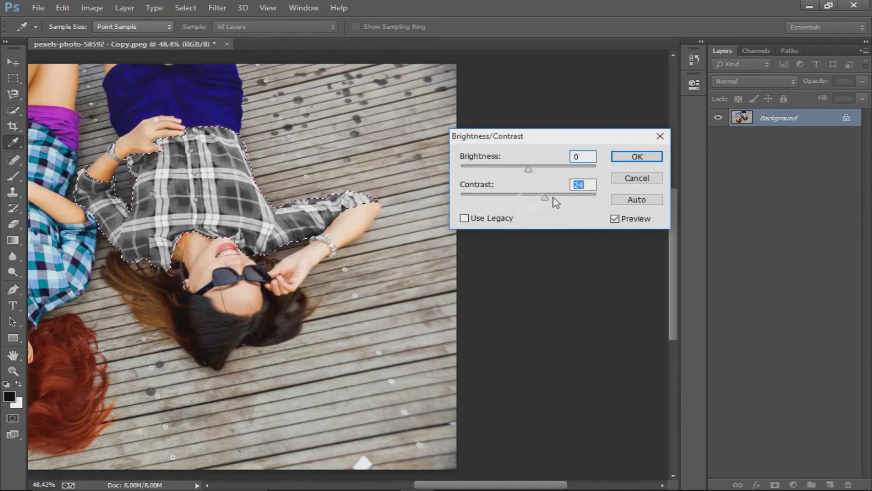
drag(587, 199, 589, 199)
drag(528, 168, 514, 171)
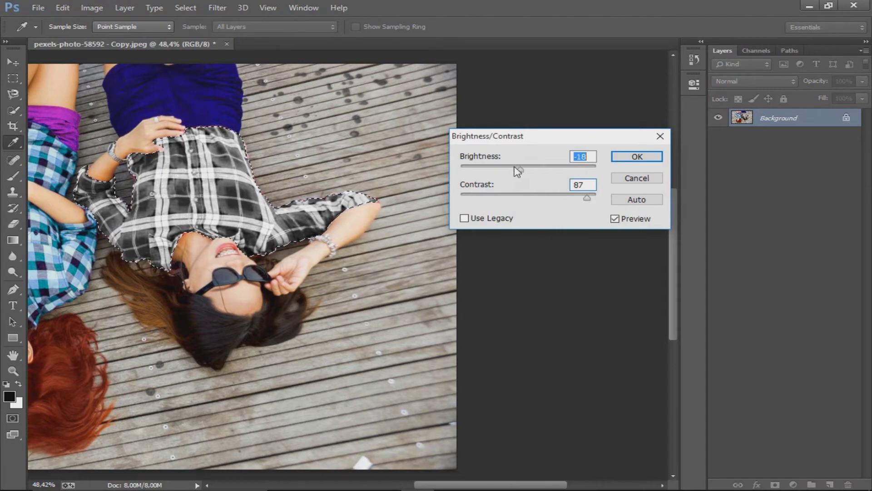
click(636, 156)
key(w)
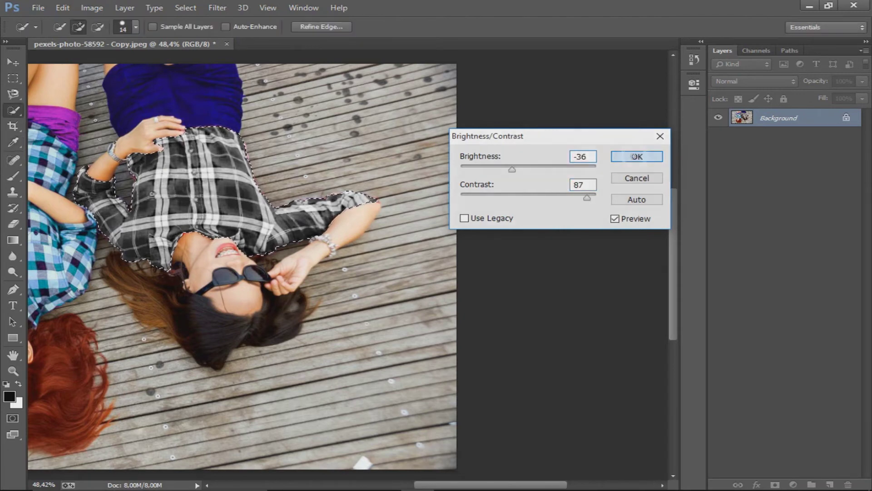
Step: Apply Shadows/Highlights to the shirt with Shadows 26% and Highlights 34%
click(92, 8)
mouse_move(112, 39)
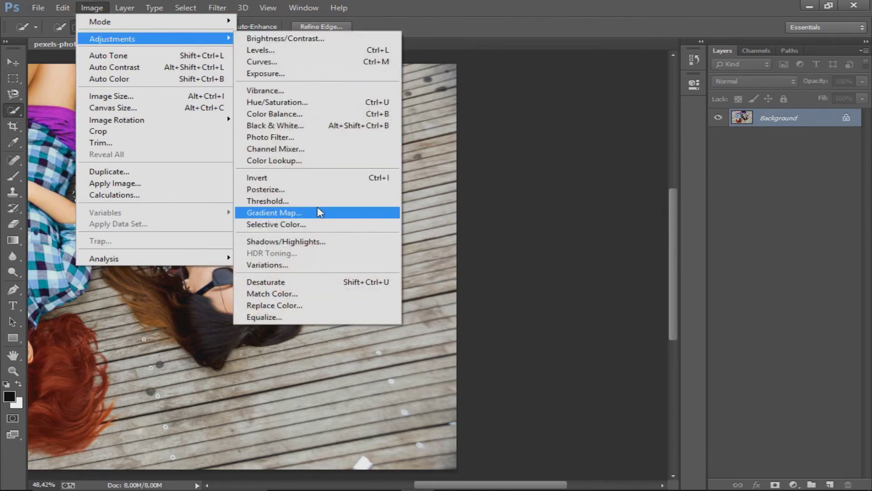
click(320, 241)
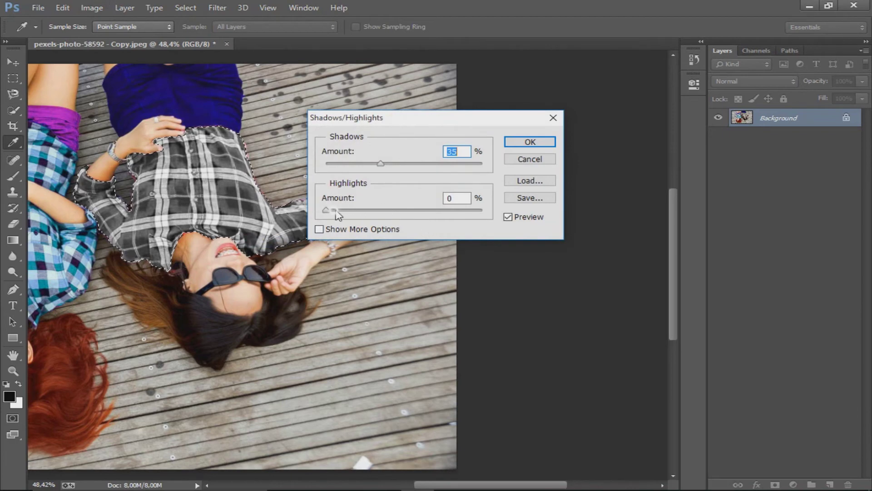
drag(367, 210, 380, 212)
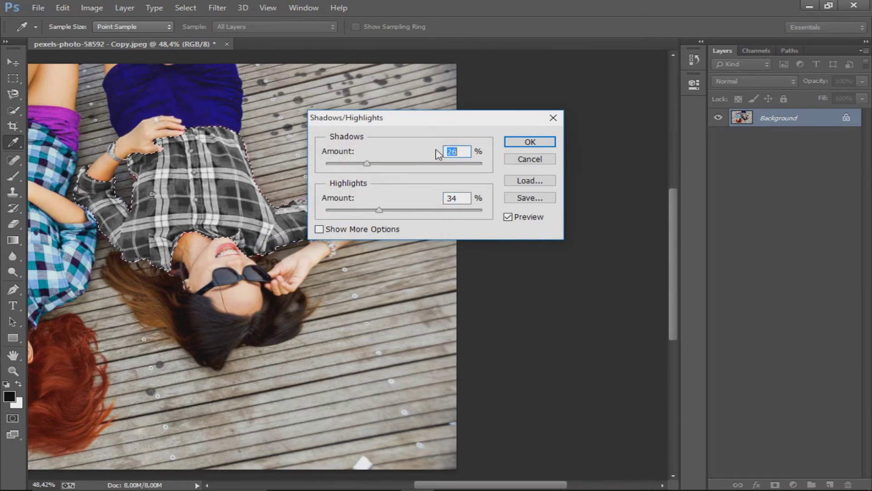
click(529, 142)
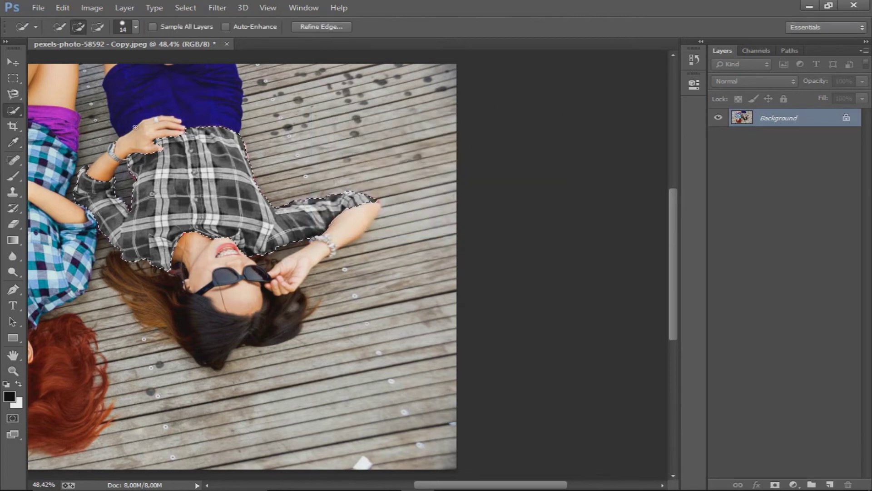
Step: Equalize the shirt's tones, limited to the selected area only
click(92, 8)
mouse_move(112, 39)
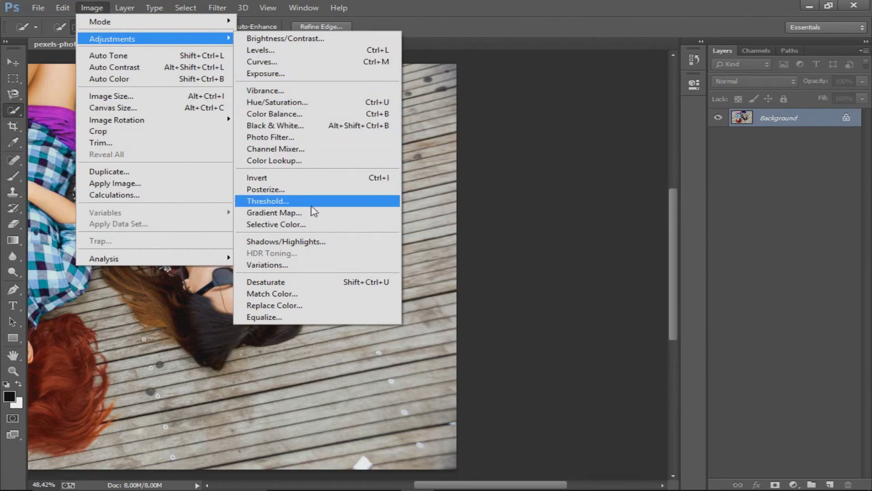
click(298, 315)
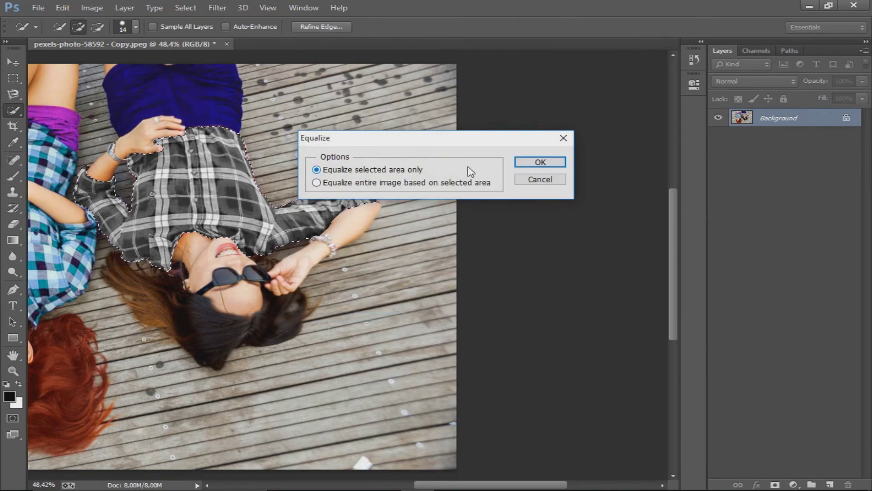
click(542, 163)
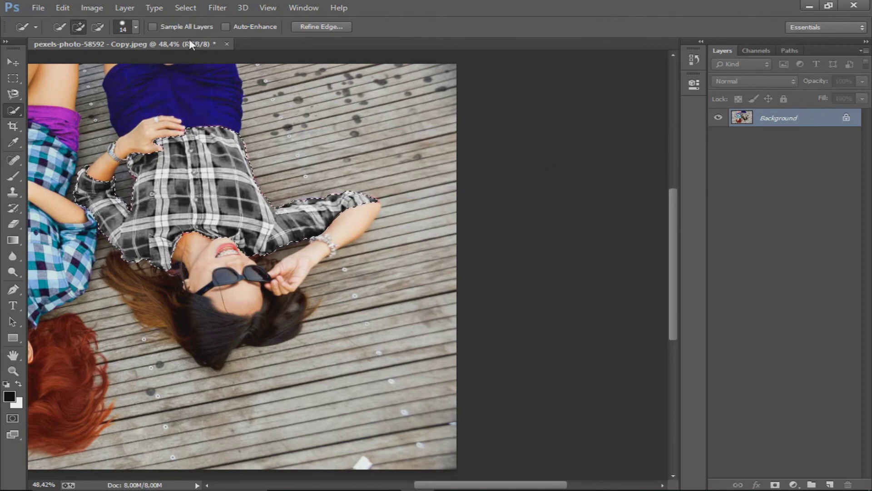
Step: Deselect the shirt and fit the whole photo in the window
click(186, 7)
click(194, 33)
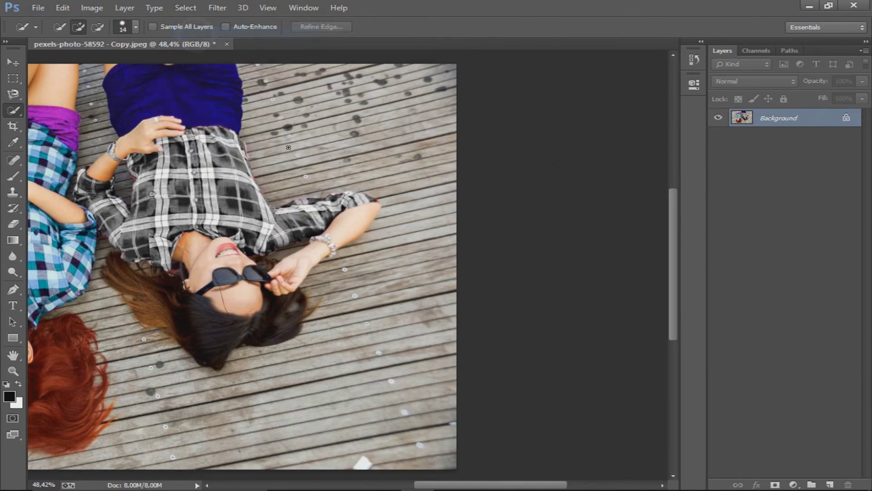
key(ctrl+0)
scroll(442, 226, up, 1)
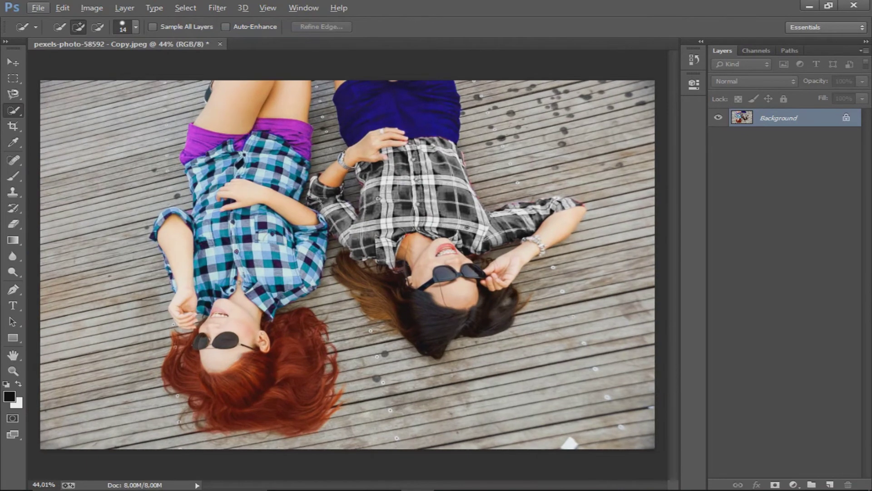
scroll(467, 227, up, 1)
scroll(461, 220, up, 2)
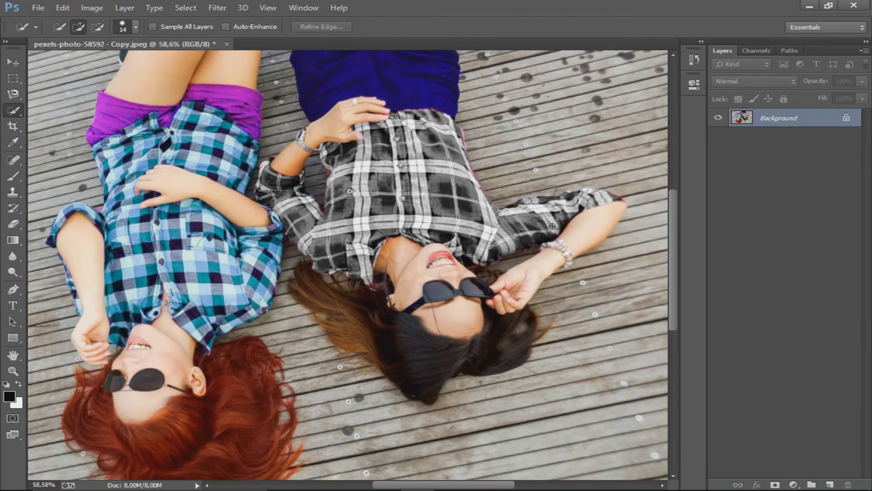
scroll(552, 226, up, 1)
scroll(515, 223, down, 1)
scroll(515, 223, down, 1)
scroll(514, 223, down, 1)
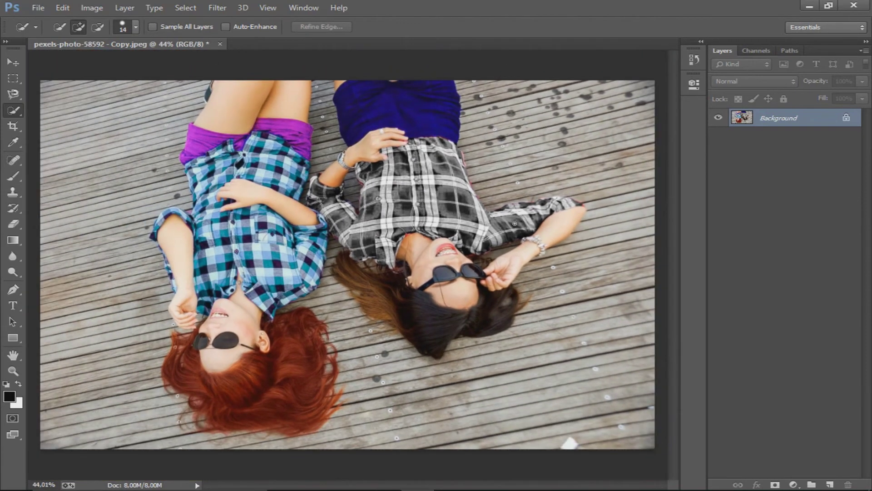
scroll(514, 223, down, 1)
scroll(467, 305, up, 4)
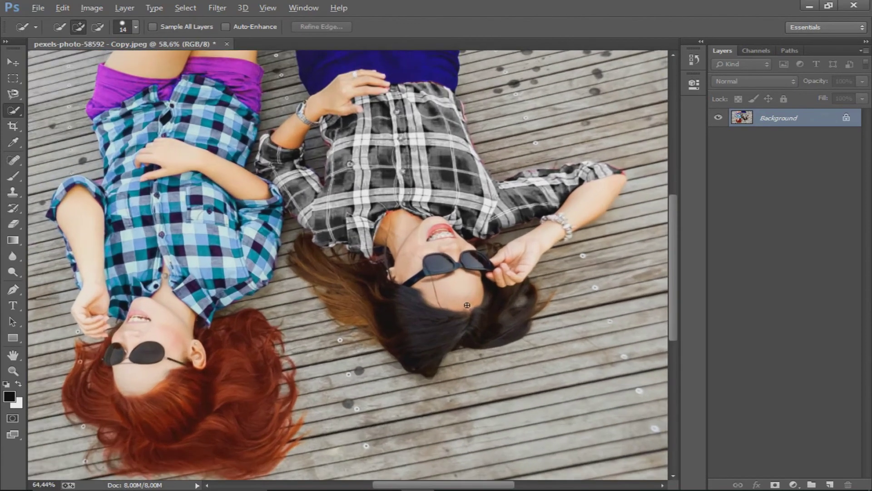
Step: Quick-select the dark hair, subtracting wood at its upper-left and the shirt above it
mouse_move(382, 269)
mouse_down()
mouse_move(409, 275)
mouse_move(417, 264)
mouse_move(357, 244)
mouse_move(494, 252)
mouse_up()
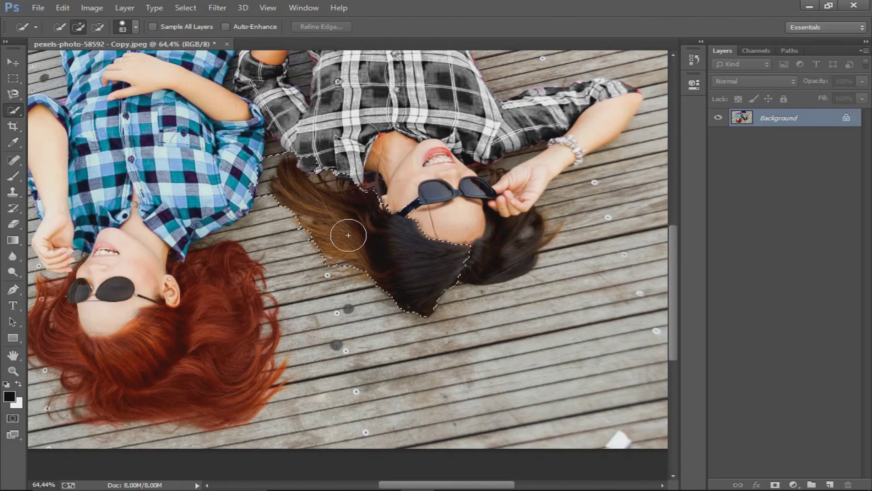
drag(494, 253, 502, 244)
key(alt)
drag(288, 176, 289, 269)
scroll(282, 177, up, 3)
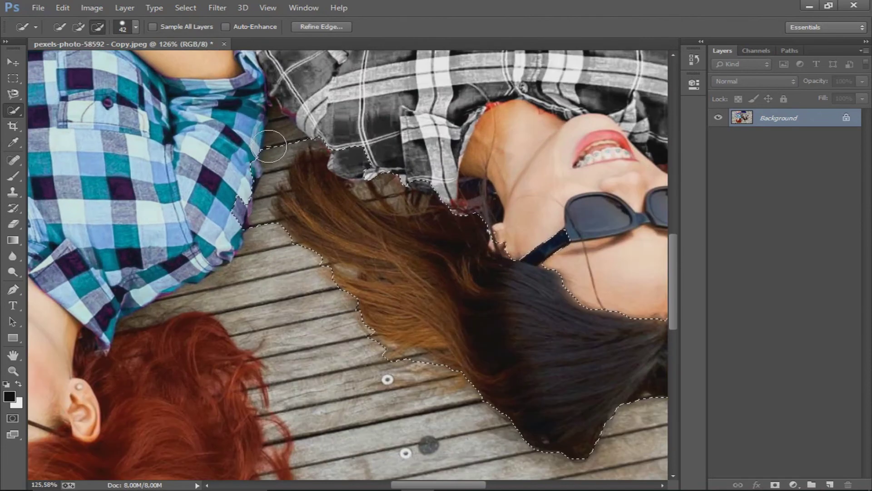
drag(284, 204, 325, 138)
drag(346, 145, 384, 187)
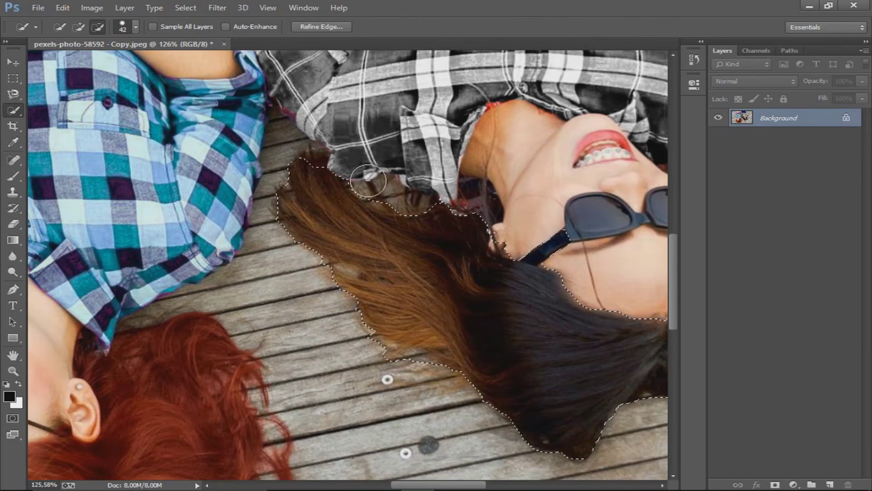
mouse_move(345, 201)
mouse_down()
mouse_move(334, 205)
mouse_move(316, 176)
mouse_up()
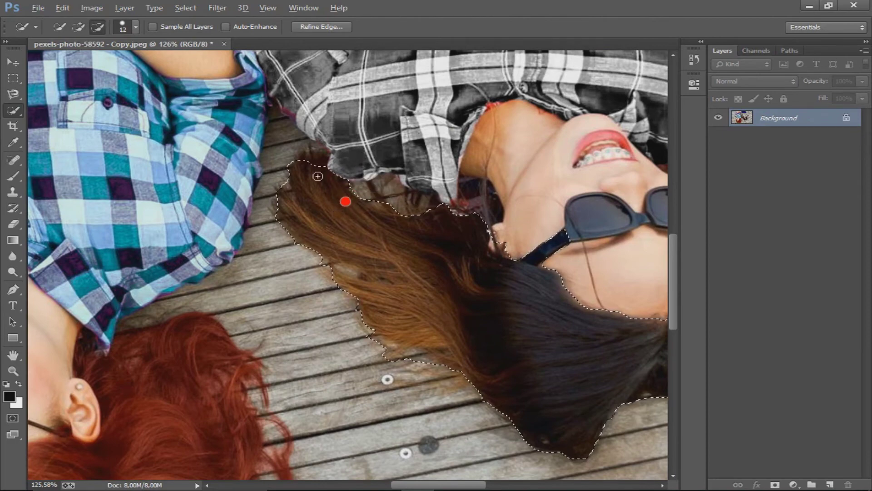
scroll(316, 176, up, 2)
scroll(318, 168, up, 1)
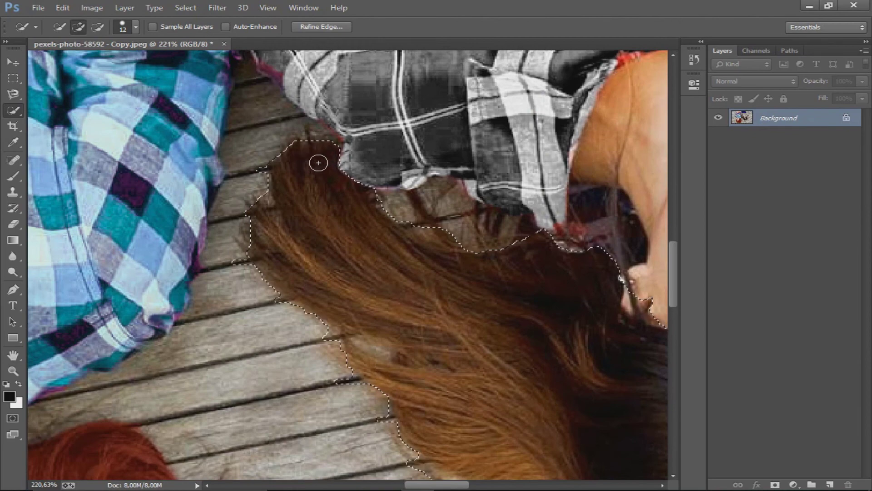
scroll(435, 317, down, 1)
scroll(435, 318, down, 2)
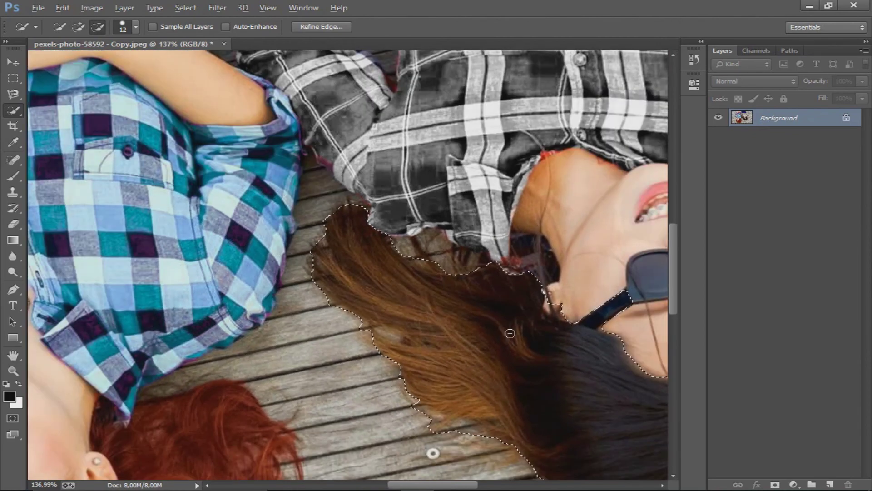
scroll(510, 333, down, 2)
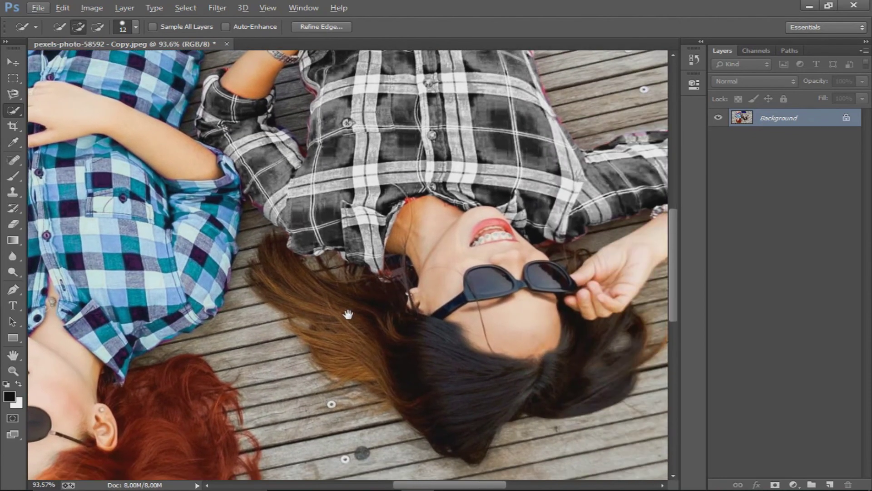
Step: Add the loose orange hair strand and trim nearby wood patches from the selection
drag(476, 328, 301, 313)
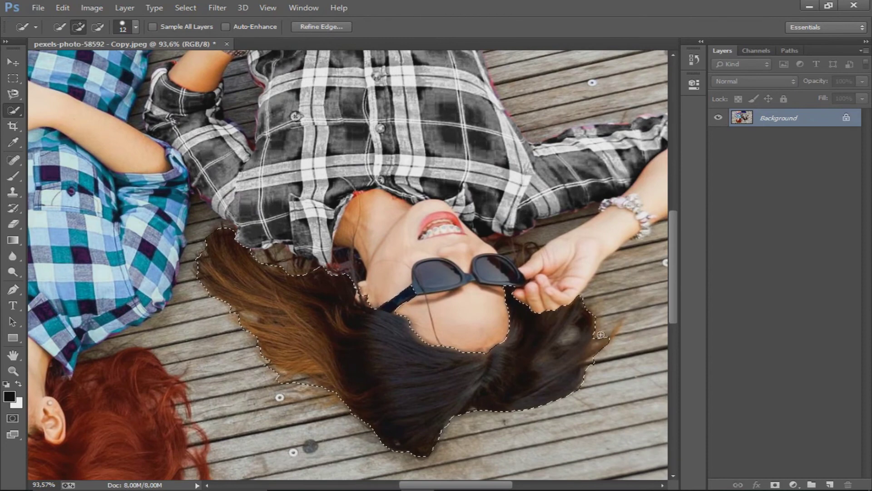
scroll(606, 331, up, 3)
scroll(617, 334, up, 1)
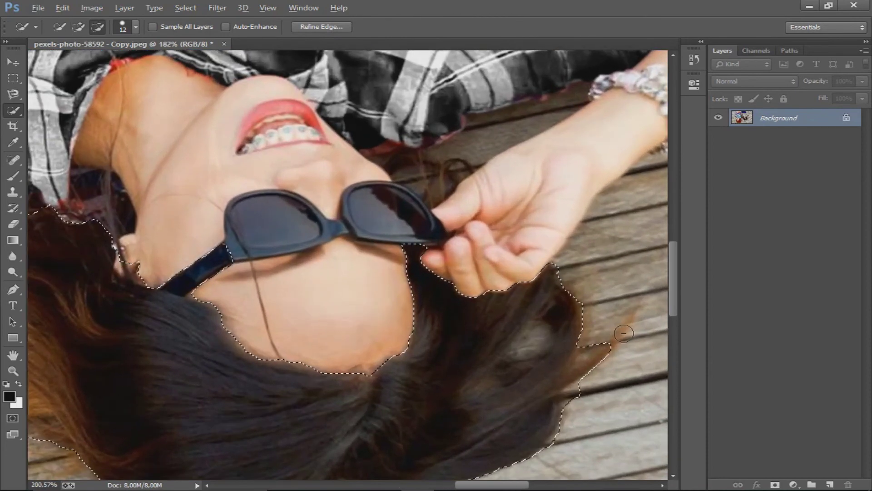
scroll(617, 335, up, 1)
click(622, 333)
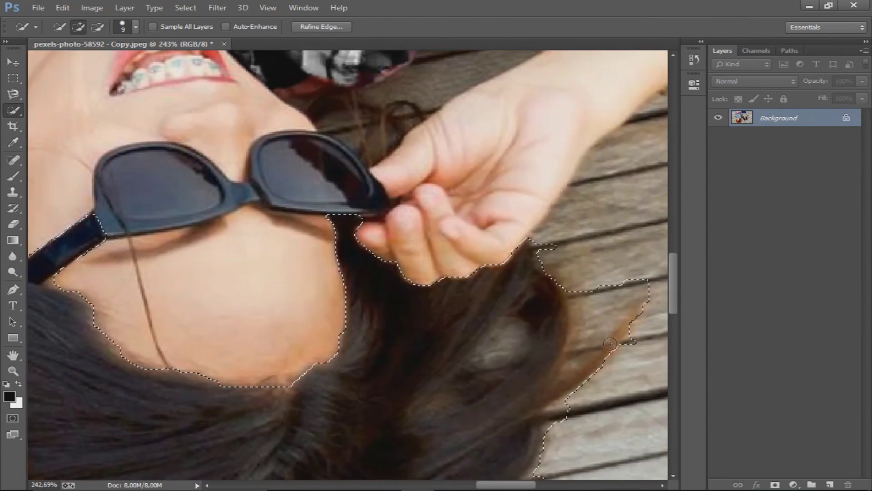
drag(600, 314, 585, 332)
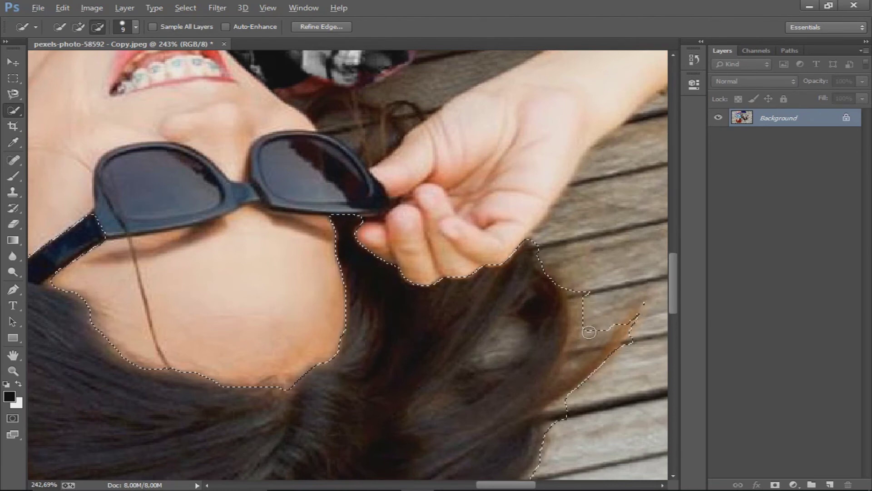
alt+click(588, 298)
scroll(612, 284, down, 3)
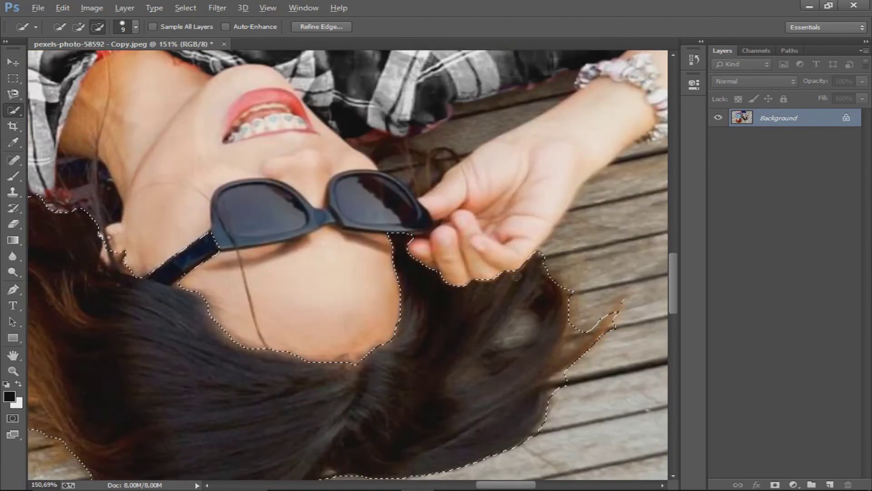
scroll(590, 286, down, 2)
scroll(568, 291, down, 2)
scroll(537, 293, down, 1)
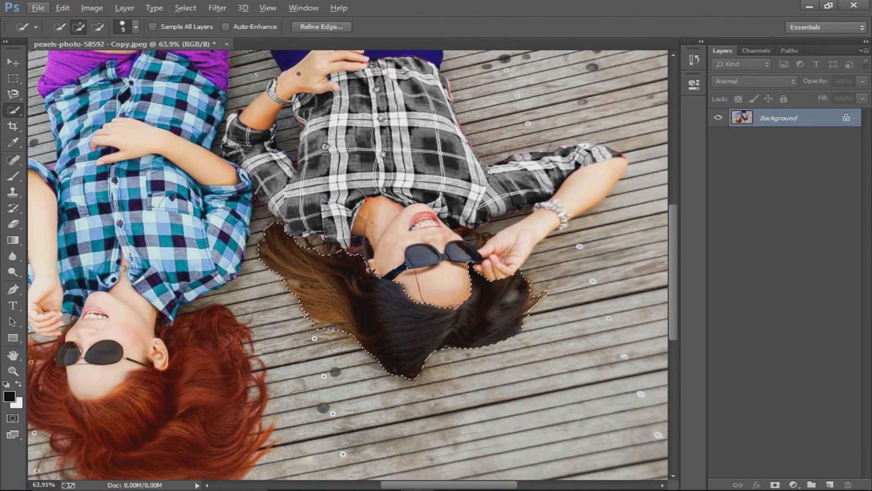
Step: Give the hair Hue -29, Saturation -27 and Lightness -16
click(93, 7)
mouse_move(113, 39)
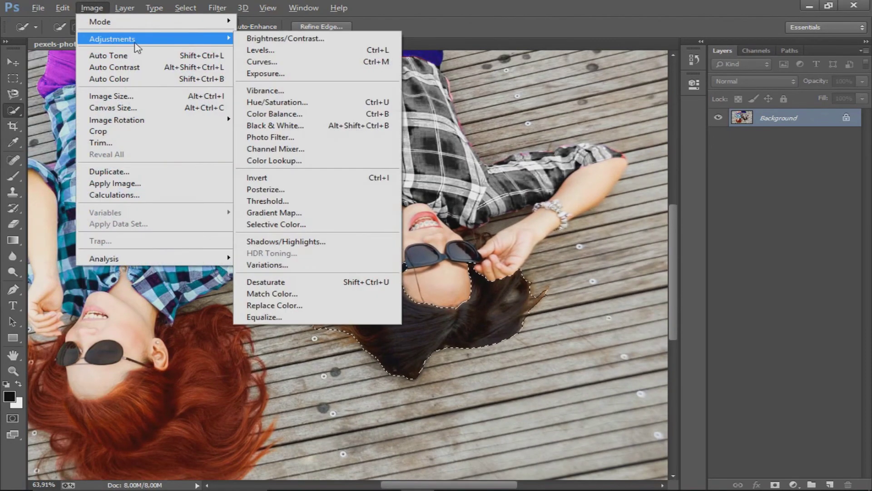
click(307, 102)
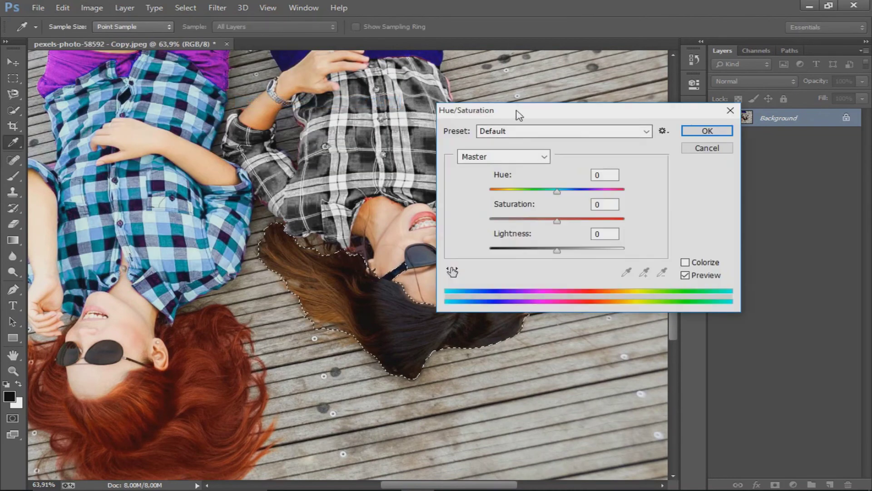
drag(518, 112, 566, 112)
drag(605, 249, 596, 255)
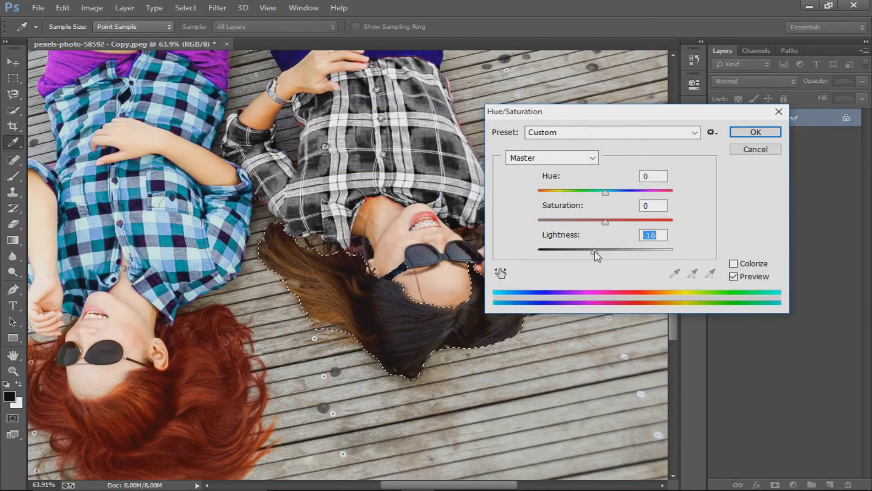
drag(605, 221, 587, 225)
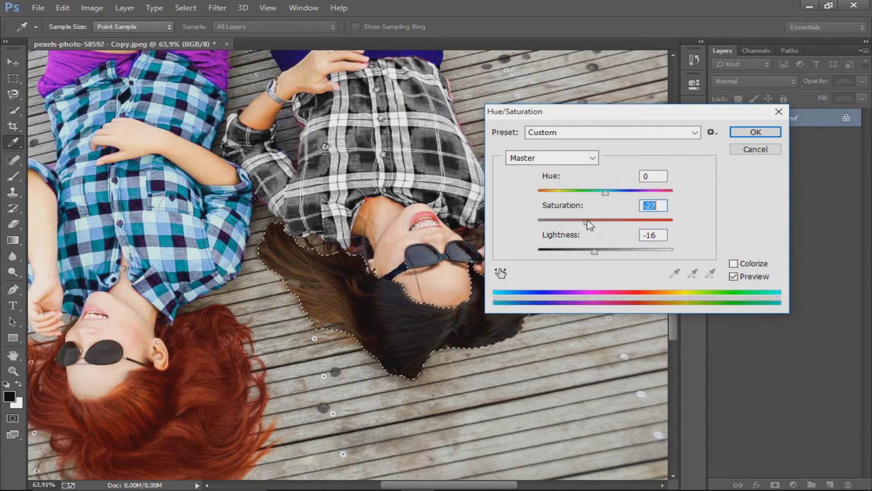
drag(607, 193, 597, 194)
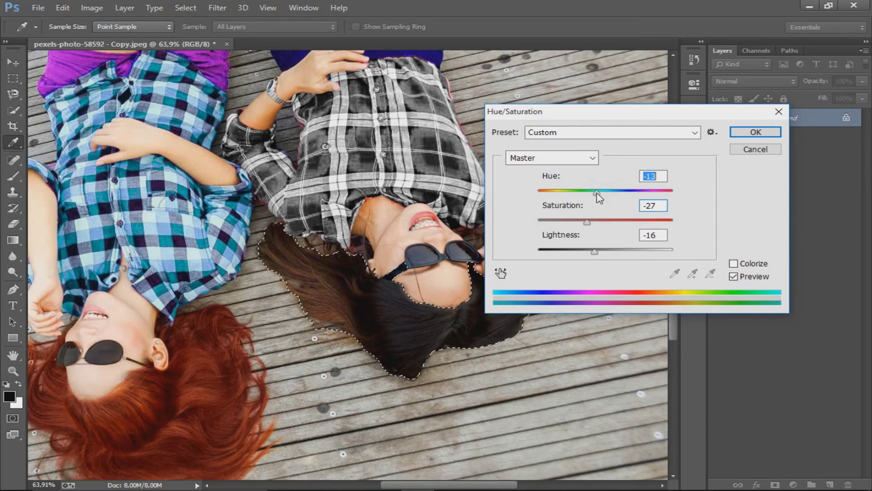
drag(596, 193, 586, 191)
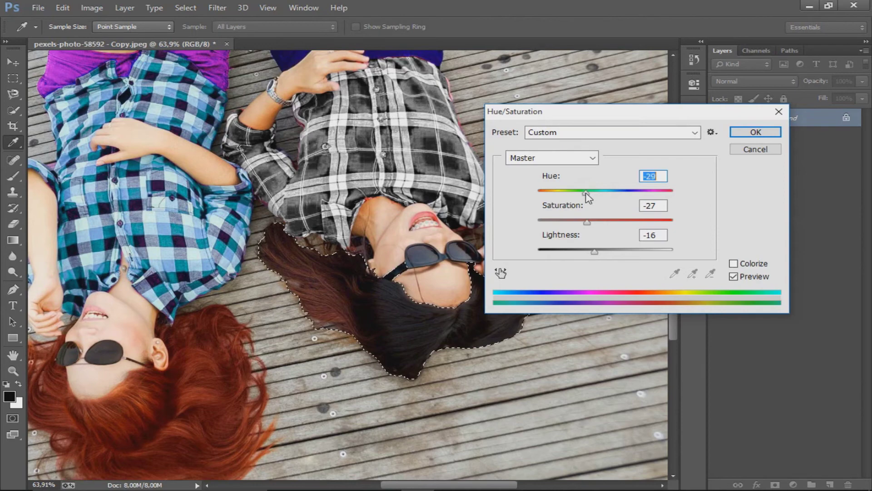
click(756, 132)
Step: Boost the selected hair to Vibrance +39 and Saturation +28, then deselect it
key(w)
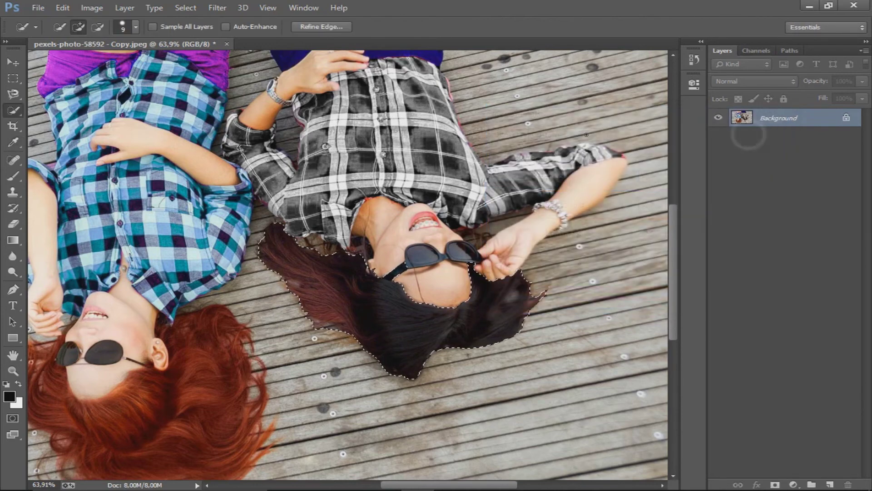
click(92, 8)
mouse_move(113, 39)
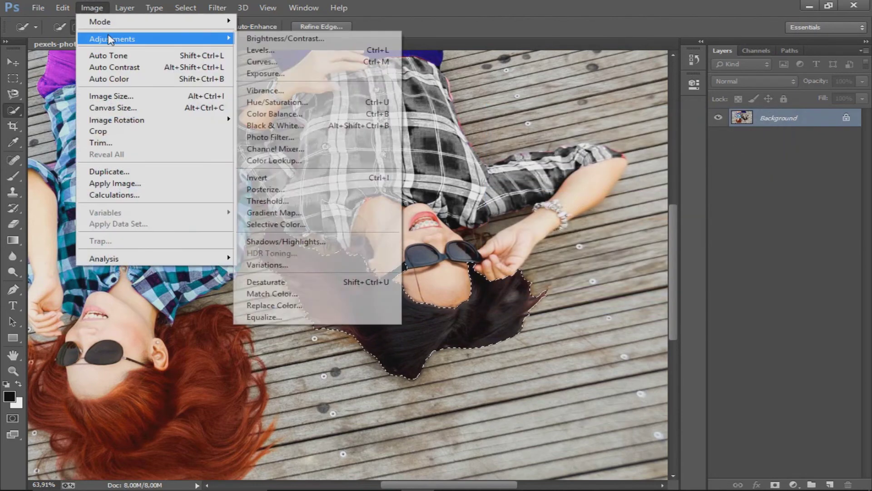
click(296, 91)
drag(432, 132, 497, 118)
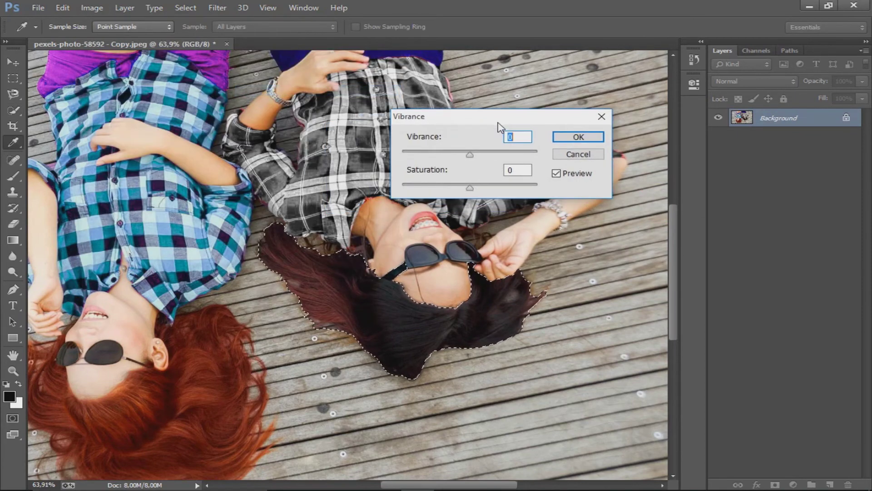
drag(473, 155, 497, 155)
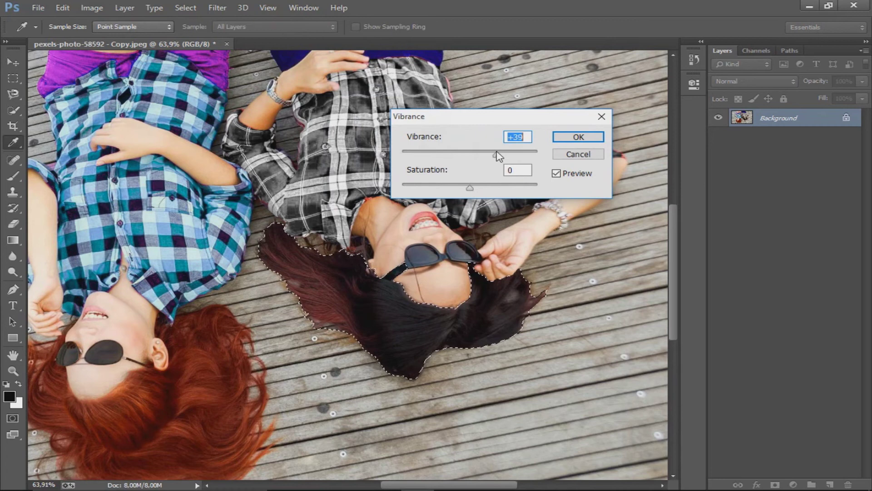
drag(470, 187, 499, 188)
click(563, 136)
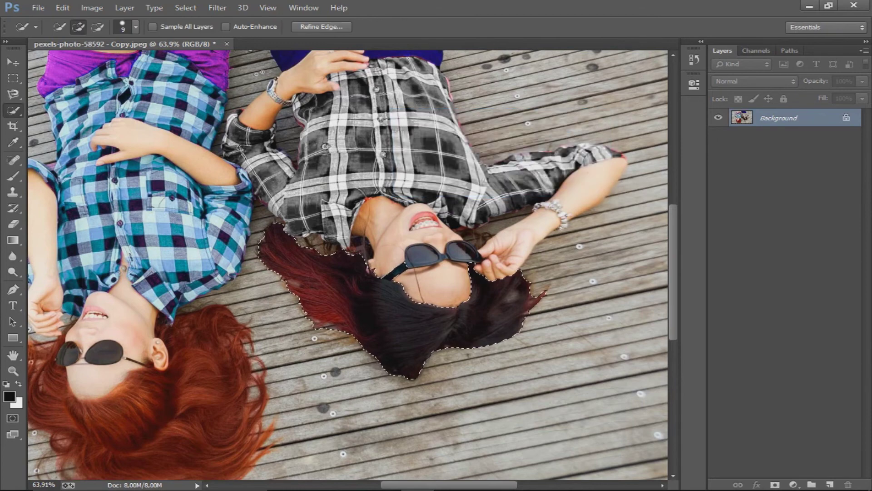
click(185, 8)
click(198, 32)
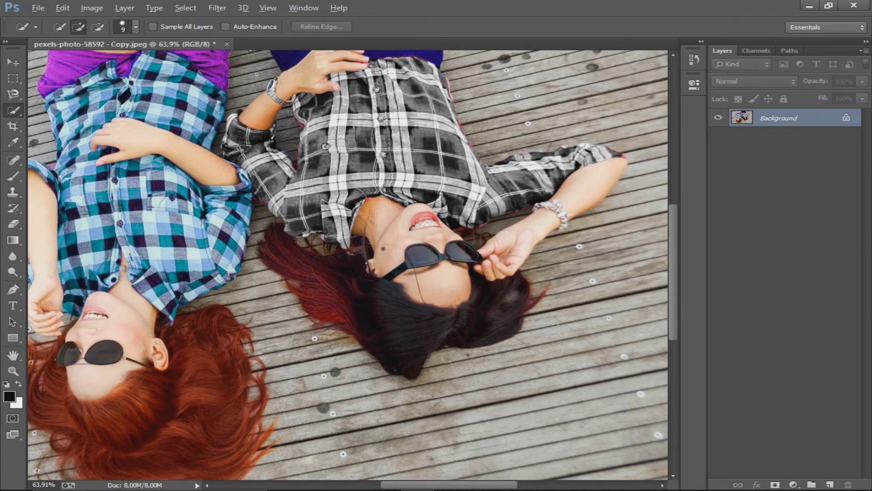
Step: Zoom out to 43.7% so the whole photo is visible
scroll(468, 260, down, 2)
scroll(461, 262, down, 2)
scroll(455, 263, down, 1)
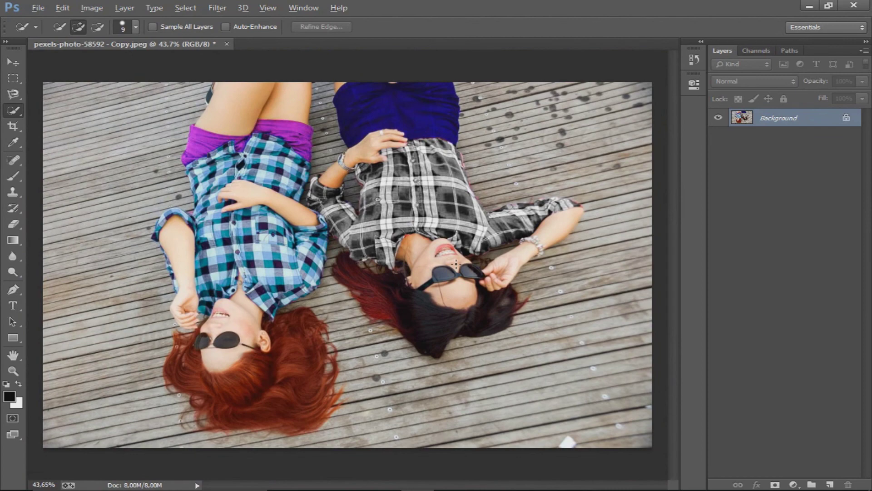
key(alt)
click(218, 8)
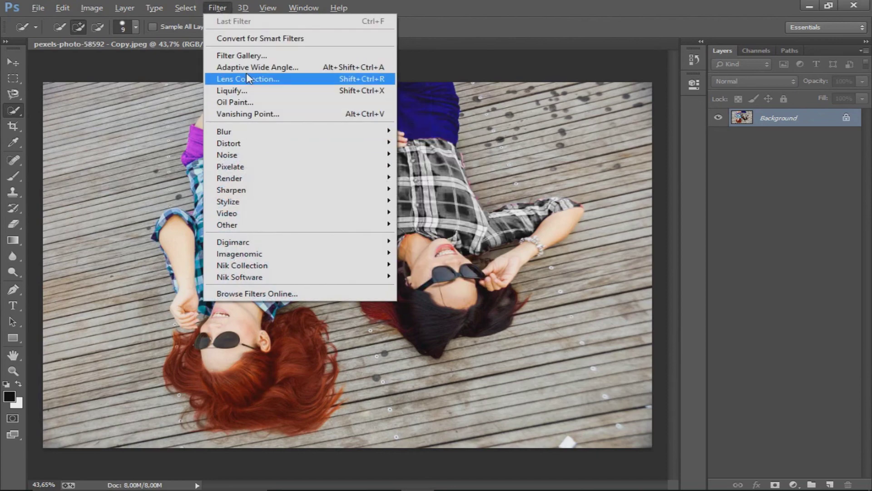
mouse_move(241, 265)
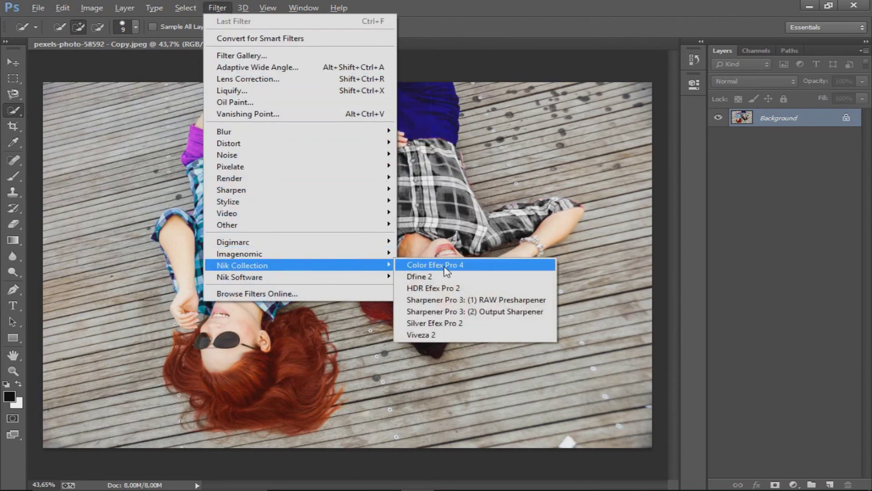
Step: Launch Viveza 2 and set global Brightness 20%, Contrast 9%, Saturation 26%, Structure 51%
click(433, 334)
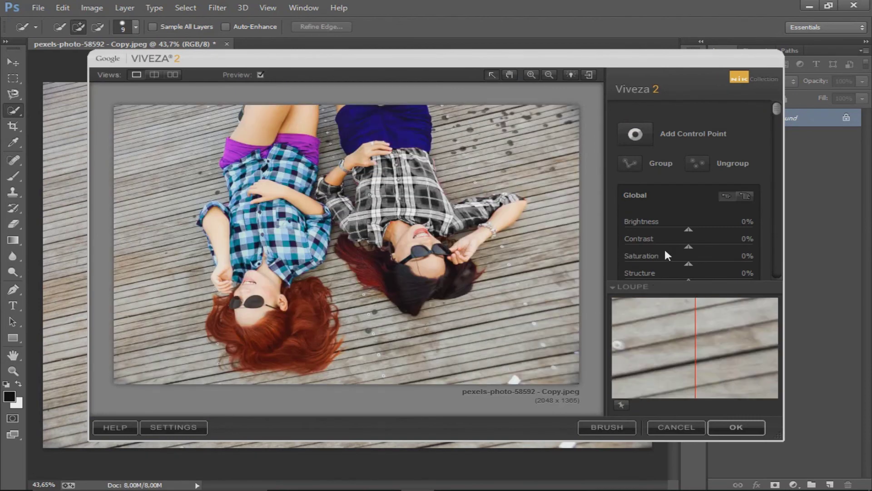
drag(702, 229, 708, 229)
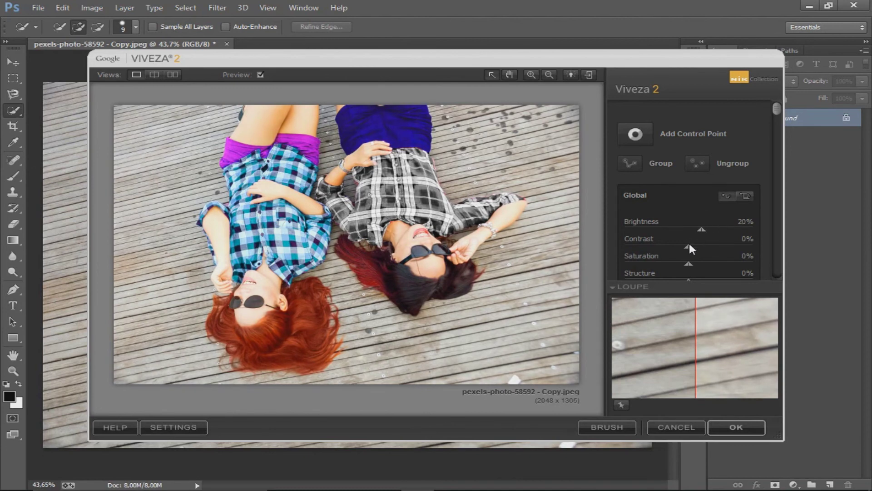
mouse_move(690, 245)
mouse_down()
mouse_move(710, 247)
mouse_move(698, 249)
mouse_move(701, 267)
mouse_up()
drag(778, 108, 778, 156)
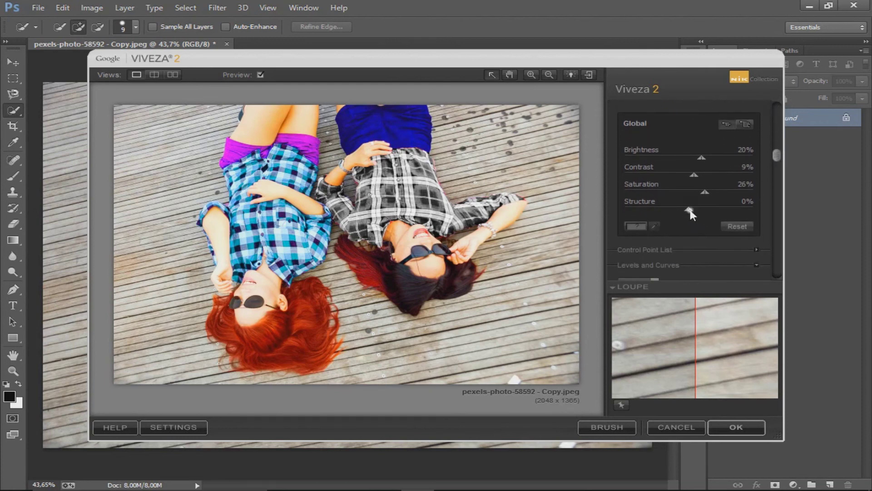
drag(708, 208, 716, 211)
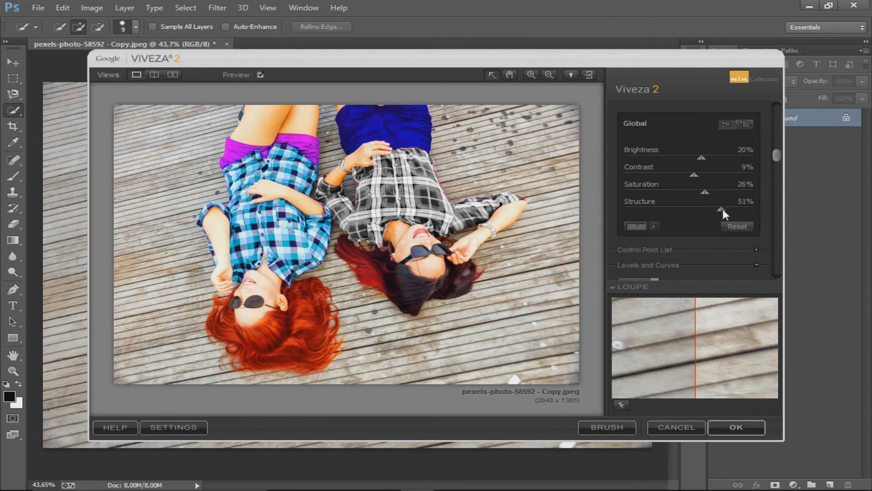
drag(776, 156, 777, 241)
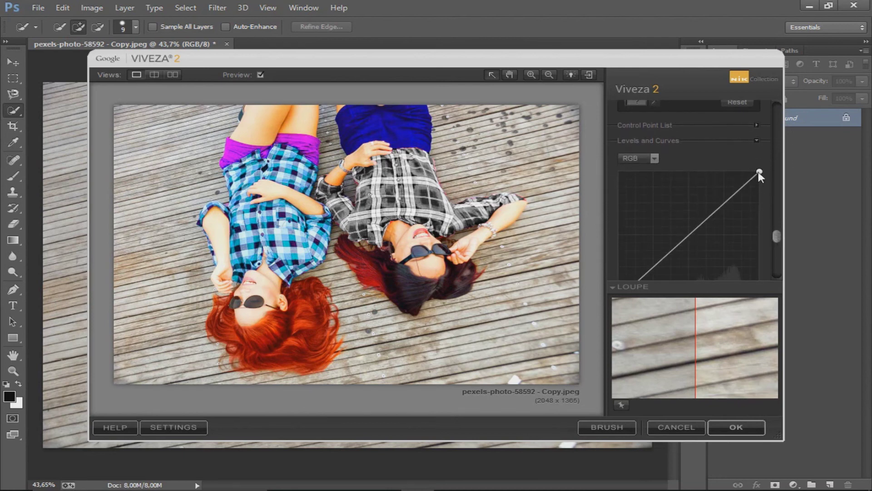
Step: Pull the curve's white point down slightly, raise the black point, and apply Viveza 2
mouse_move(759, 171)
mouse_down()
mouse_move(750, 187)
mouse_move(746, 177)
mouse_move(752, 181)
mouse_up()
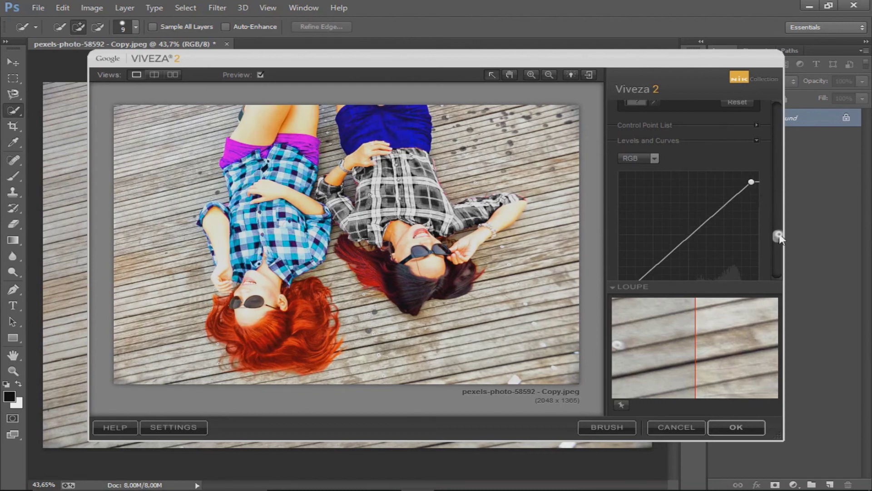
drag(778, 236, 775, 271)
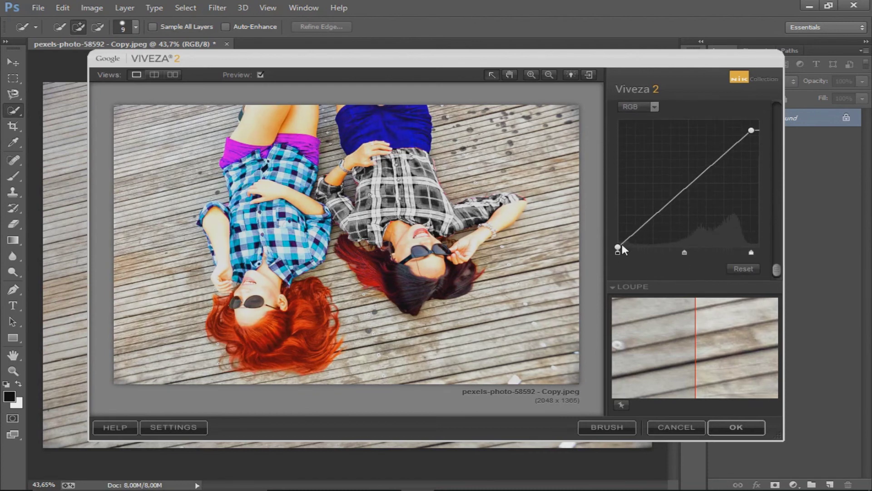
mouse_move(621, 246)
mouse_down()
mouse_move(625, 228)
mouse_move(639, 235)
mouse_up()
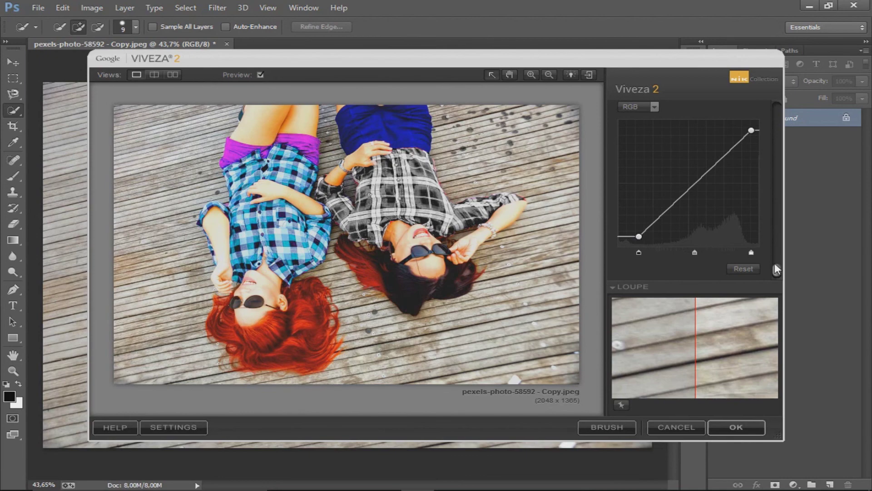
drag(773, 311, 761, 328)
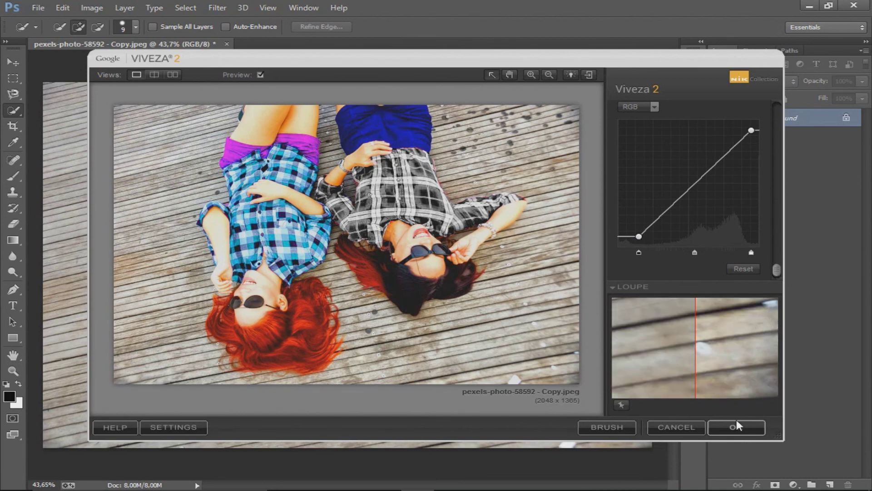
click(738, 422)
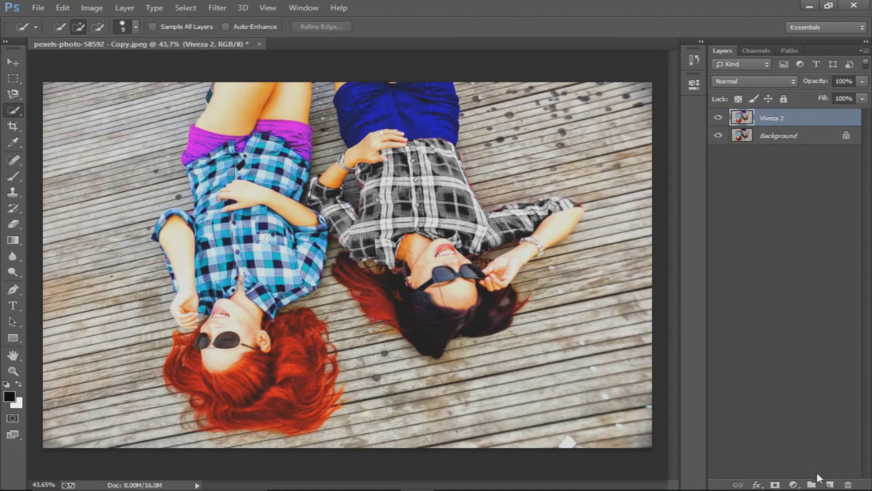
Step: Add a new layer and a Gradient Map adjustment layer using the Violet, Orange preset
click(830, 485)
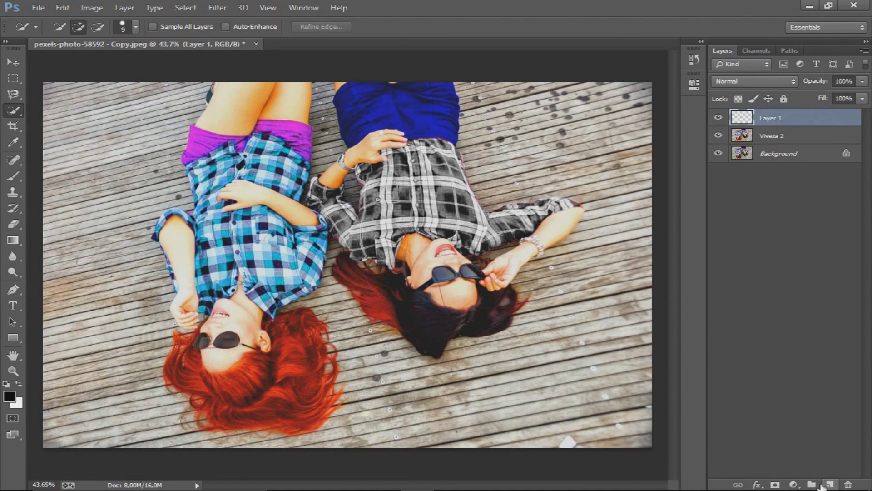
click(793, 484)
click(795, 460)
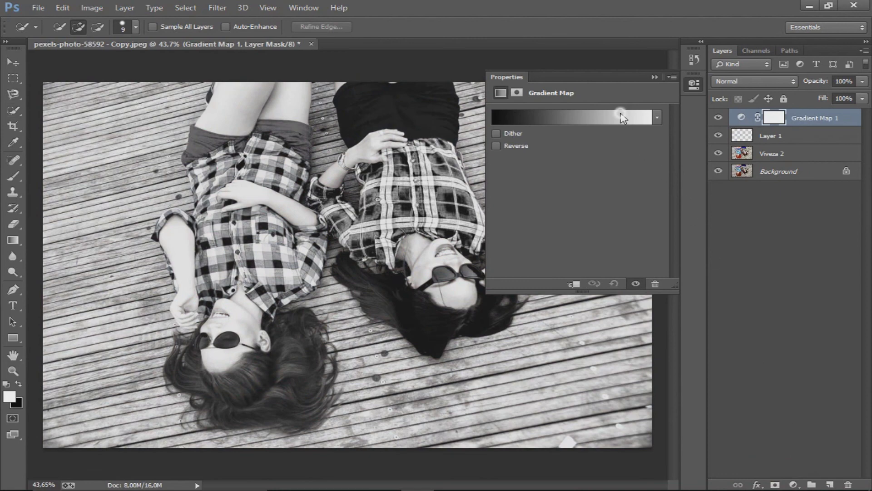
click(620, 117)
click(406, 105)
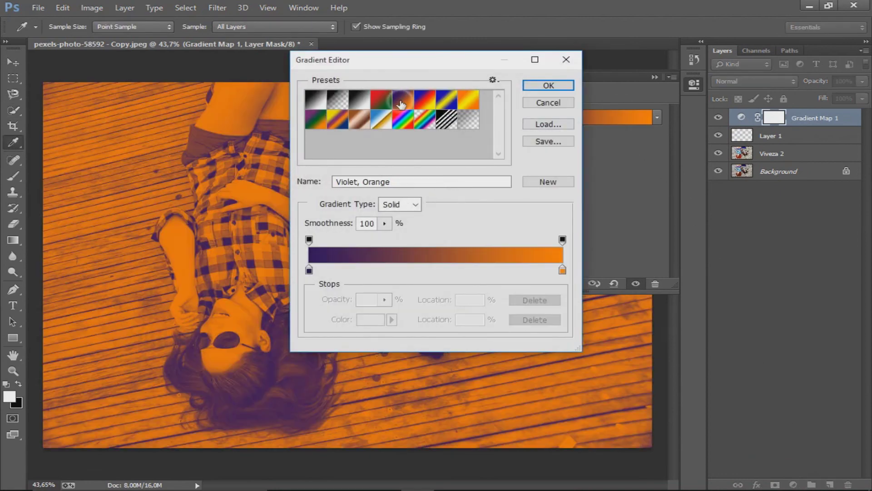
click(547, 87)
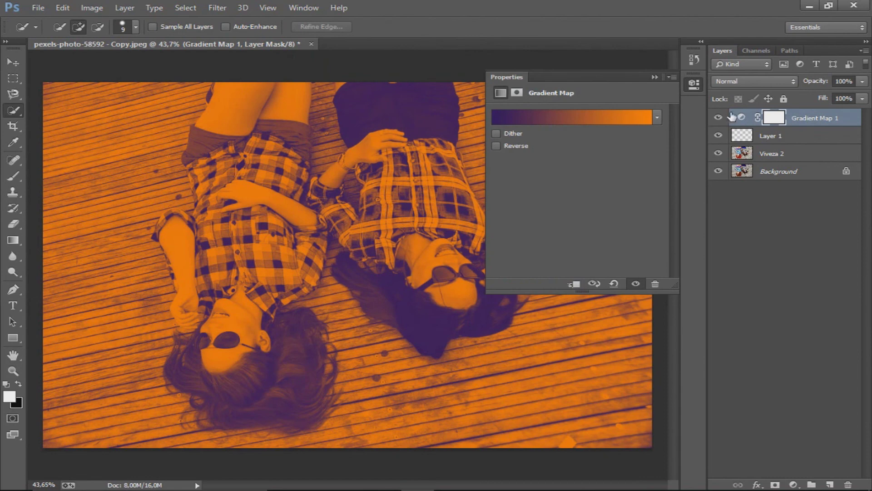
click(654, 77)
Step: Lower the gradient map layer's opacity to 11%
click(861, 98)
drag(854, 94, 814, 99)
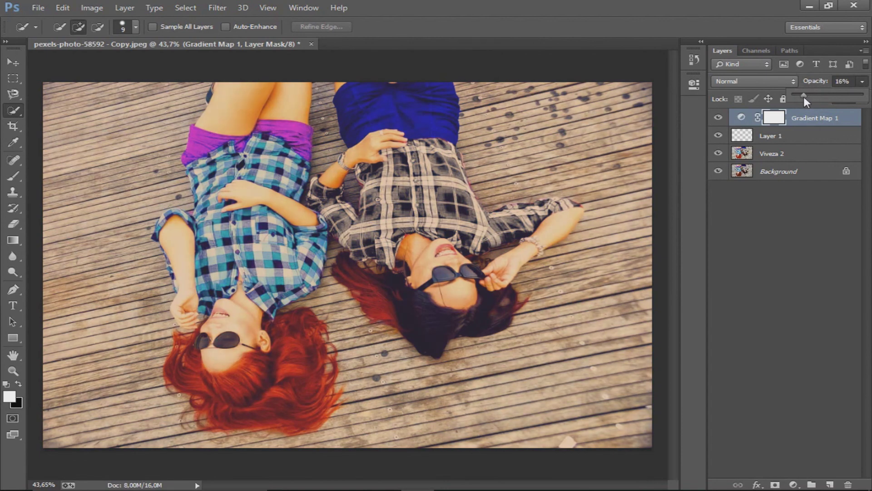
key(Return)
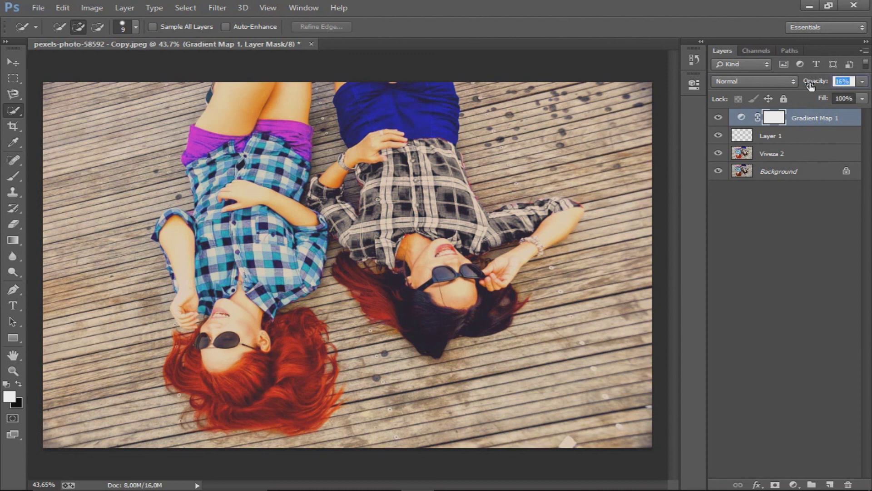
click(861, 83)
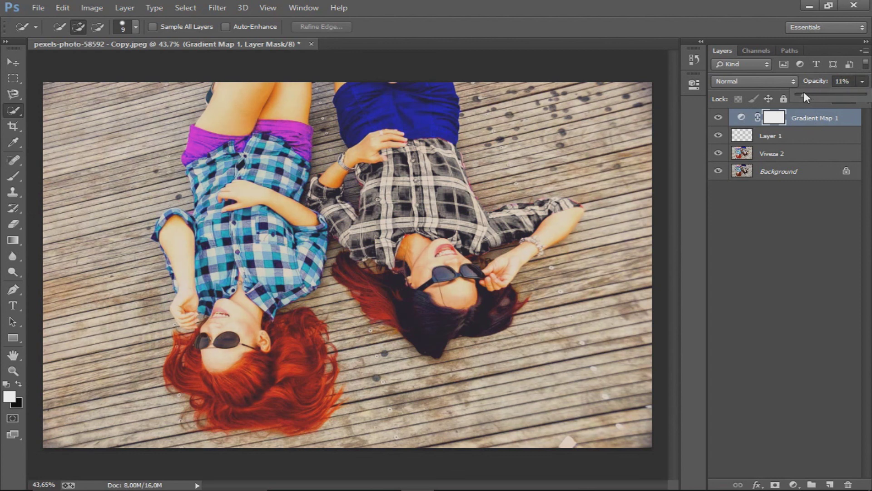
click(825, 81)
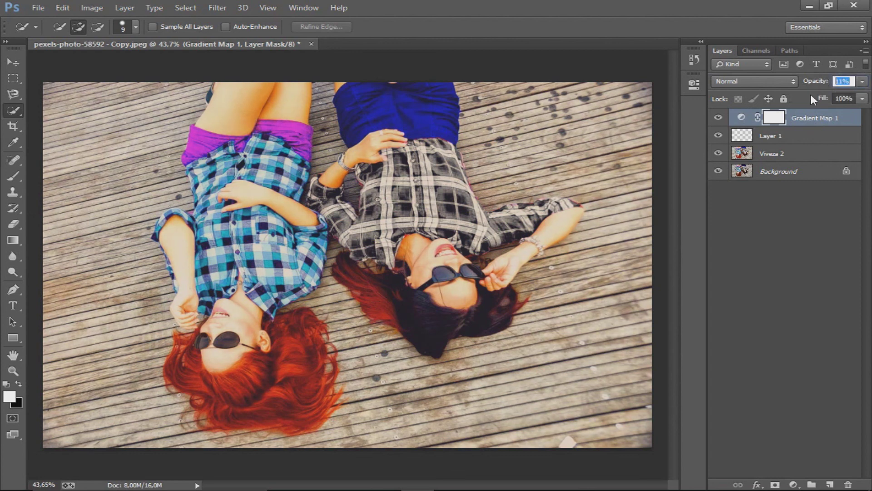